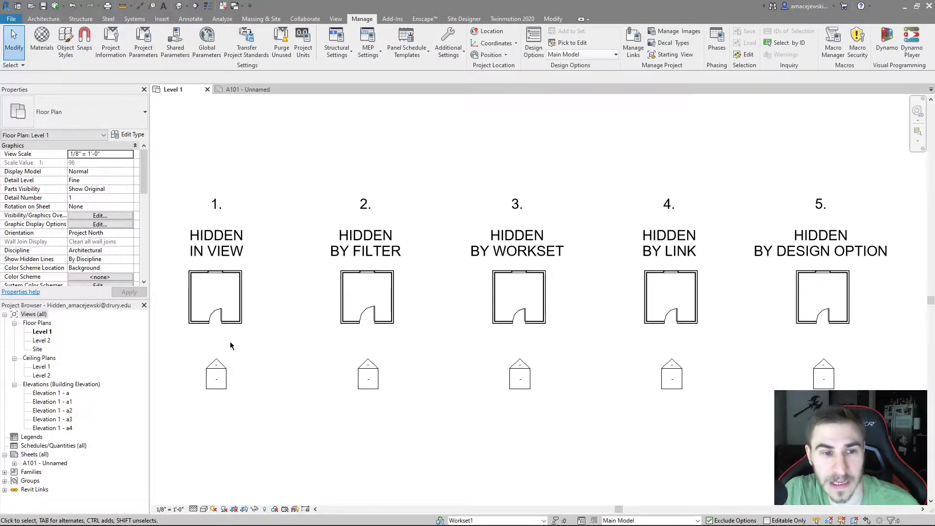
Try hiding the right wall of the room under heading 1 in this view, and undo the hiding
left_click(241, 297)
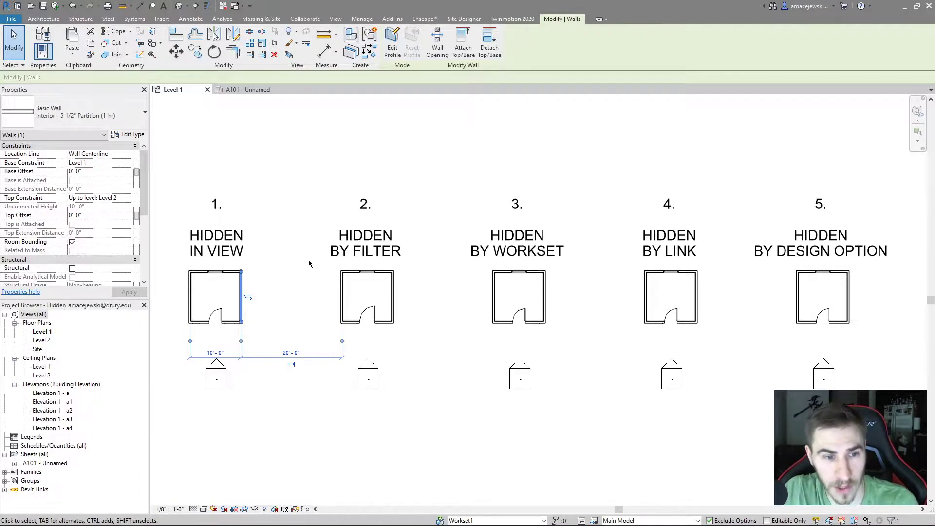
key("e")
key("h")
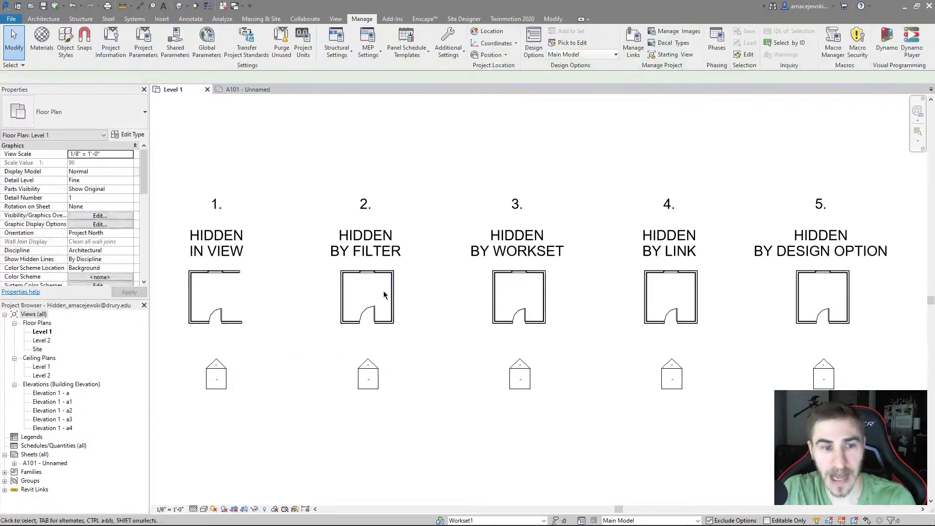
key("ctrl+z")
Hide the right and left walls of the room under heading 1 as individual elements in this view
right_click(241, 283)
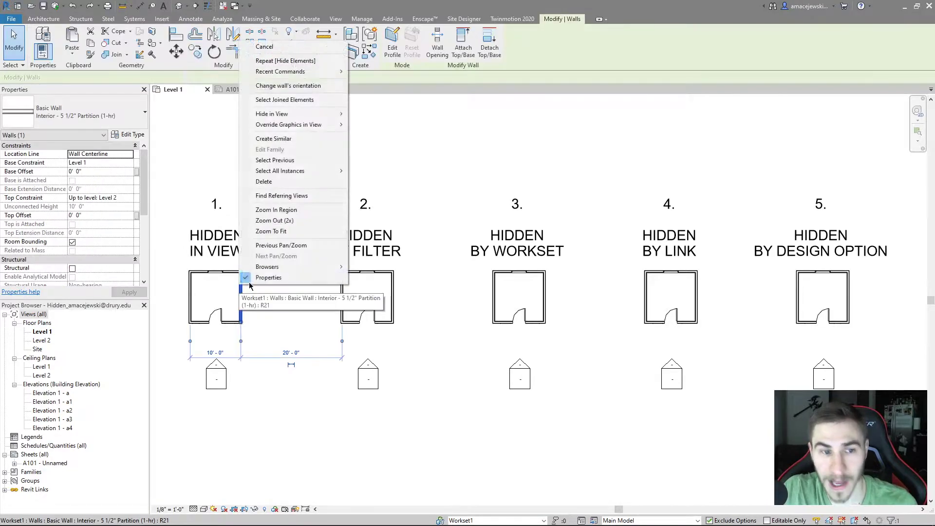
mouse_move(312, 114)
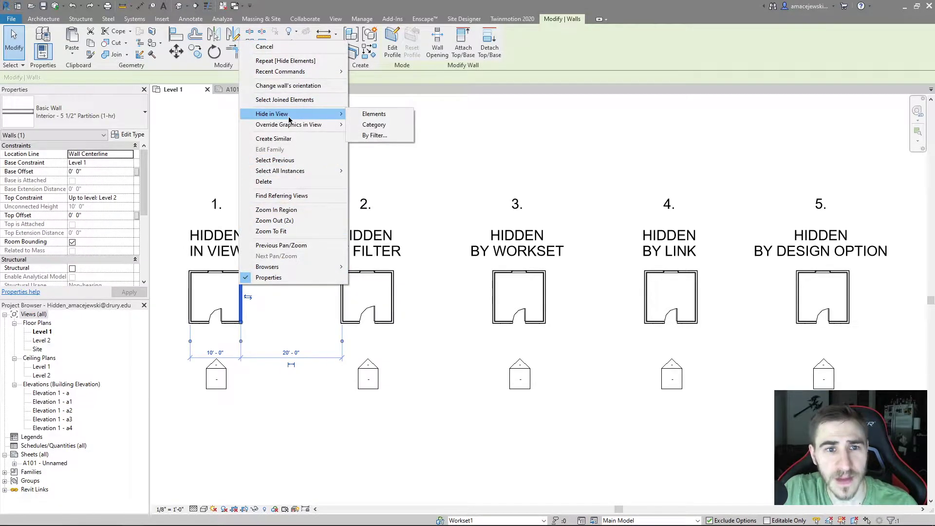
left_click(373, 114)
left_click(191, 298)
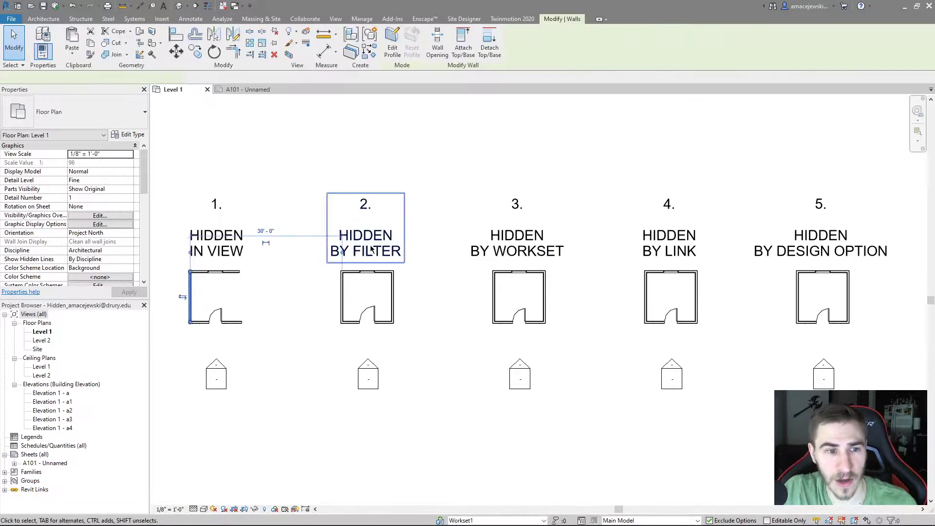
left_click(291, 33)
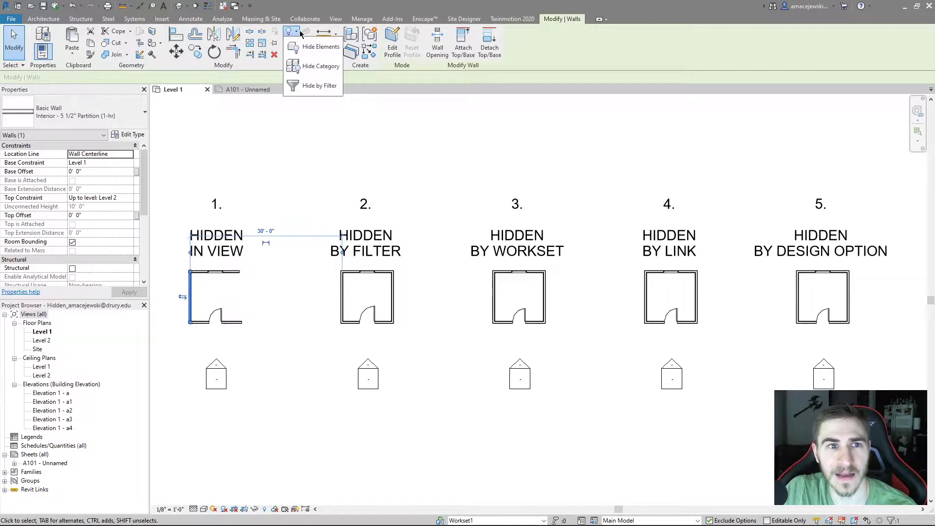
left_click(335, 51)
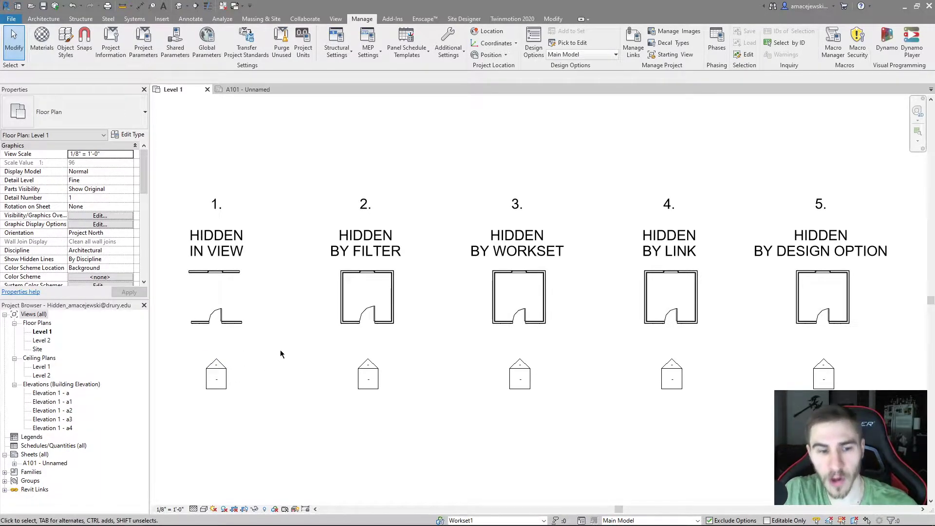
Turn on Reveal Hidden Elements mode and unhide the right wall of the room under heading 1 as an element
left_click(265, 509)
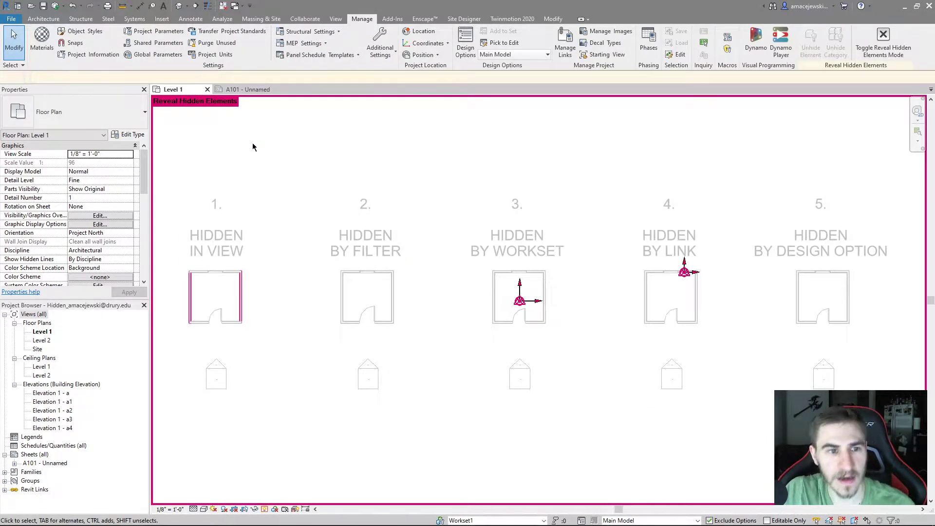
left_click(244, 290)
left_click(191, 297)
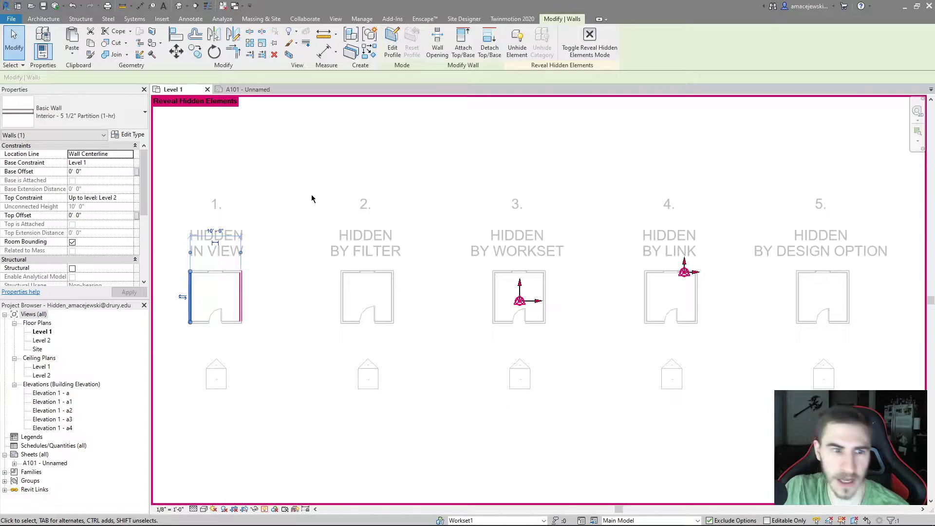
left_click(251, 240)
left_click(239, 292)
right_click(281, 231)
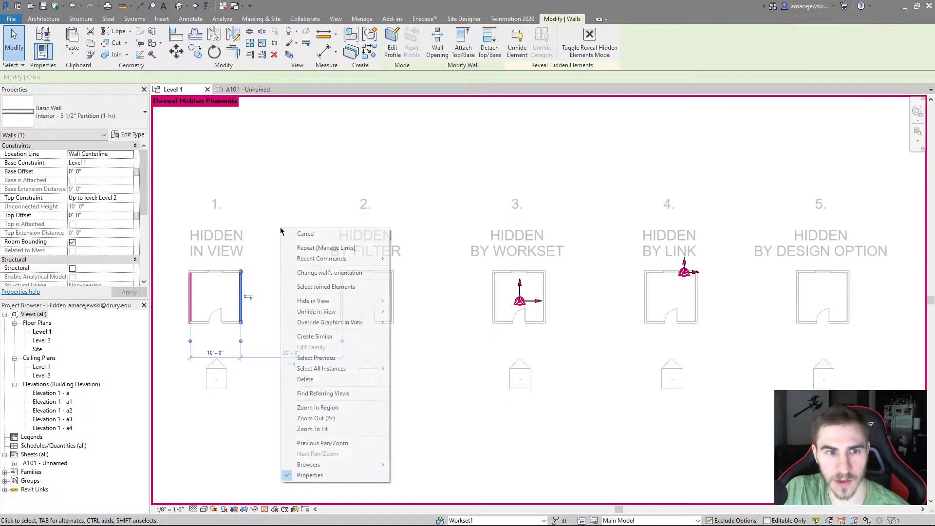
mouse_move(319, 313)
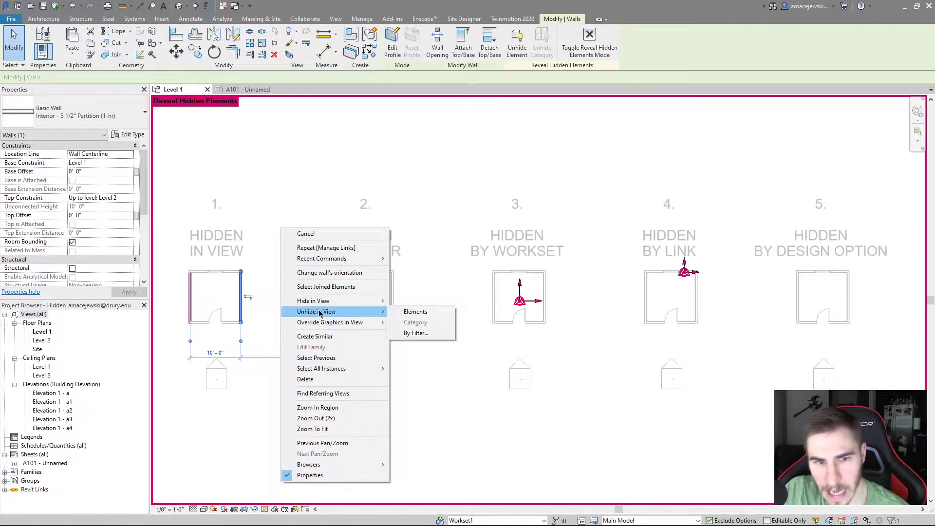
left_click(415, 312)
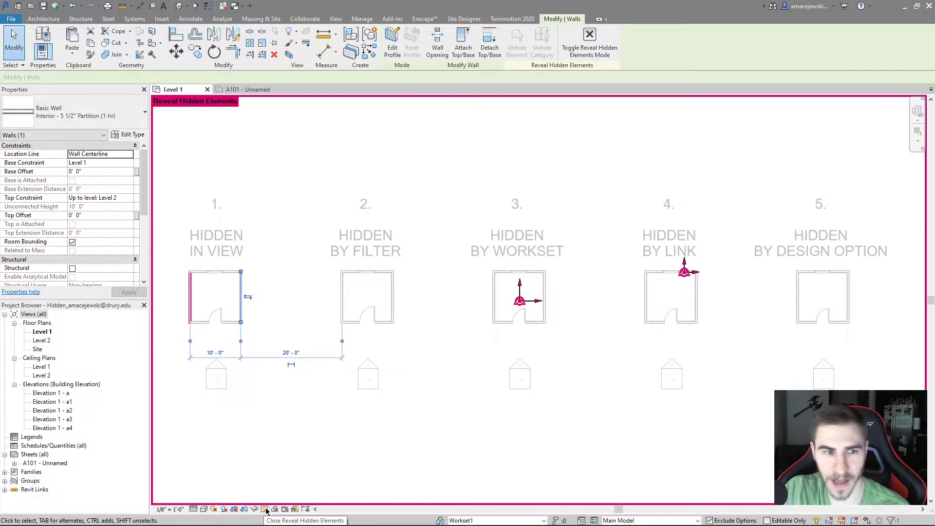
Unhide the left wall of the room under heading 1 and close Reveal Hidden Elements mode
left_click(292, 142)
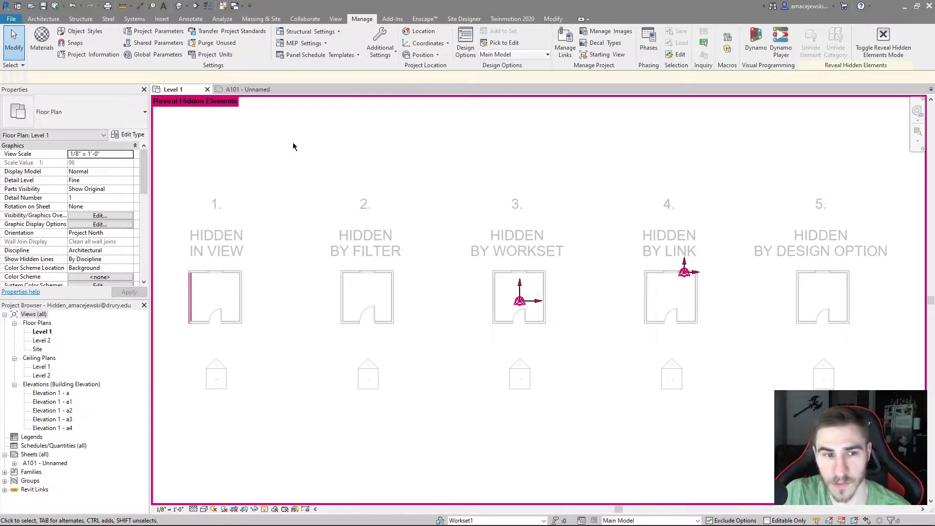
left_click(190, 283)
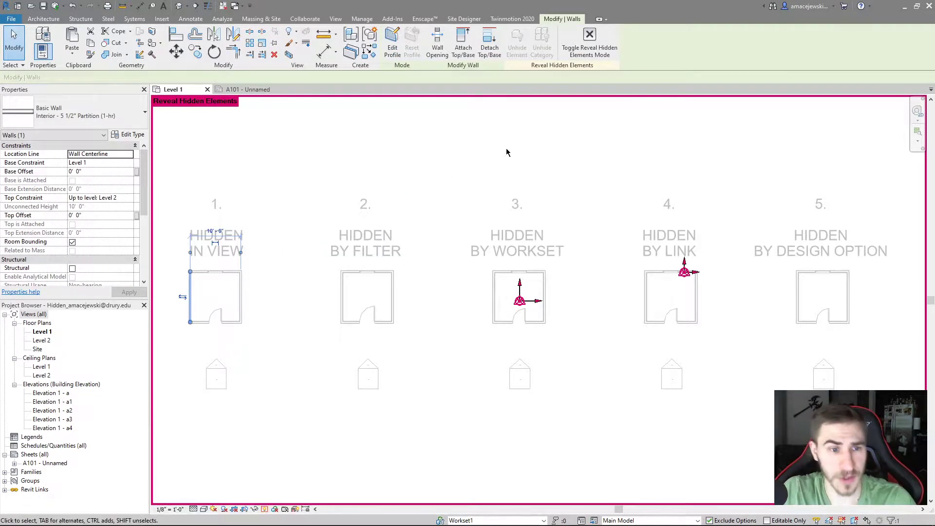
left_click(334, 152)
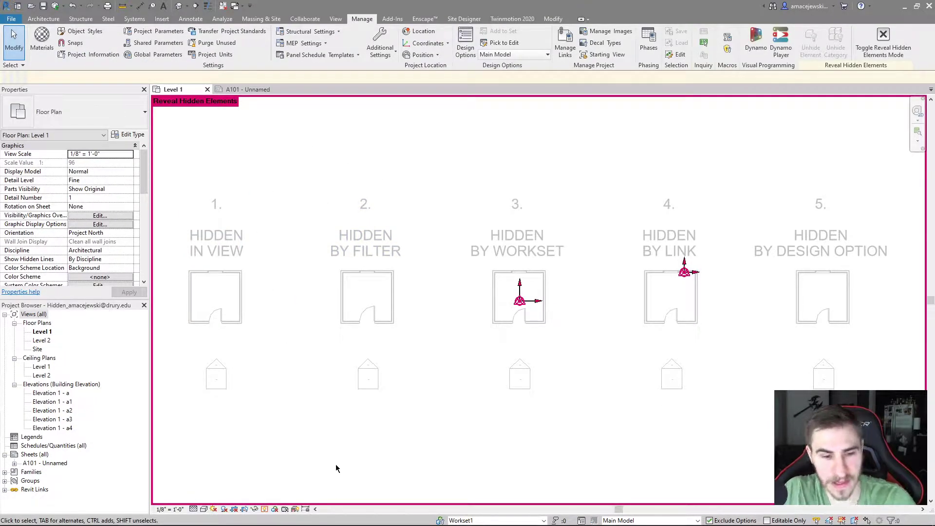
left_click(264, 509)
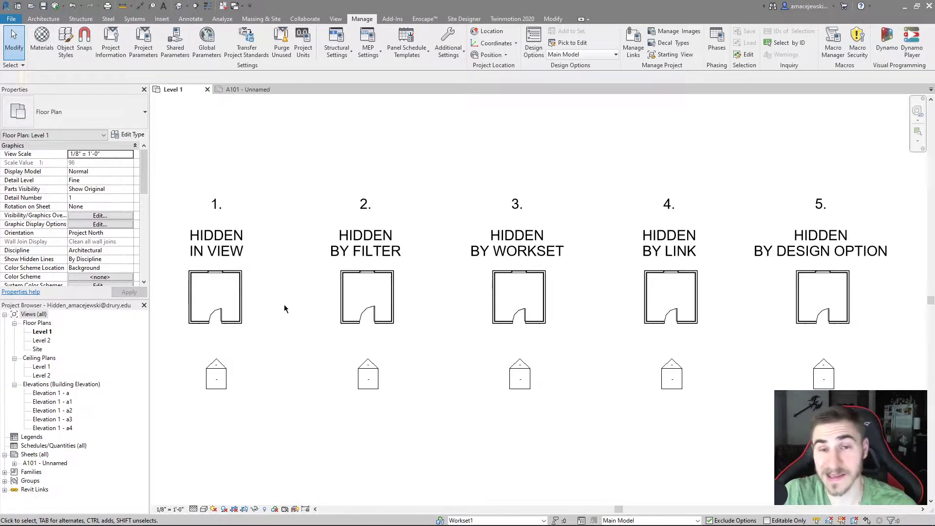
Hide the whole Walls category in this view, starting from the right wall of the room under heading 1
left_click(242, 298)
right_click(242, 296)
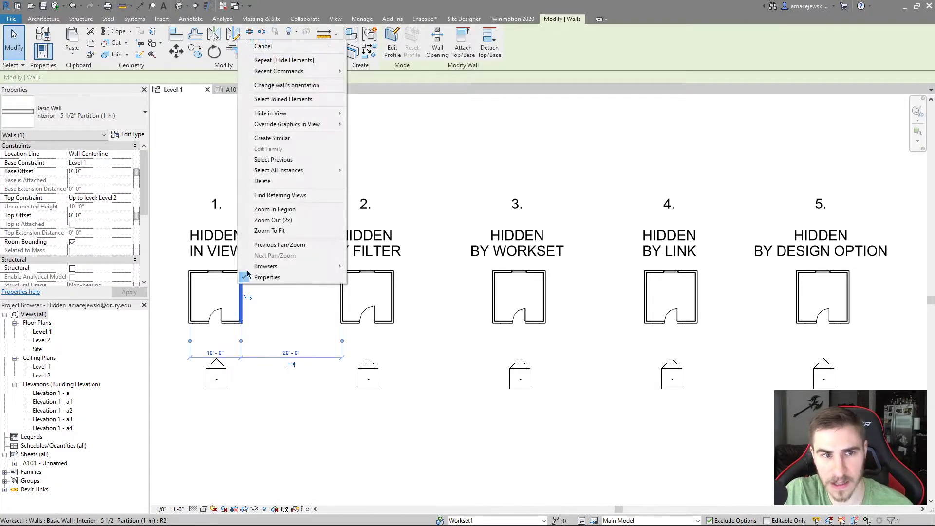
mouse_move(306, 117)
left_click(390, 126)
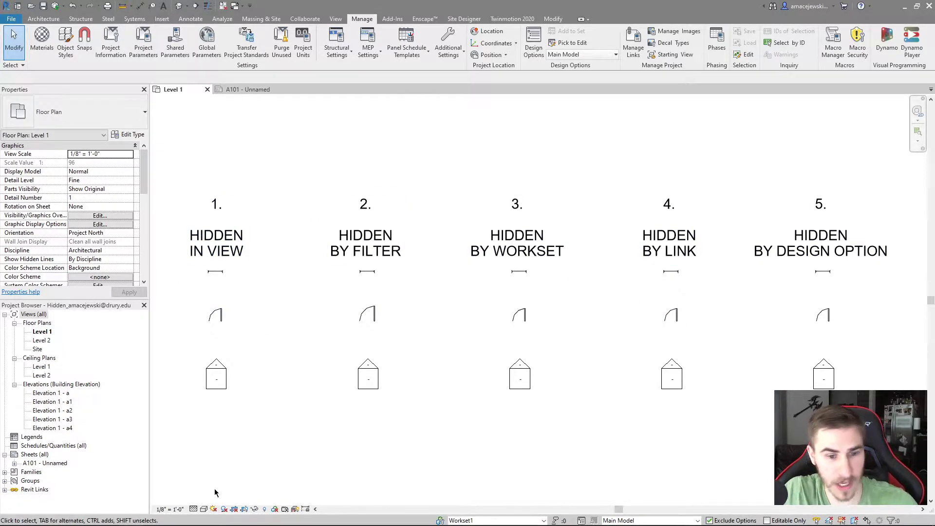
Turn on Reveal Hidden Elements mode and check which unhide options the first room's right wall offers
left_click(264, 509)
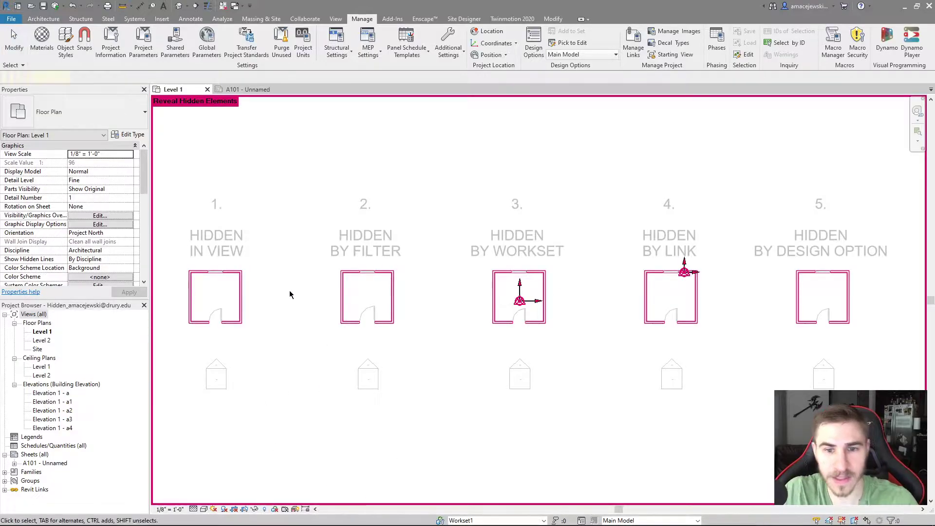
left_click(241, 298)
right_click(277, 281)
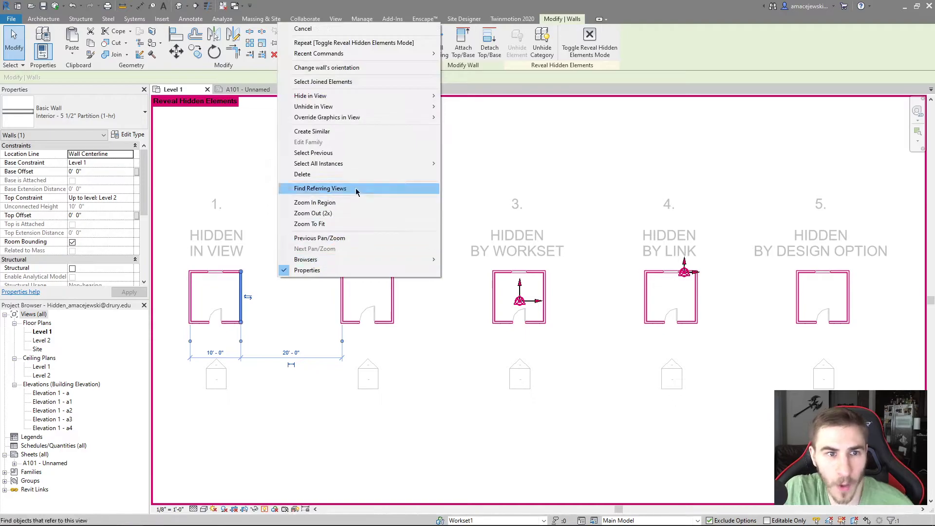
mouse_move(399, 108)
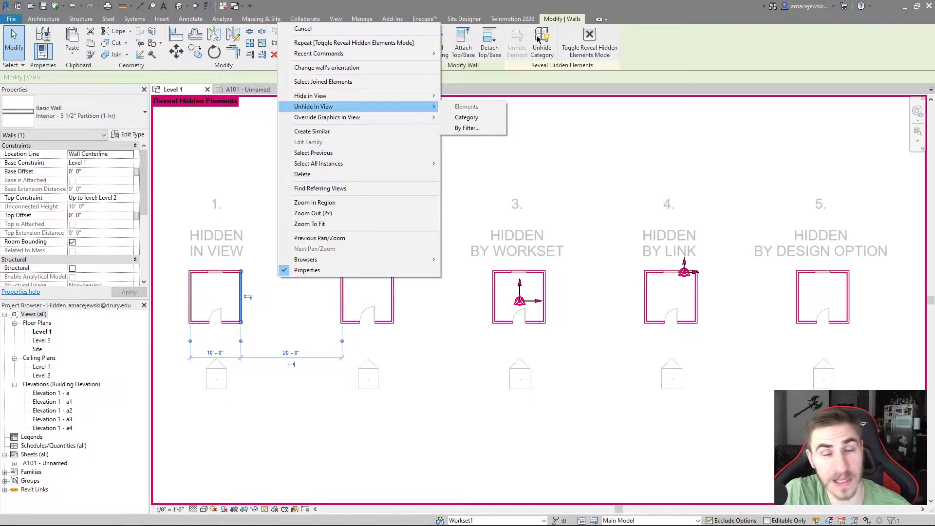
left_click(543, 156)
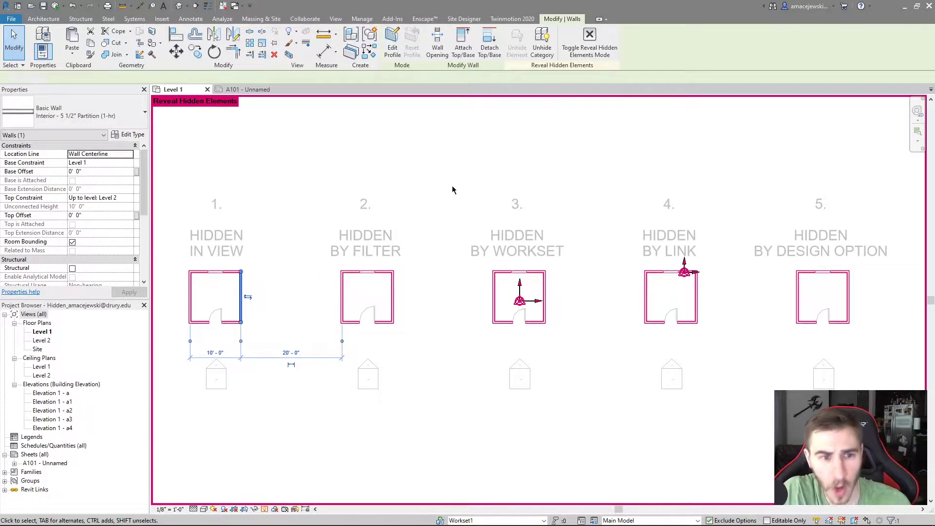
Make the Walls model category visible again in the Level 1 Visibility/Graphic Overrides and close Reveal Hidden Elements mode
left_click(449, 287)
key("v")
key("v")
left_click_drag(324, 134, 452, 128)
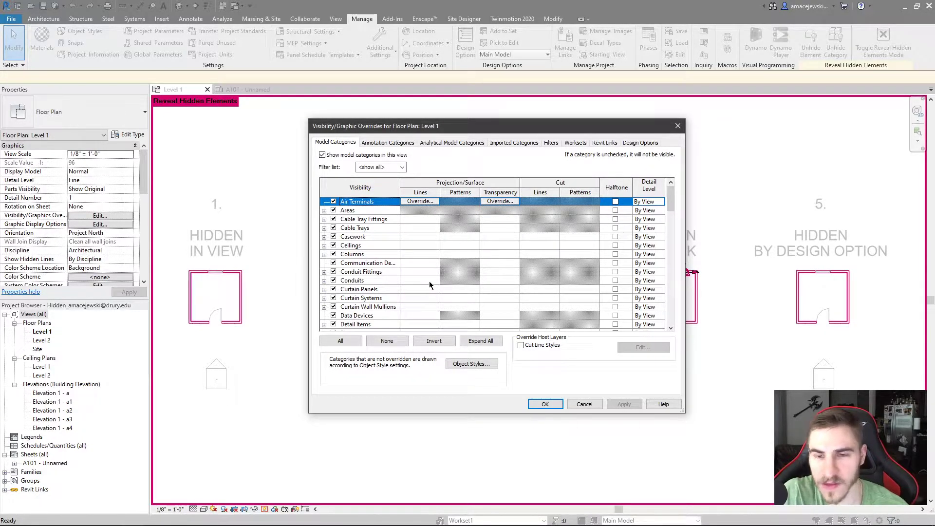
scroll(367, 221, "down", 2)
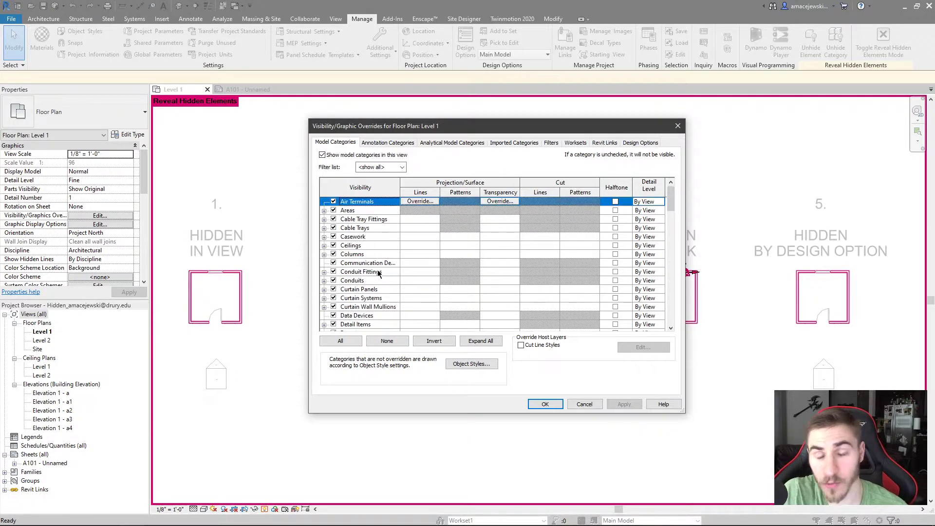
scroll(392, 244, "down", 3)
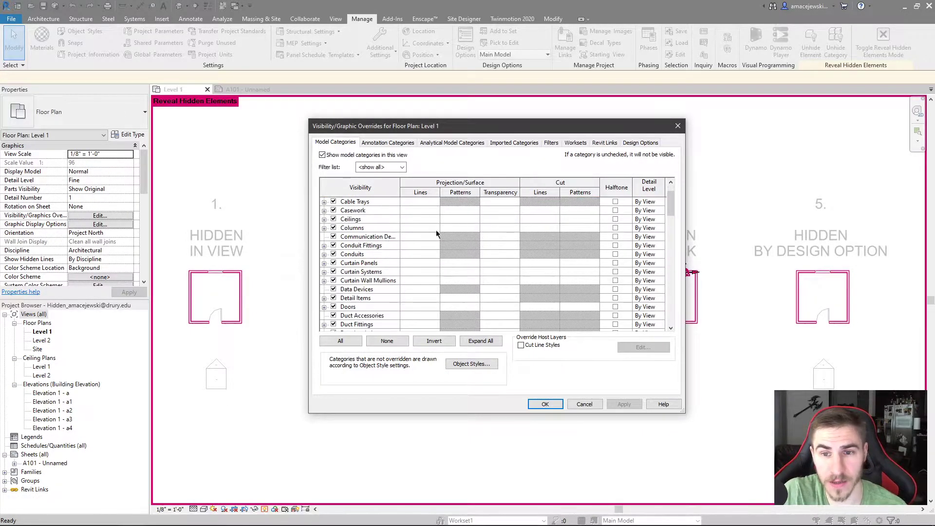
left_click_drag(669, 202, 671, 317)
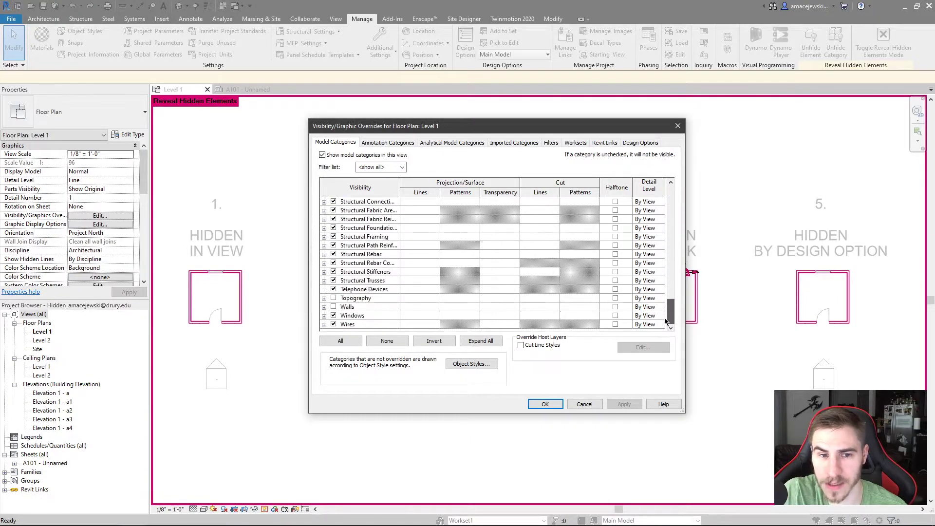
left_click(347, 307)
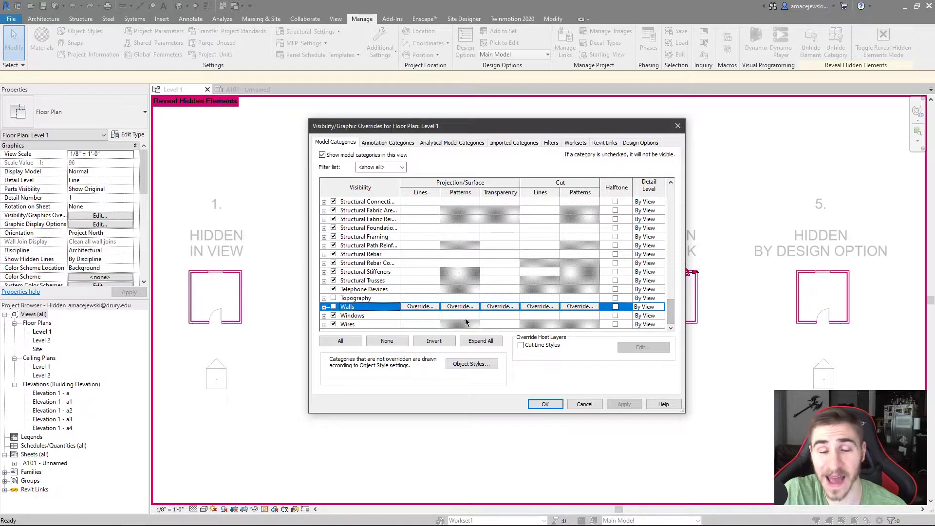
left_click(333, 307)
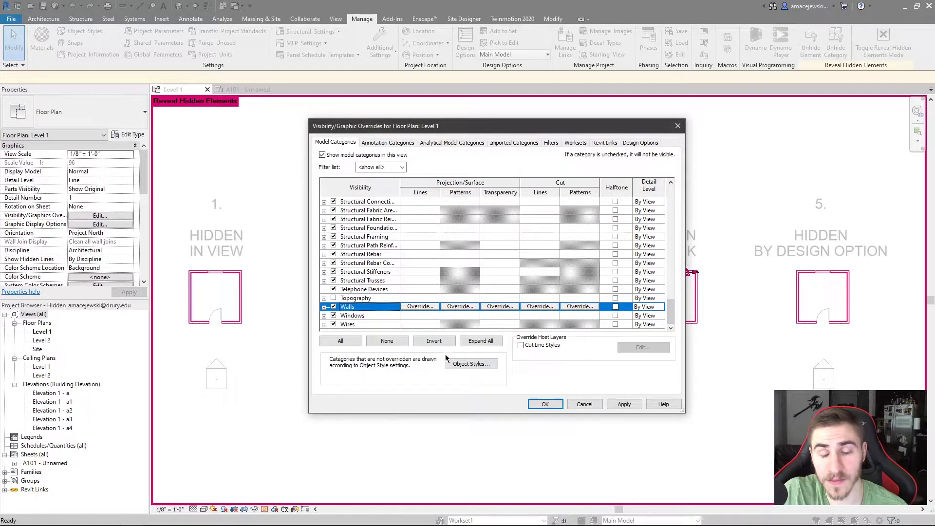
left_click(543, 404)
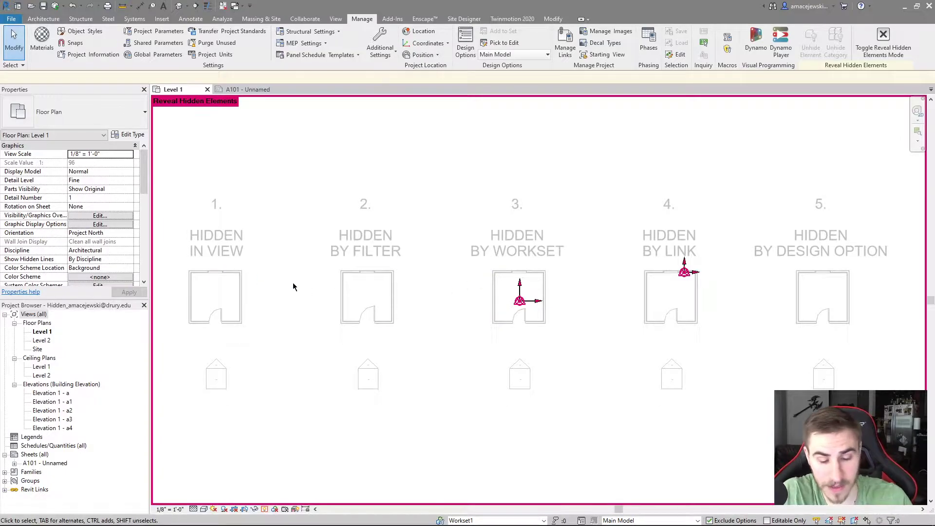
key("r")
key("h")
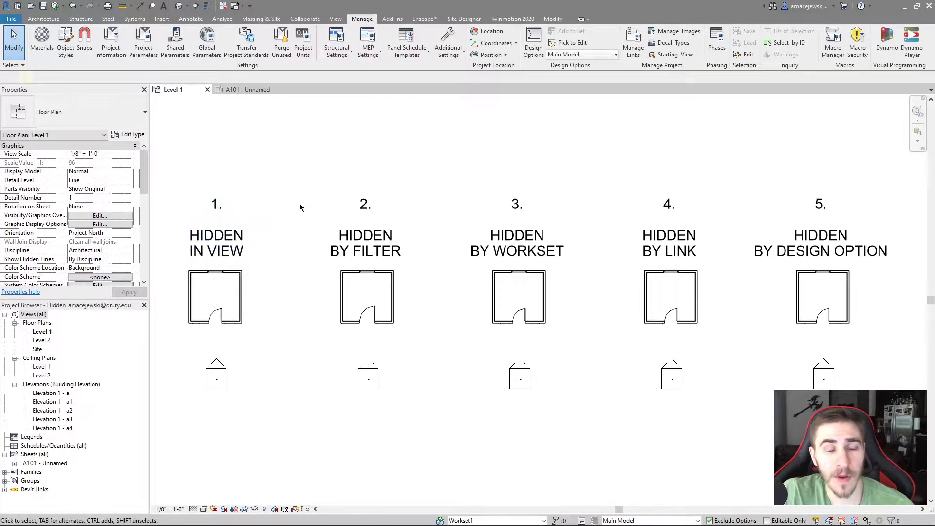
Review the Hide in View options for the first room's right wall, including By Filter, without applying any
right_click(242, 287)
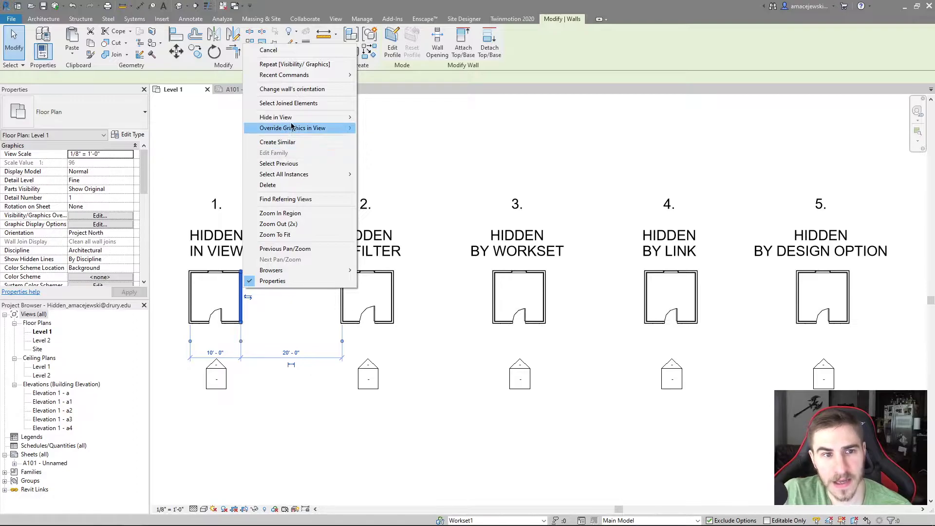
mouse_move(300, 120)
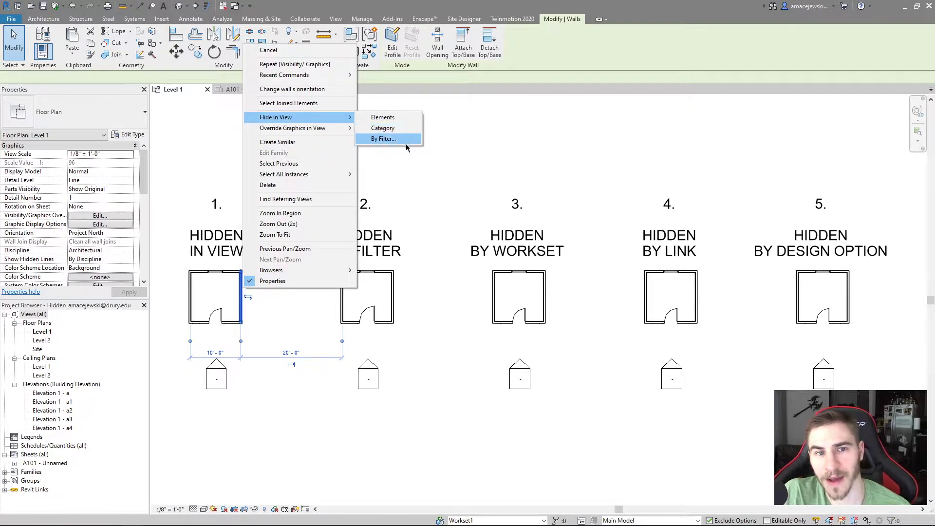
key("Escape")
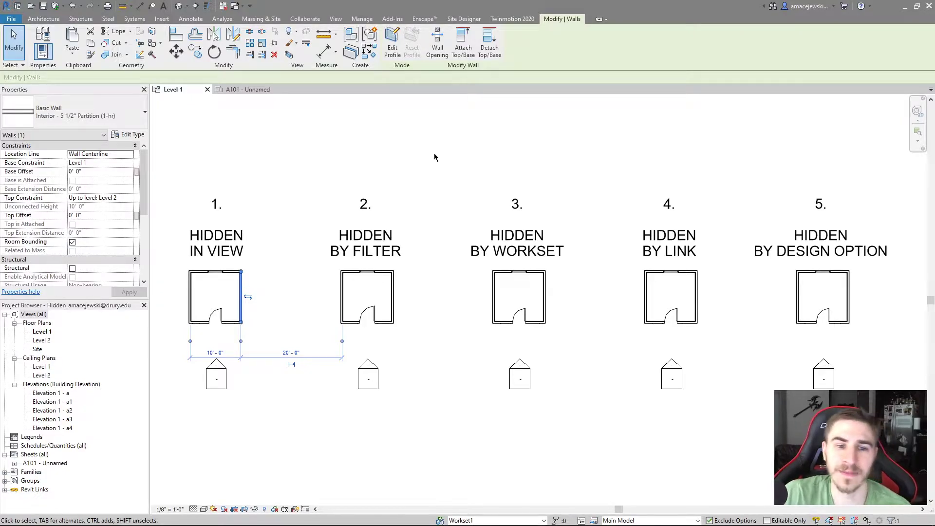
key("Escape")
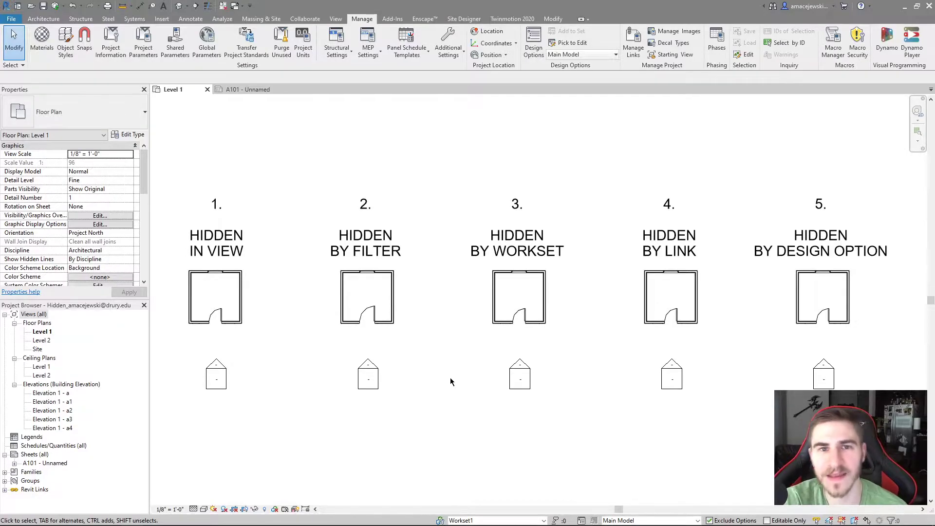
key("v")
key("v")
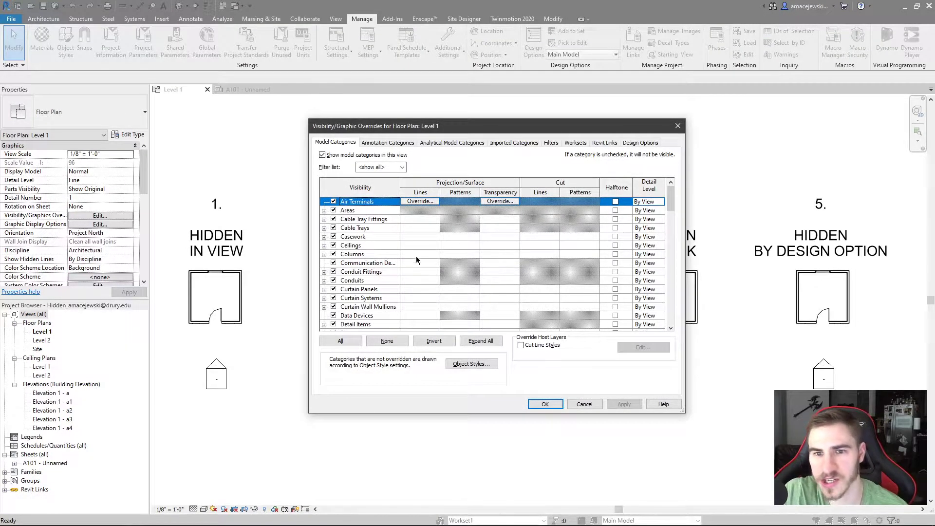
left_click(678, 126)
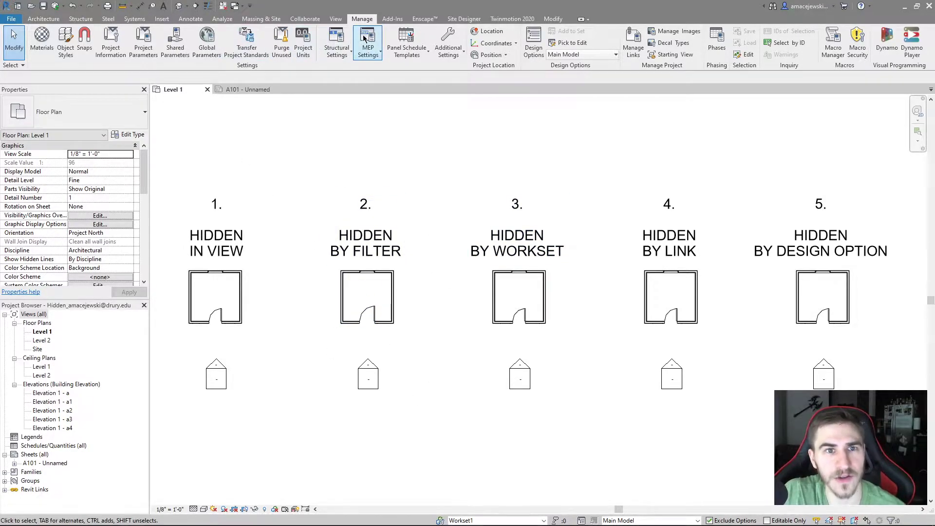
Inspect the category and rule settings of the project's Doors view filter without changing them
left_click(331, 19)
left_click(99, 39)
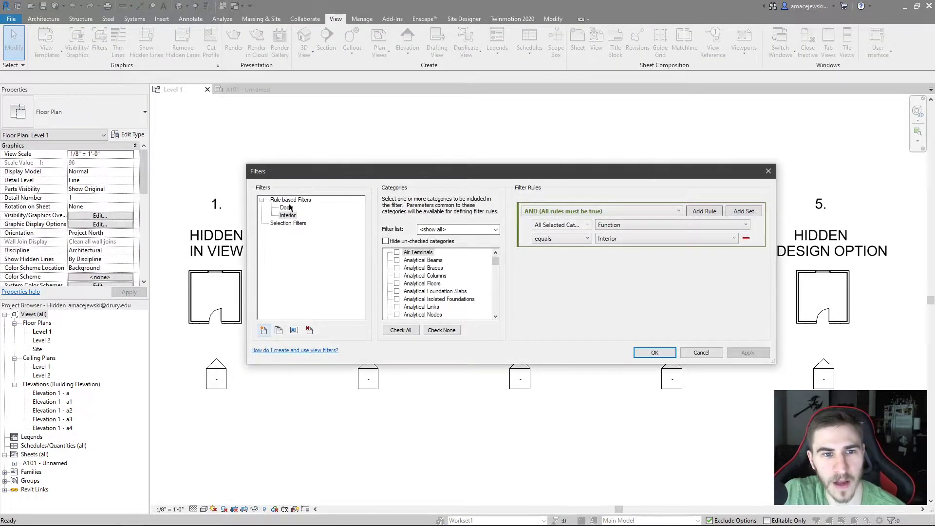
left_click(288, 208)
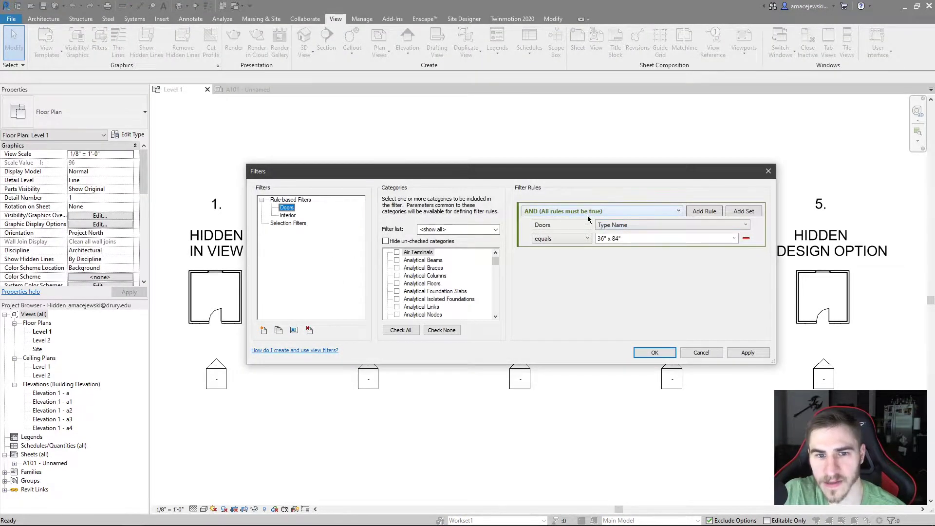
left_click_drag(495, 262, 497, 276)
left_click(408, 261)
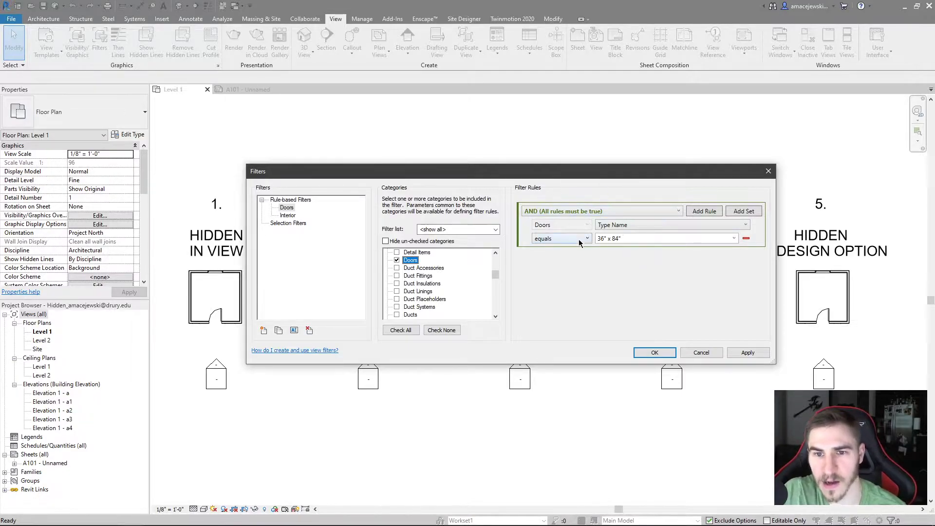
left_click(701, 352)
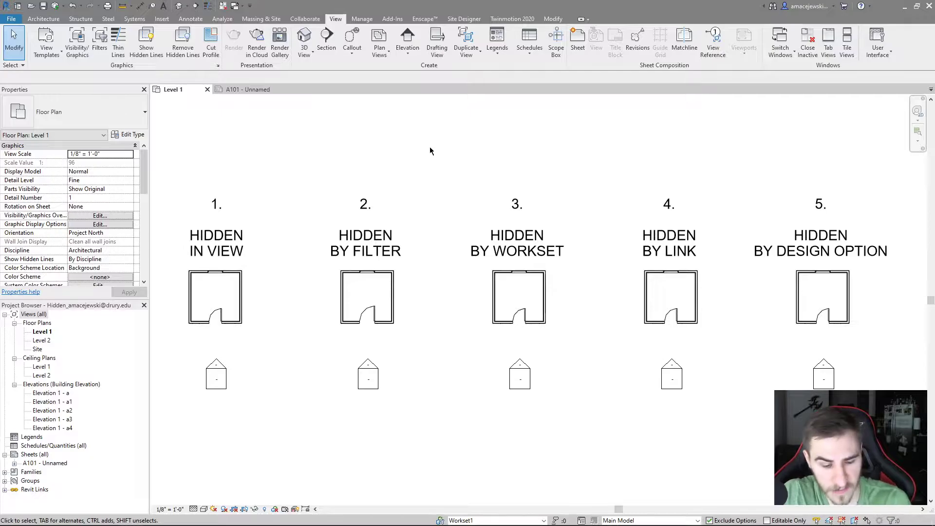
Add the Doors rule-based filter to the Level 1 Visibility/Graphic Overrides and apply it to the view
key("v")
key("g")
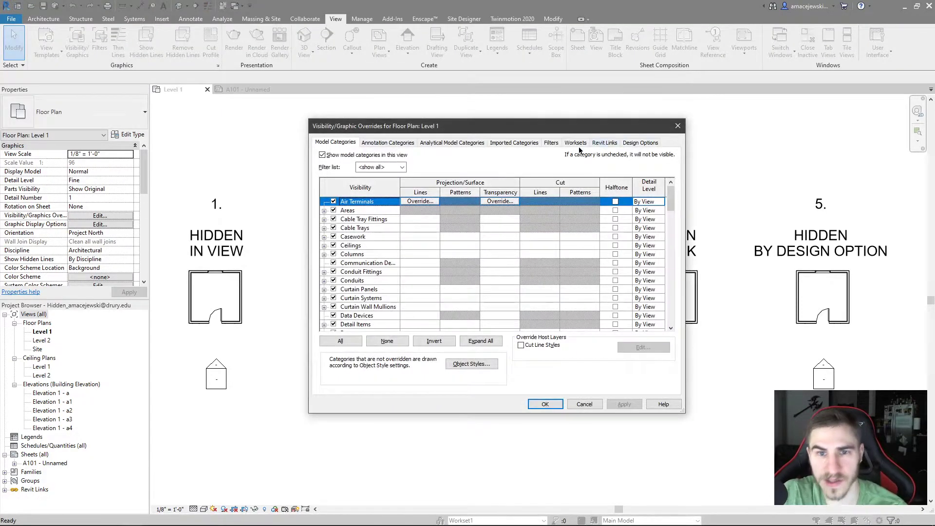
left_click(553, 144)
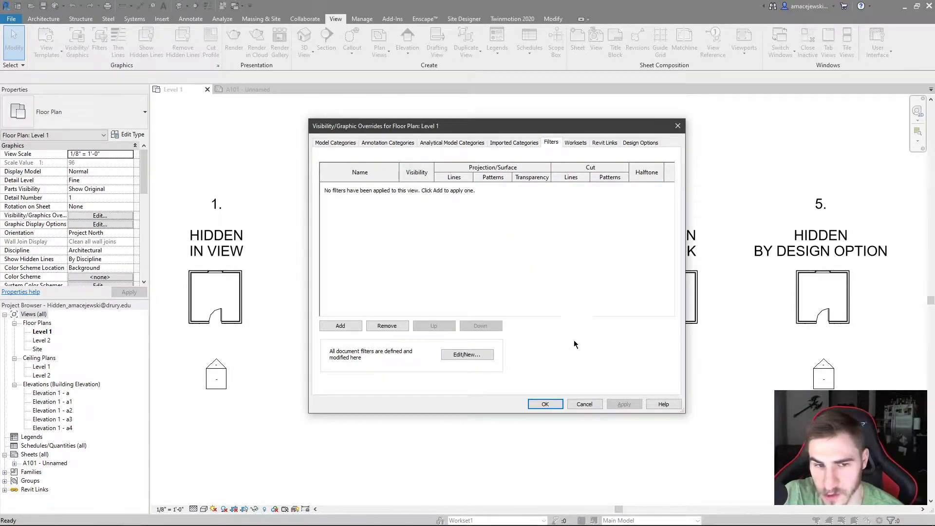
left_click(339, 326)
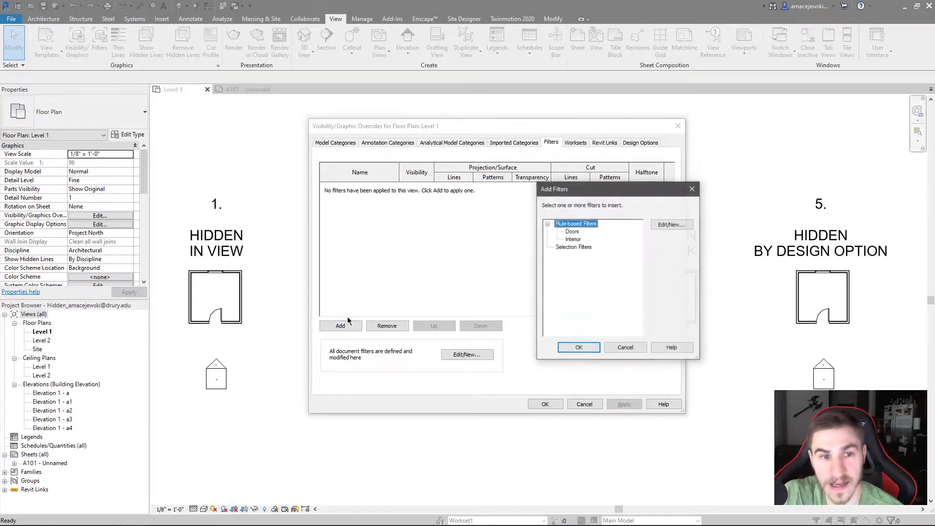
left_click(577, 231)
left_click(583, 346)
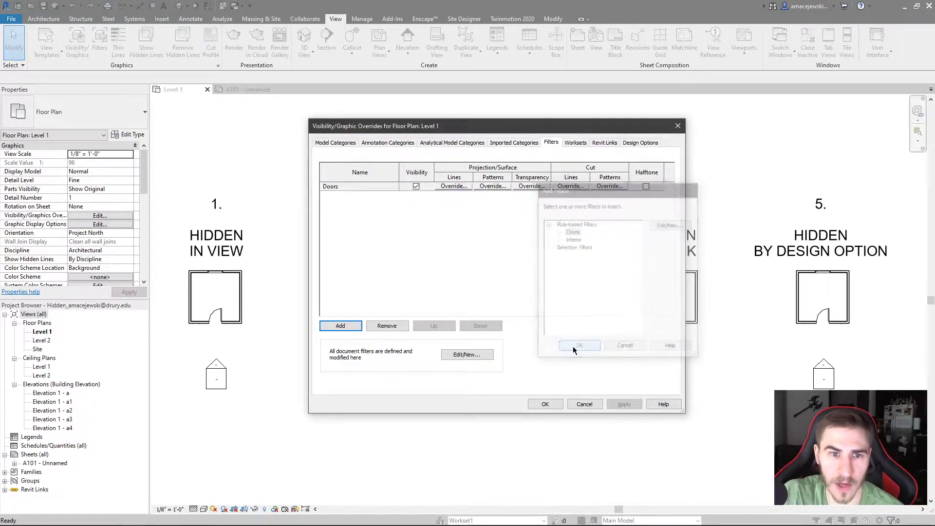
left_click_drag(418, 125, 580, 125)
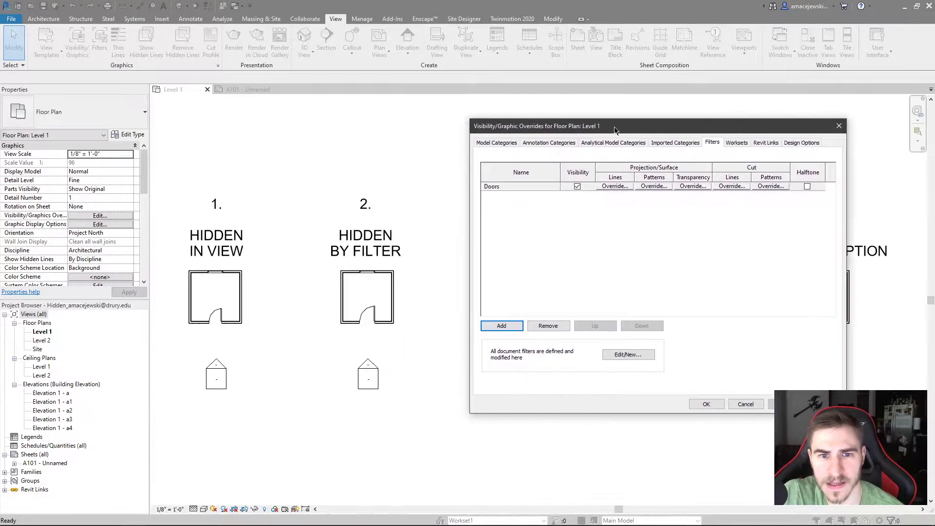
left_click(720, 405)
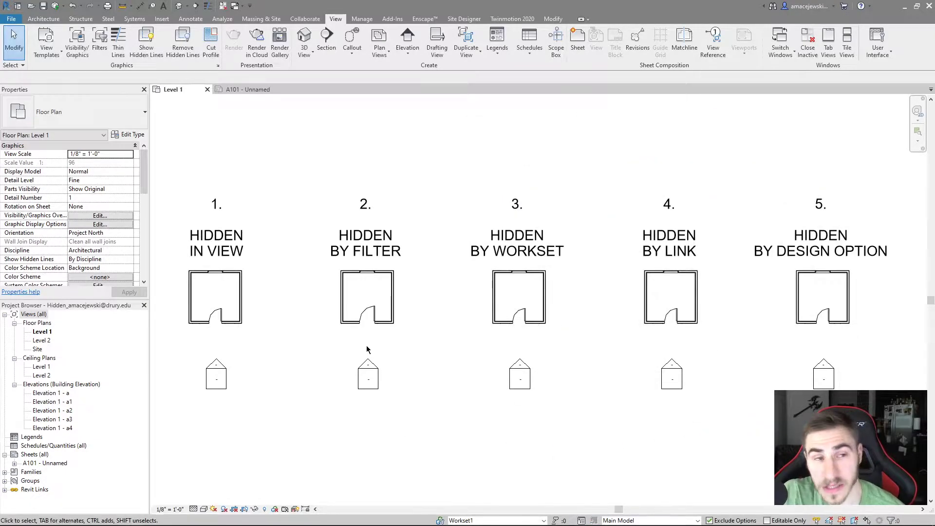
Turn off the visibility of the Doors filter in the Level 1 Visibility/Graphic Overrides and apply the change
left_click(99, 43)
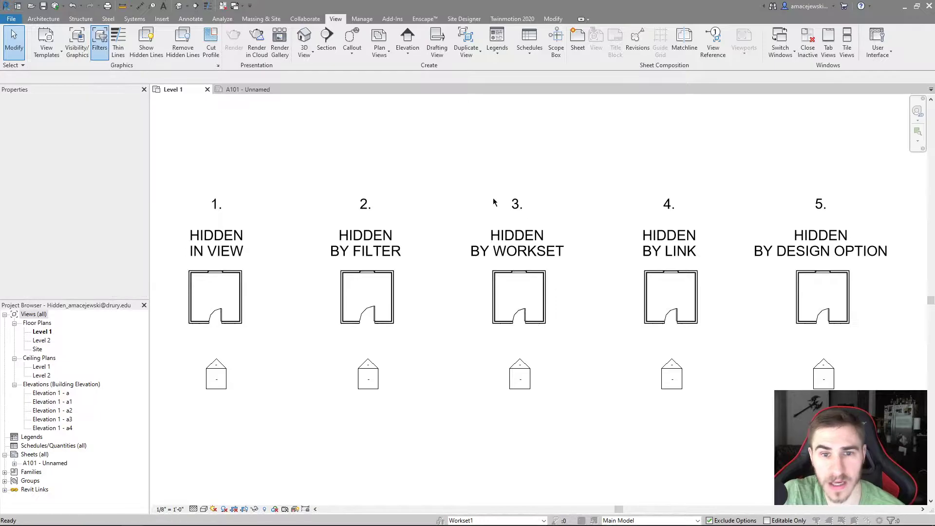
left_click(699, 352)
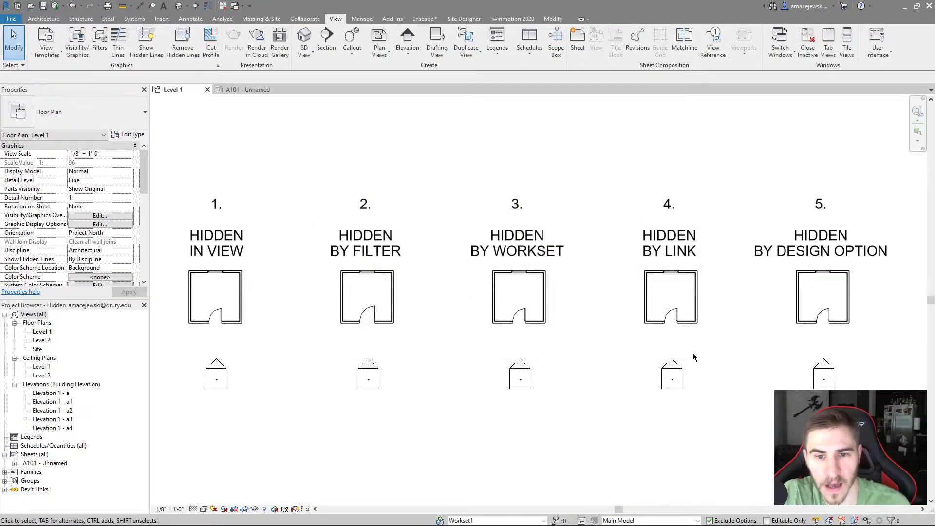
key("v")
key("v")
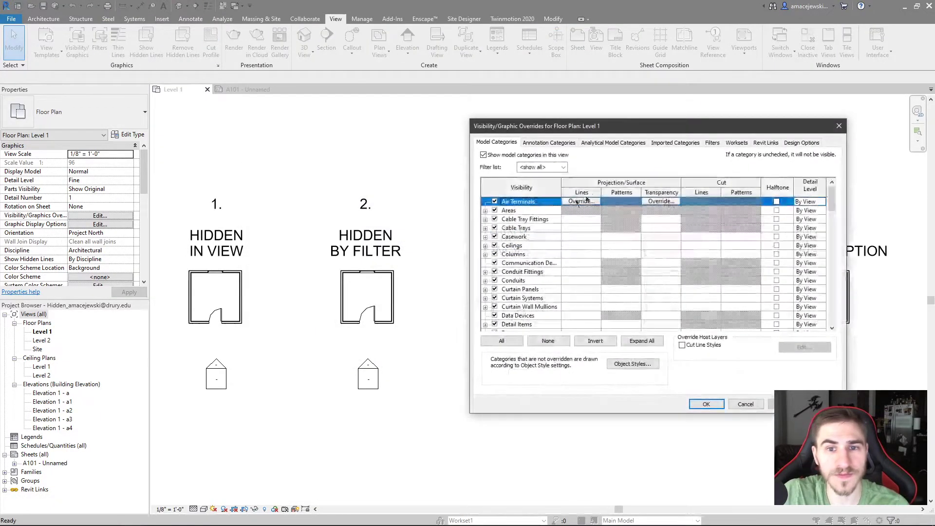
left_click(712, 142)
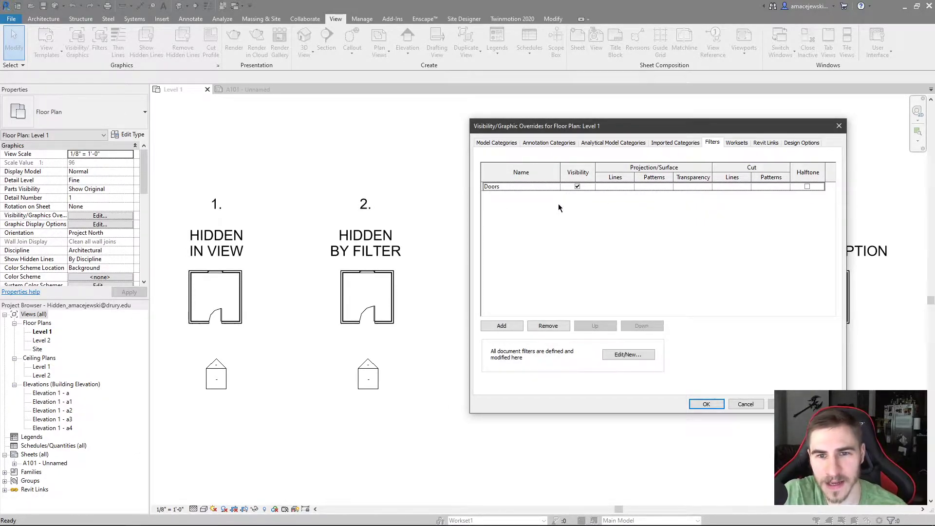
left_click(577, 186)
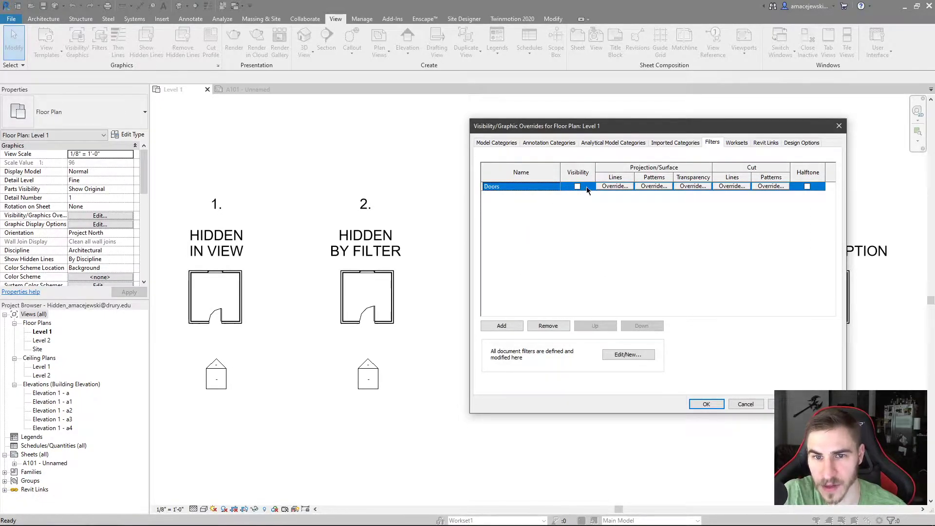
left_click(699, 408)
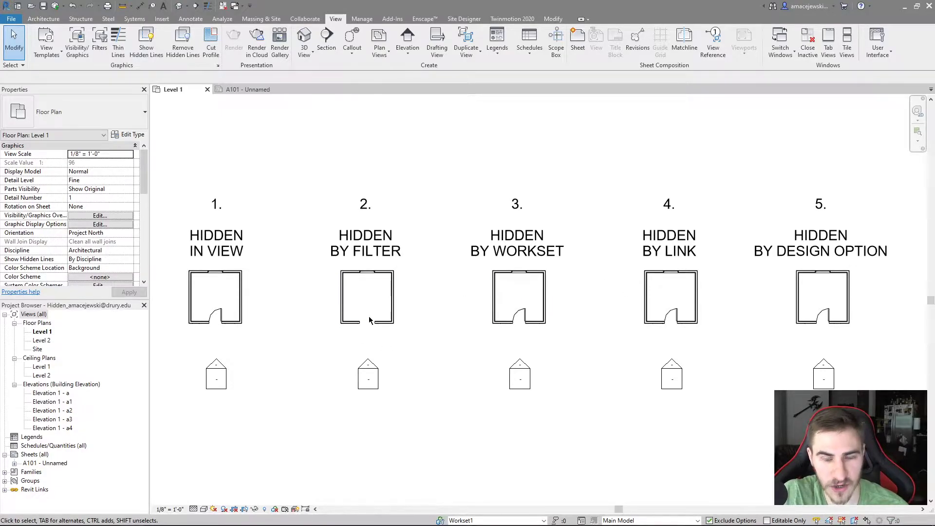
Check the door type and the available Single-Flush sizes of the door under heading 3, leaving the type as is
left_click(671, 313)
key("Escape")
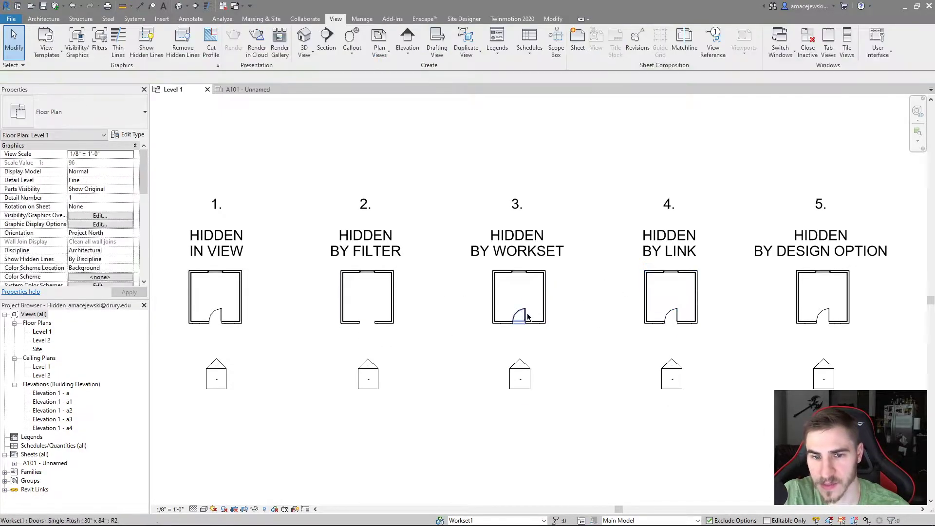
left_click(529, 317)
left_click(63, 114)
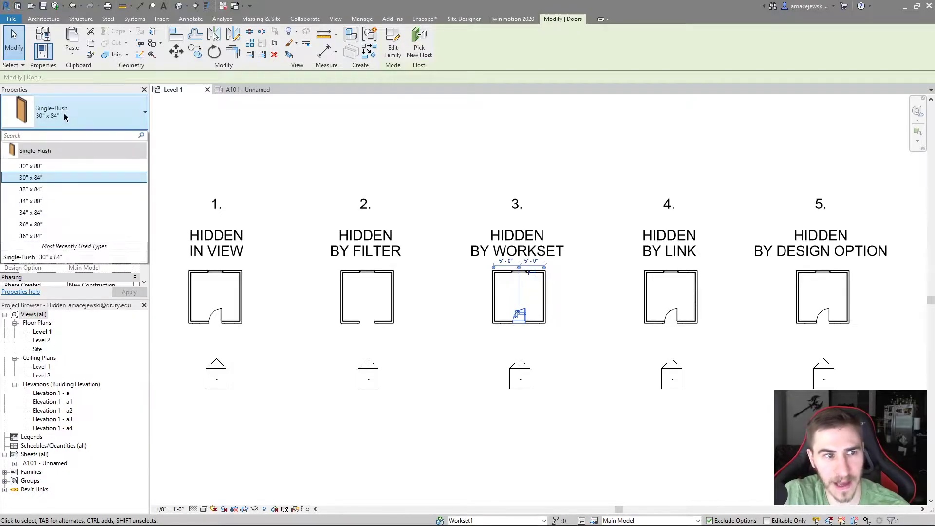
key("Escape")
left_click(341, 366)
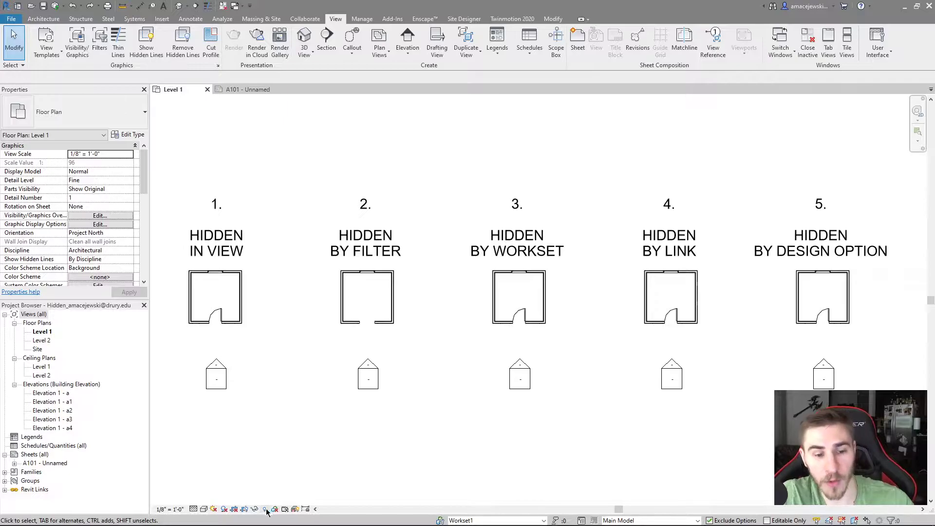
Check the second room's door opening in Reveal Hidden Elements mode, leaving the mode when done
key("r")
key("h")
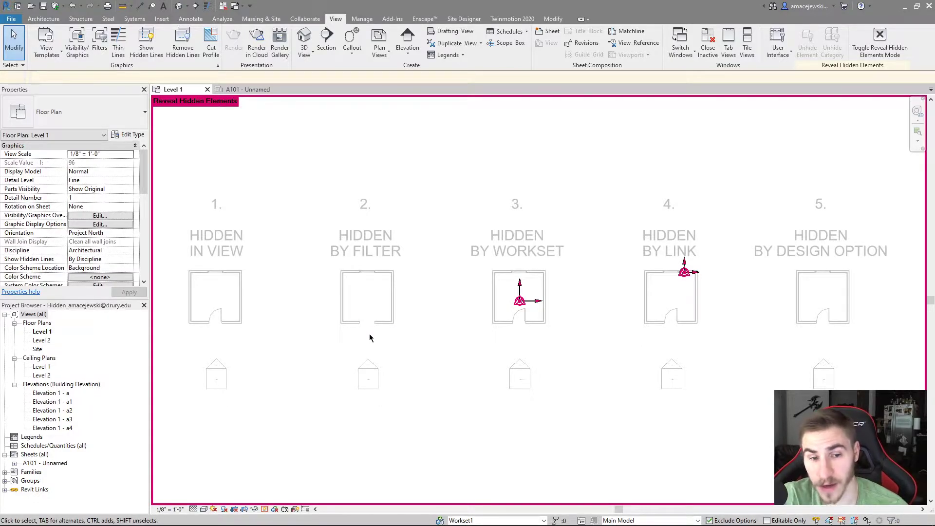
left_click(265, 509)
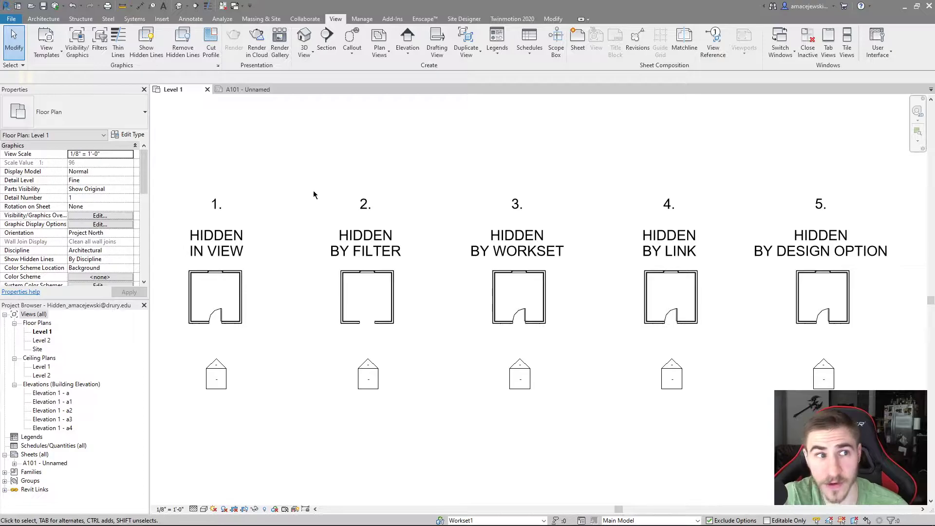
Review the Doors filter's visibility and rule in the Level 1 overrides without changes and recheck the second room in Reveal Hidden Elements mode
key("v")
key("v")
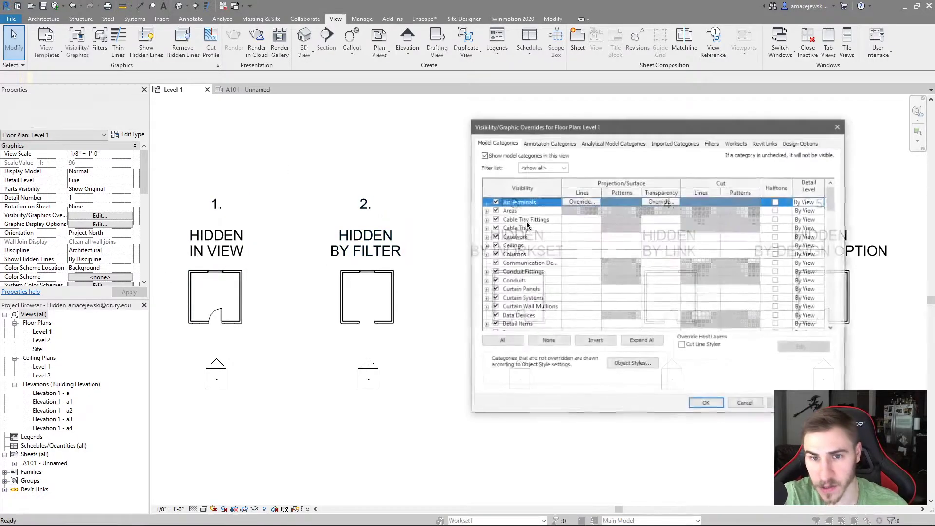
left_click(710, 142)
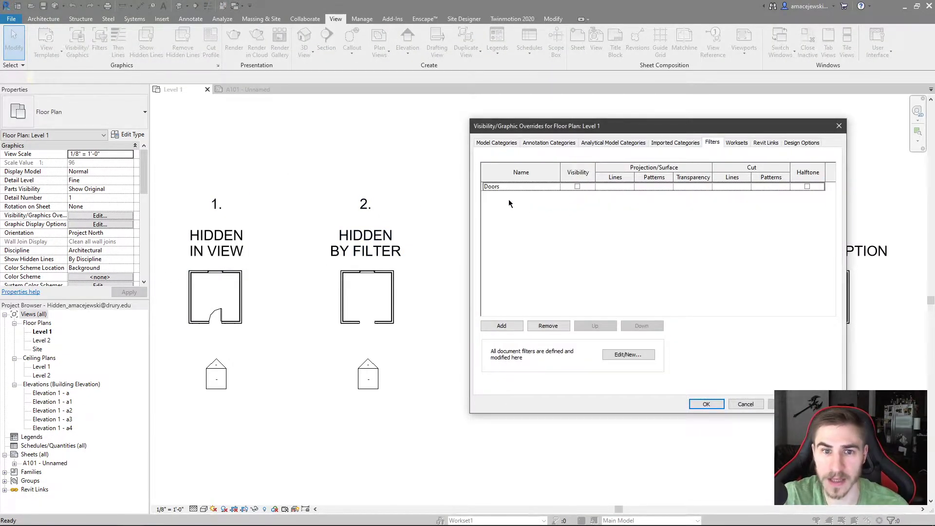
left_click(504, 187)
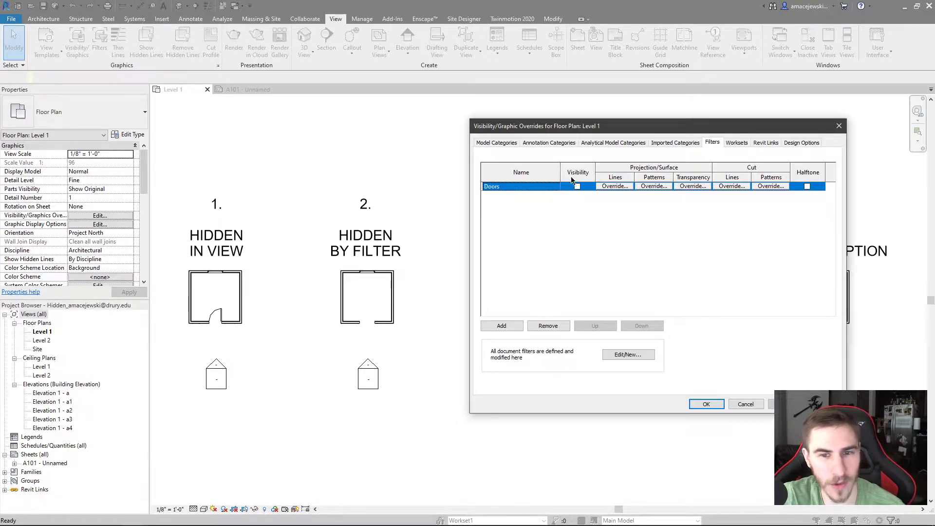
left_click(621, 354)
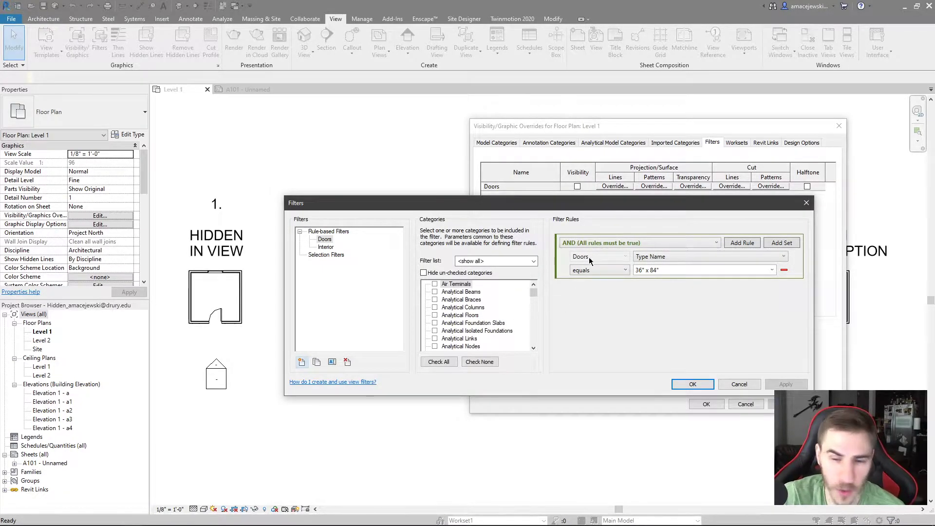
left_click(741, 385)
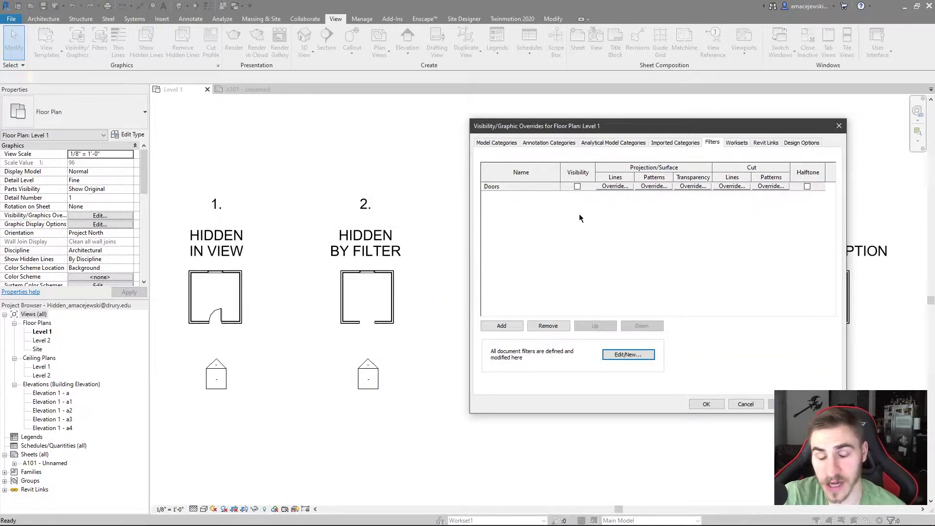
left_click(737, 403)
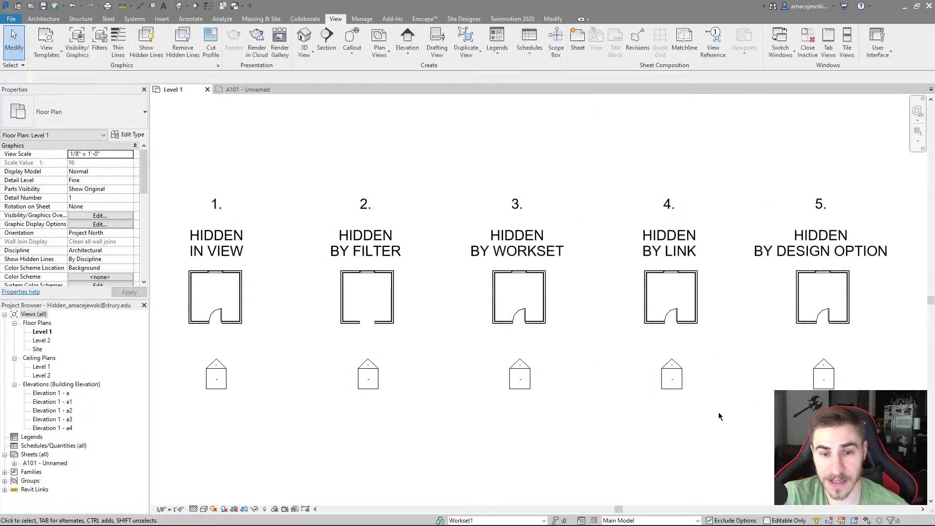
left_click(264, 509)
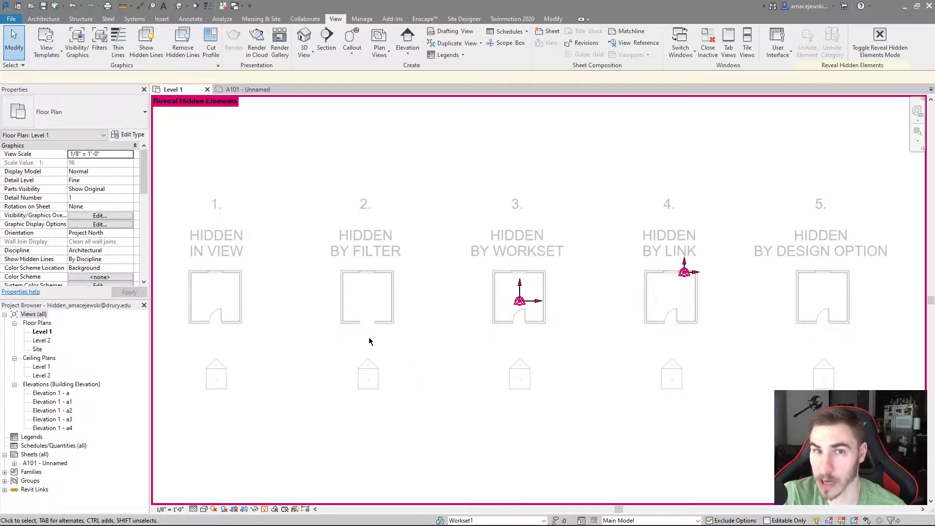
left_click(264, 508)
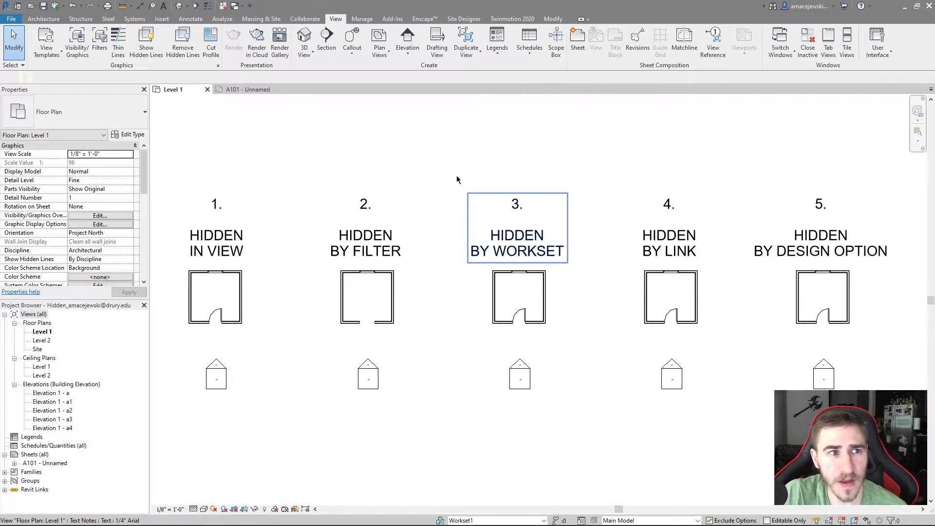
Look over the Synchronize with Central settings without synchronizing
left_click(56, 5)
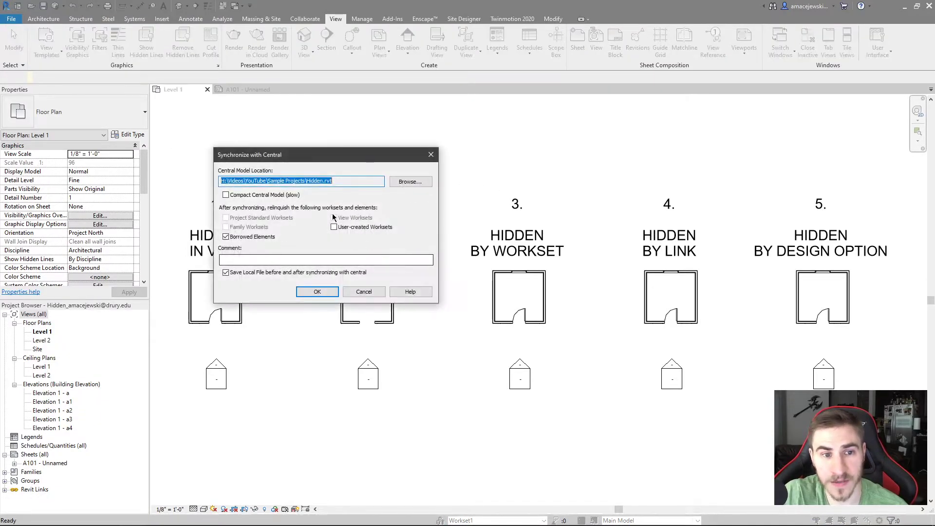
left_click(363, 290)
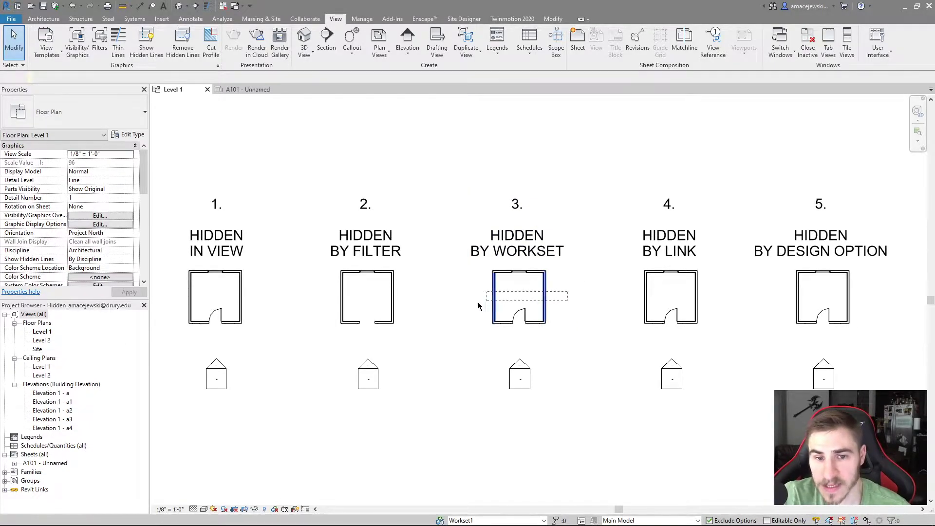
Assign the two side walls of the room under heading 3 to the Walls workset
left_click(493, 298)
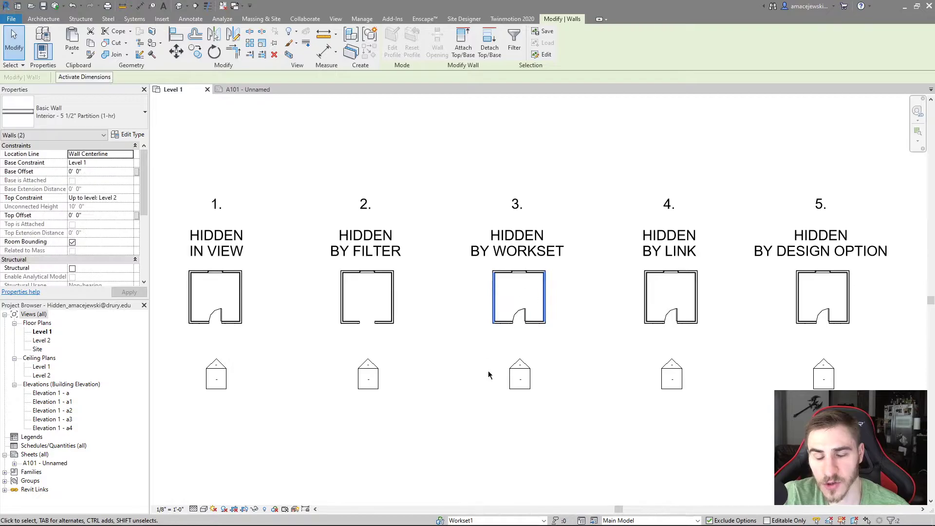
scroll(132, 181, "down", 5)
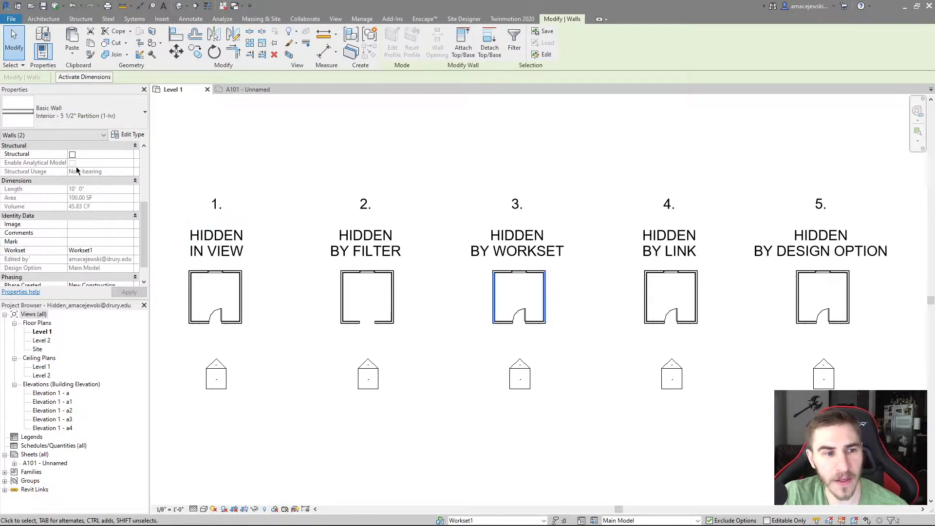
left_click(110, 224)
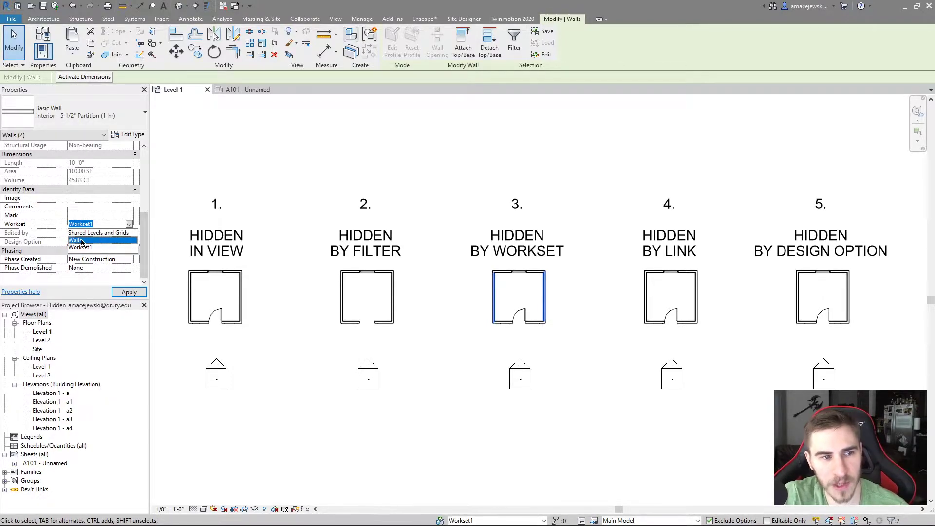
left_click(86, 241)
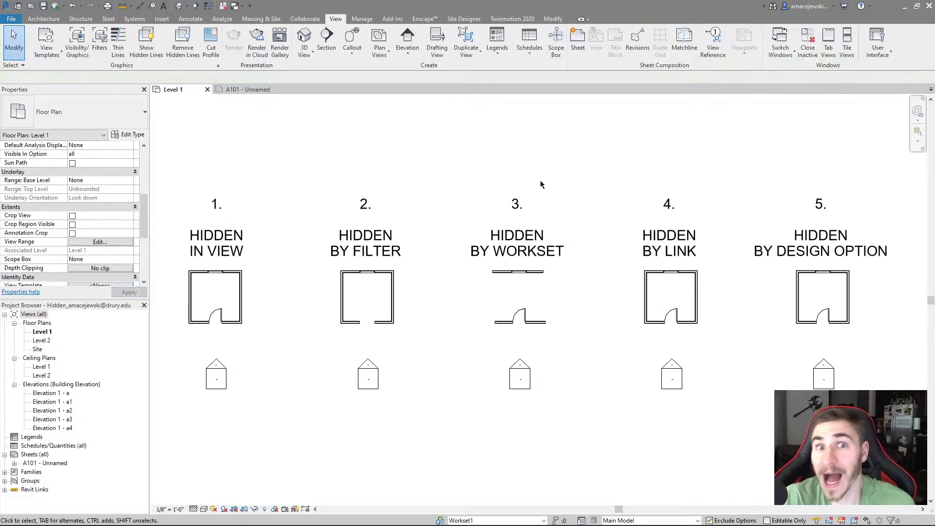
Look for the third room's side walls by window selection and in Reveal Hidden Elements mode, leaving the mode when done
left_click_drag(587, 283, 504, 298)
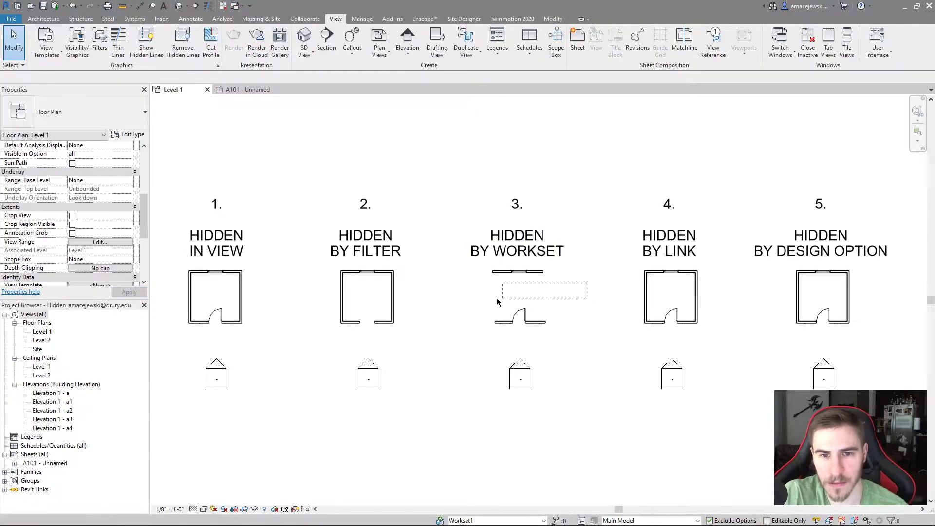
left_click_drag(572, 298, 502, 297)
mouse_move(563, 294)
left_mouse_down()
mouse_move(484, 302)
mouse_move(554, 289)
left_mouse_up()
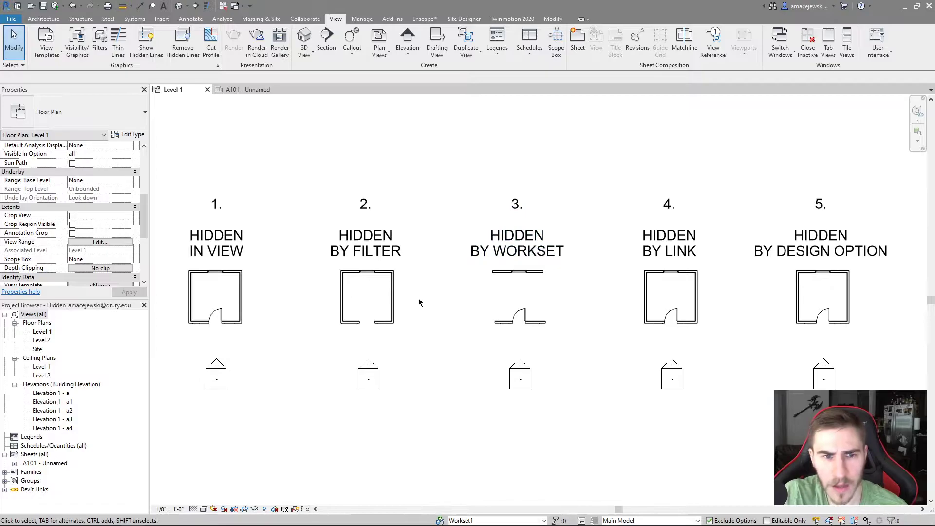
left_click(265, 508)
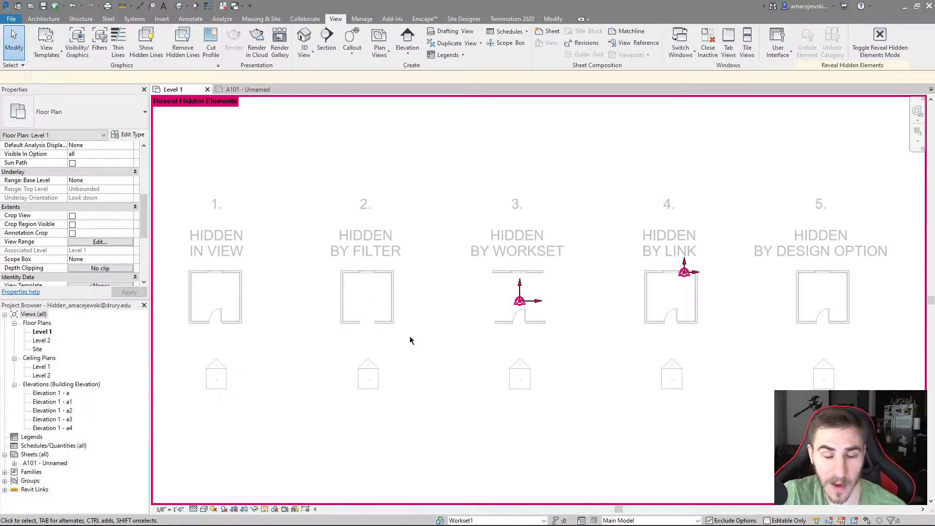
left_click(264, 509)
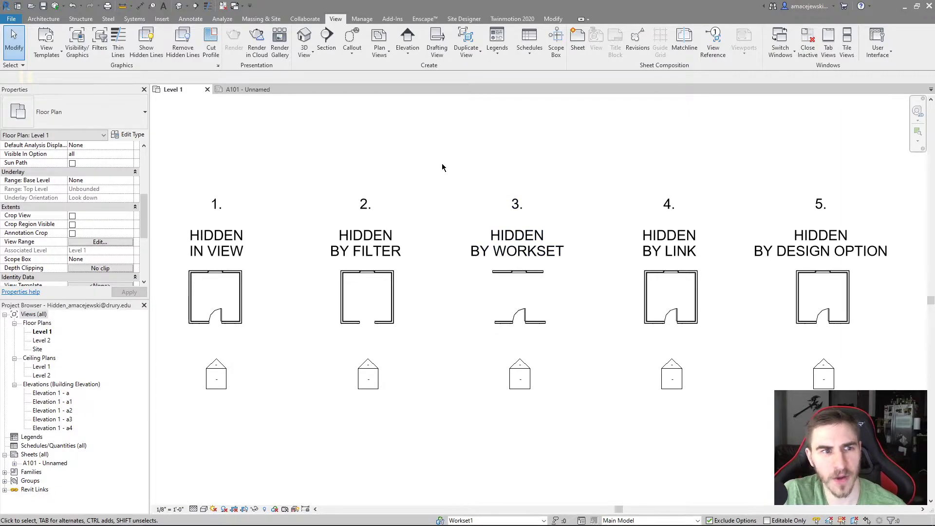
Make the Walls workset visible in all views
left_click(306, 19)
left_click(123, 39)
left_click_drag(455, 152, 462, 139)
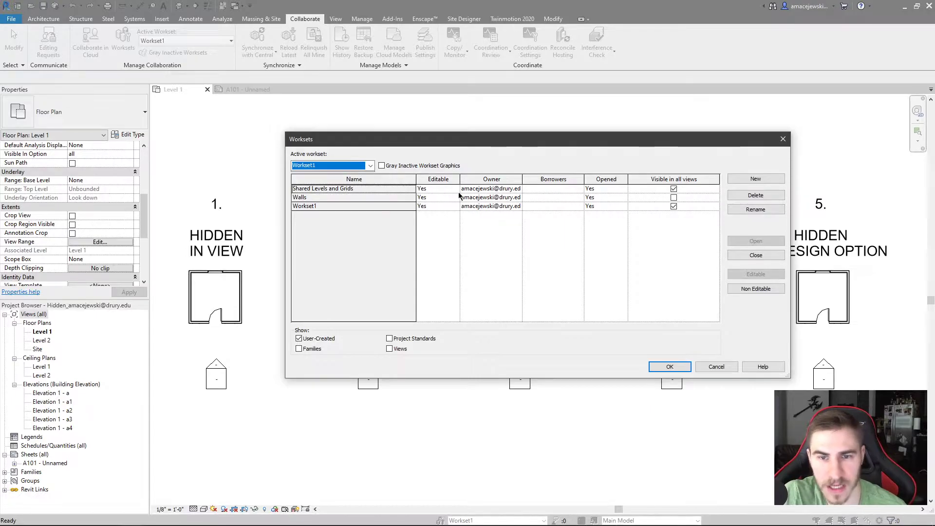
left_click(317, 196)
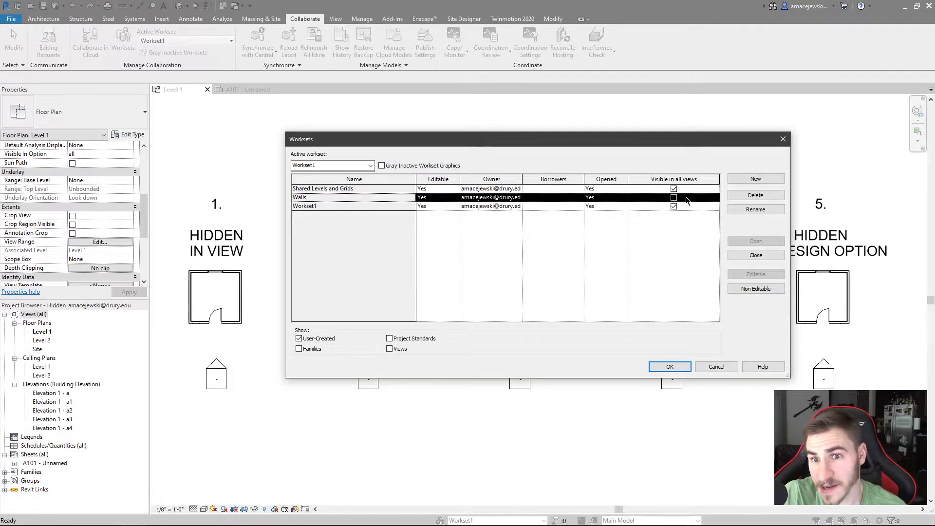
left_click(661, 200)
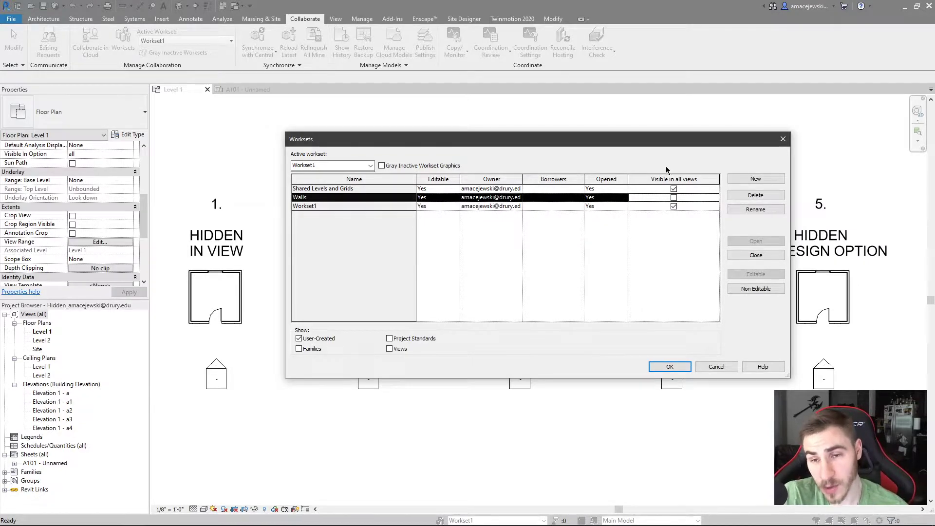
left_click(673, 197)
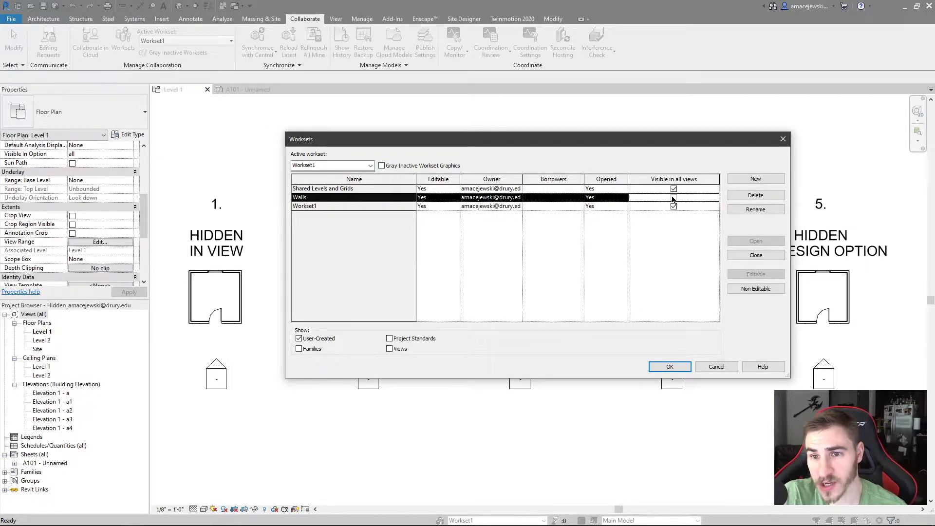
left_click(681, 367)
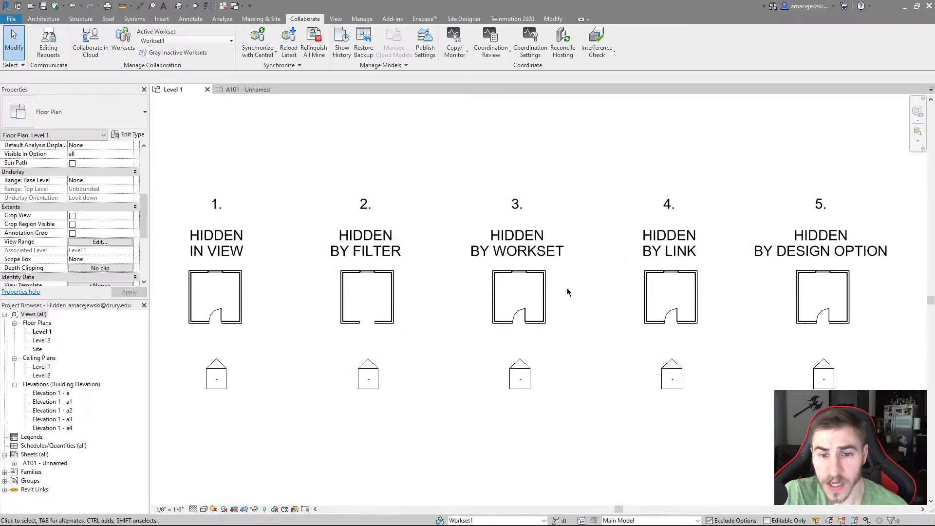
Check the workset property of one side wall in the third room and review the project's workset list without changes
left_click(544, 292)
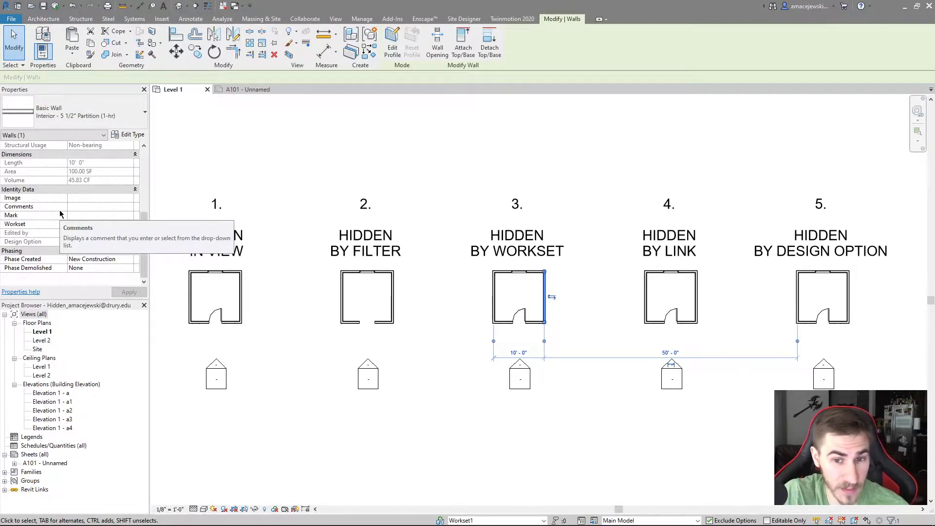
left_click(357, 141)
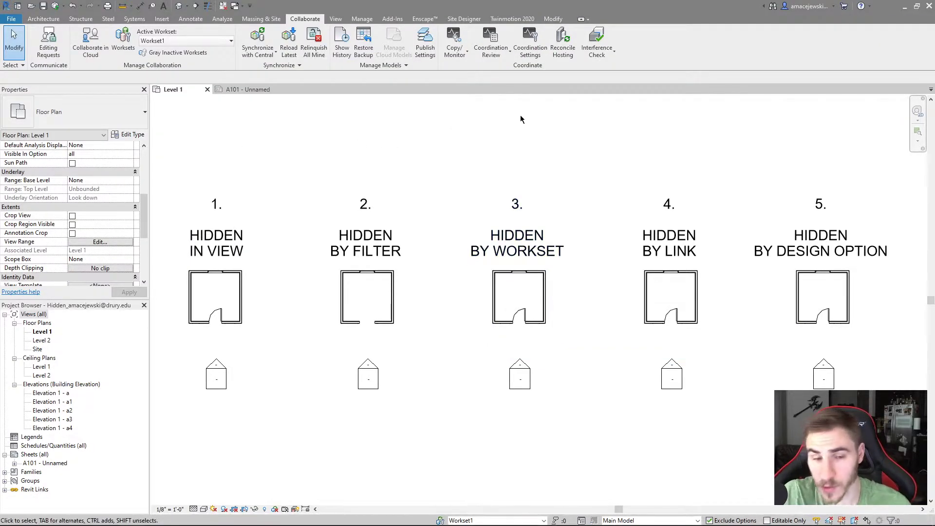
left_click(124, 41)
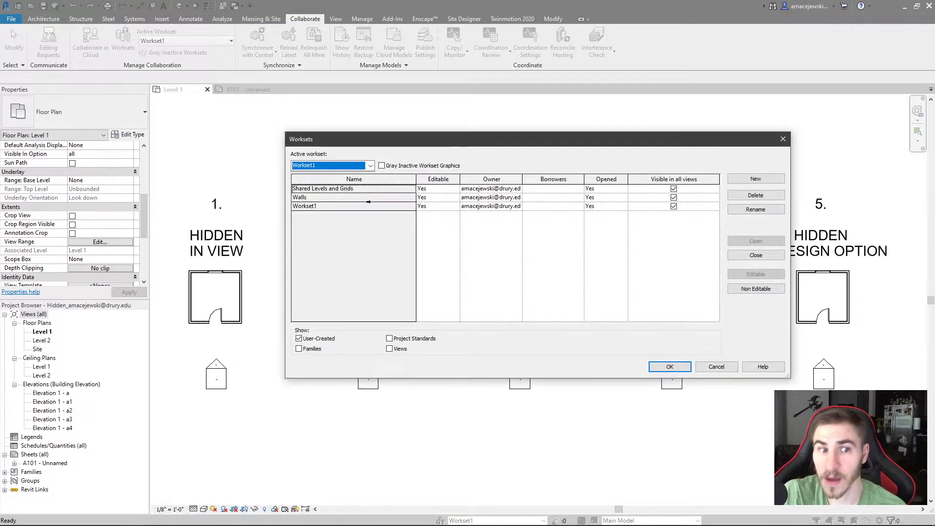
left_click(670, 366)
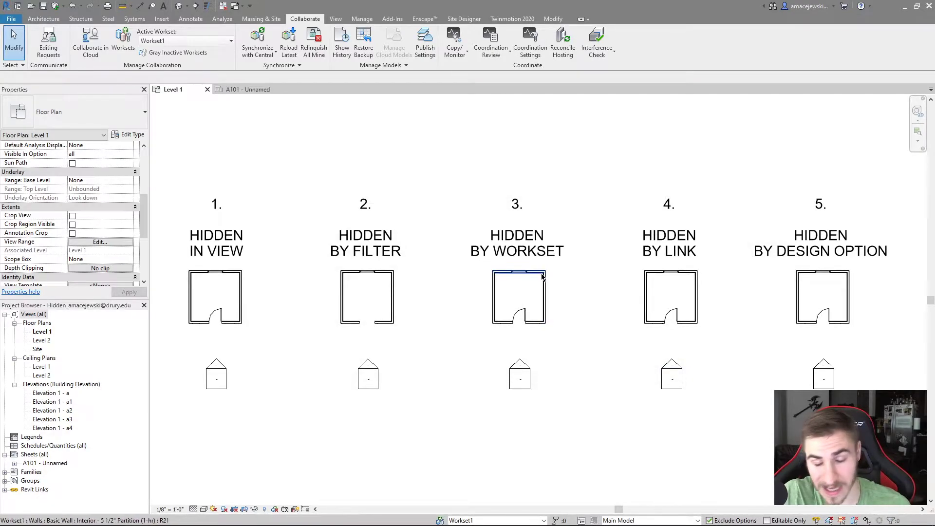
Set the Walls workset's visibility to Hide in the Level 1 floor plan's visibility/graphic overrides
key("v")
key("v")
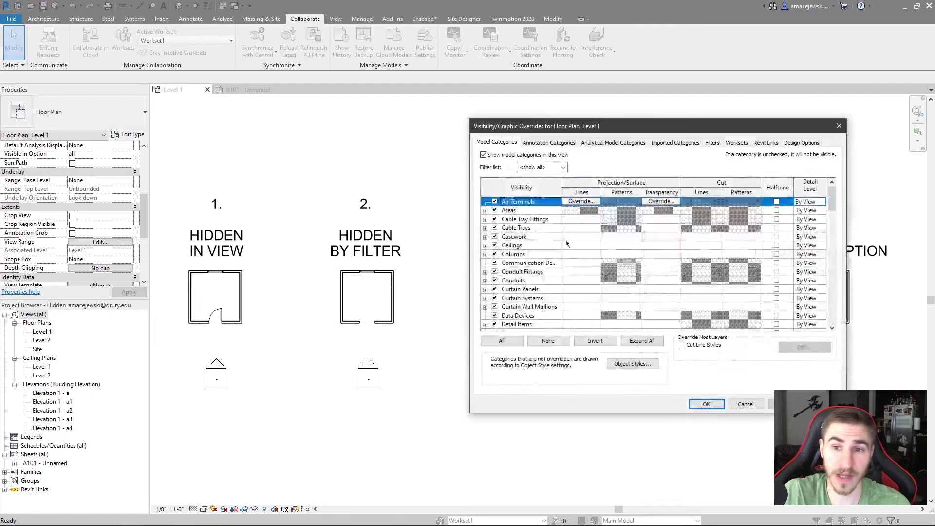
left_click(737, 143)
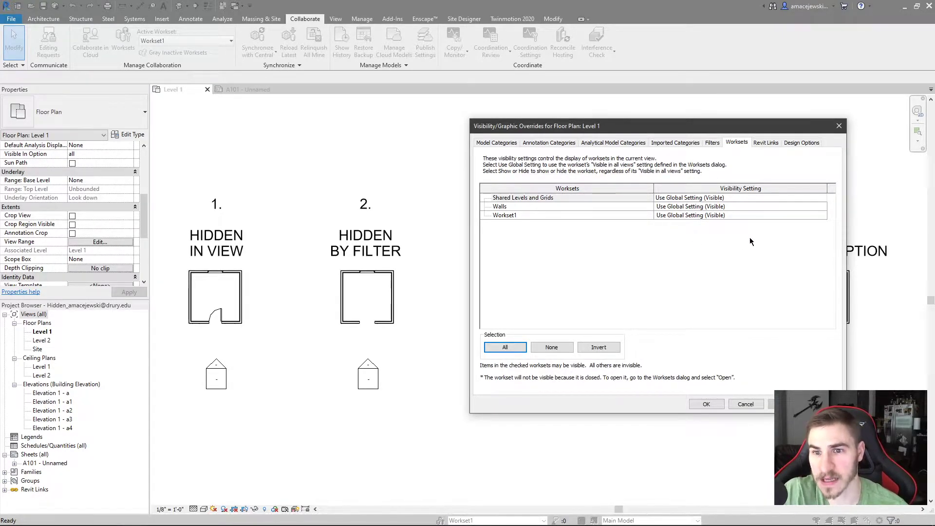
left_click(823, 206)
left_click(823, 207)
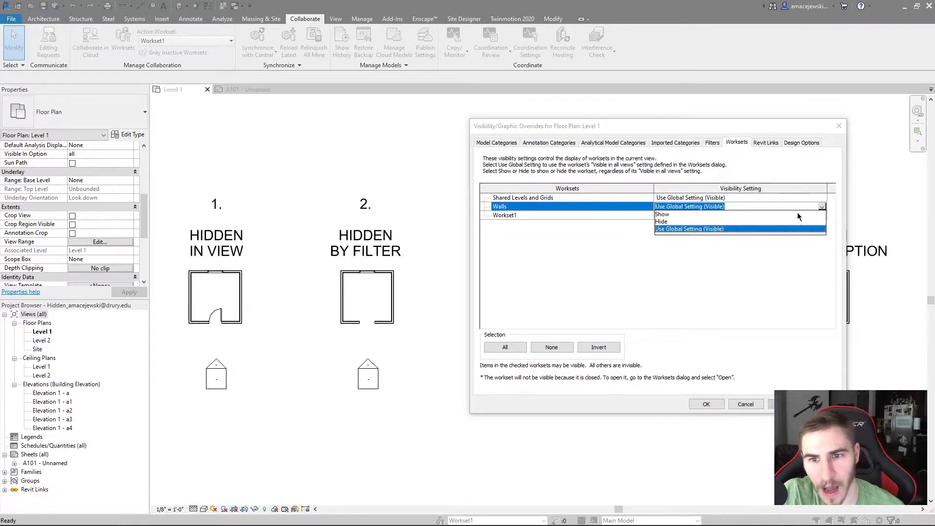
left_click(667, 215)
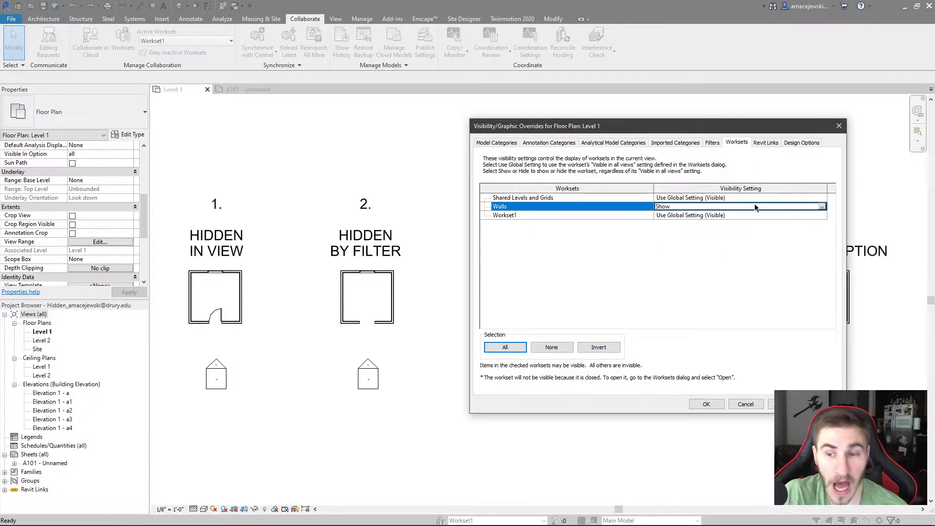
left_click(822, 207)
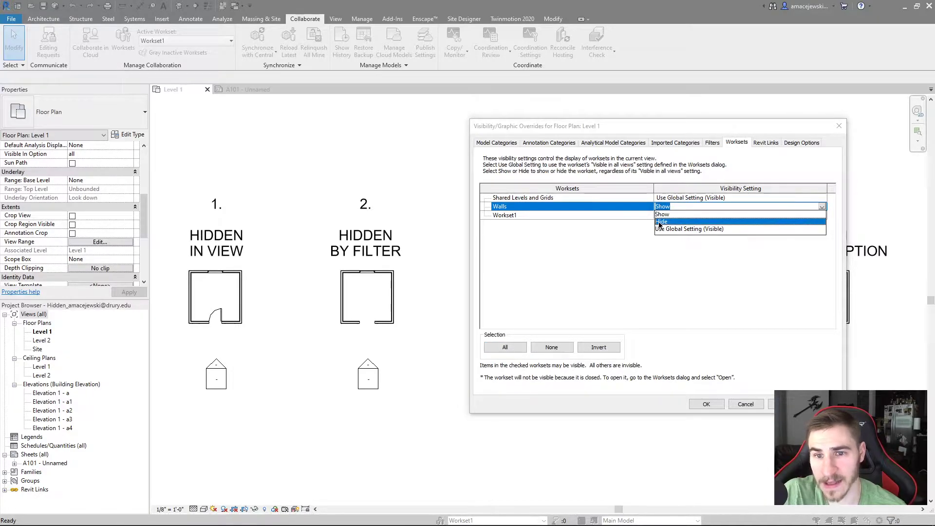
left_click(692, 214)
left_click(707, 404)
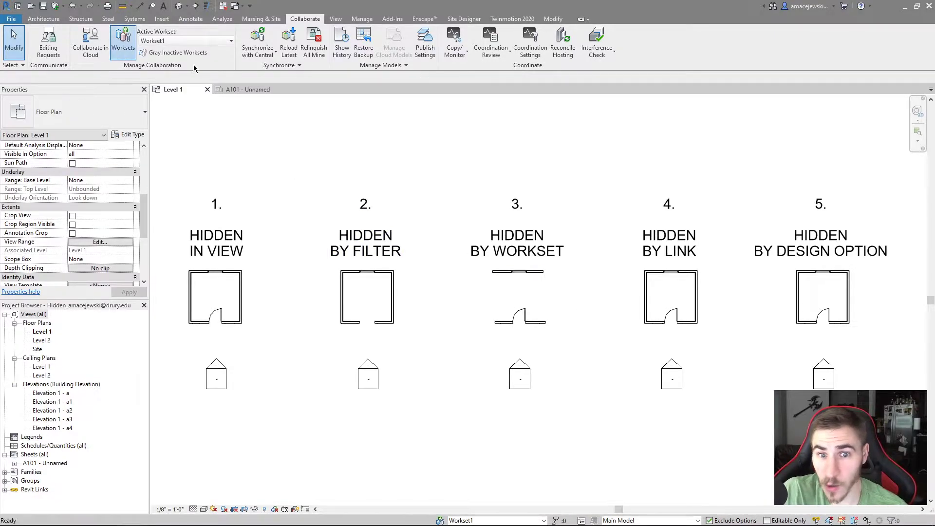
Review the Walls workset's global visibility setting against the third room in the plan, leaving the worksets as they are
left_click(122, 41)
left_click_drag(573, 144, 300, 141)
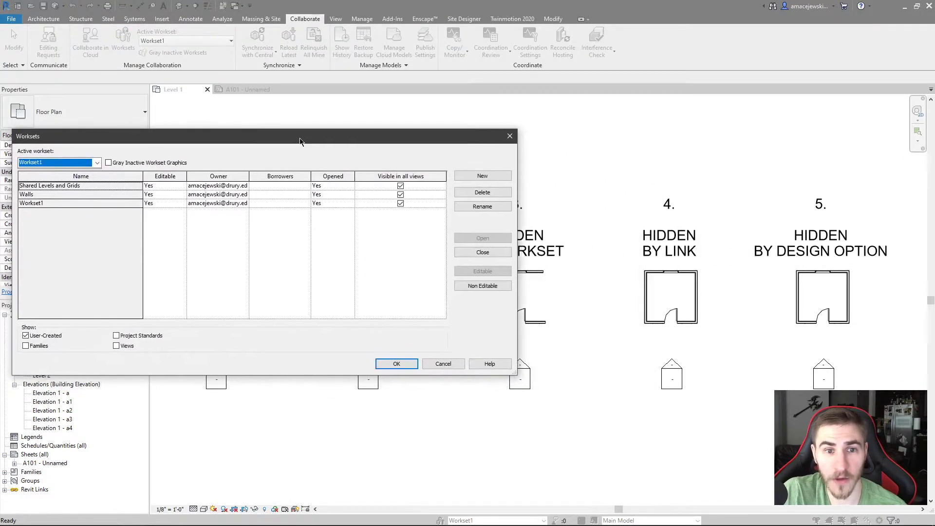
left_click(42, 196)
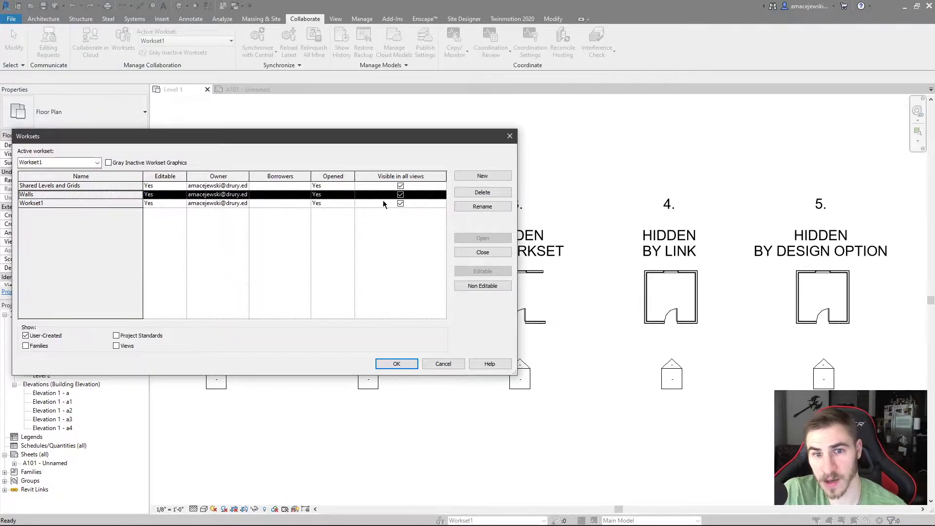
left_click_drag(404, 137, 362, 103)
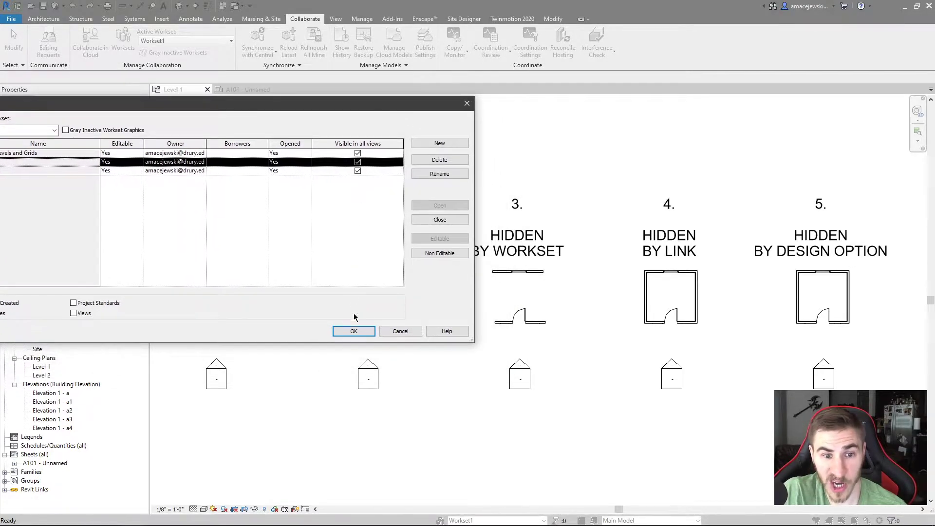
left_click(354, 331)
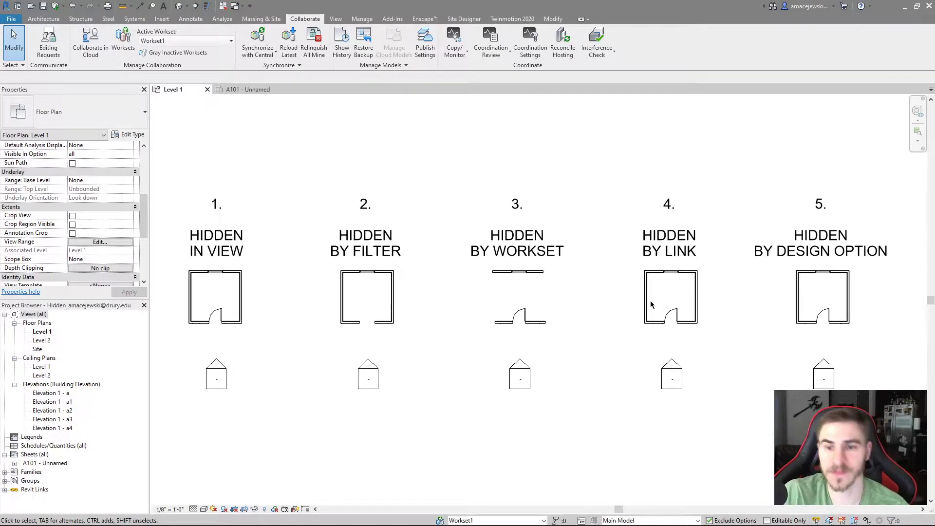
Inspect the linked model forming the fourth room and review the Revit_Link.rvt entry in Manage Links without changes
mouse_move(686, 274)
middle_mouse_down()
mouse_move(654, 281)
mouse_move(675, 276)
middle_mouse_up()
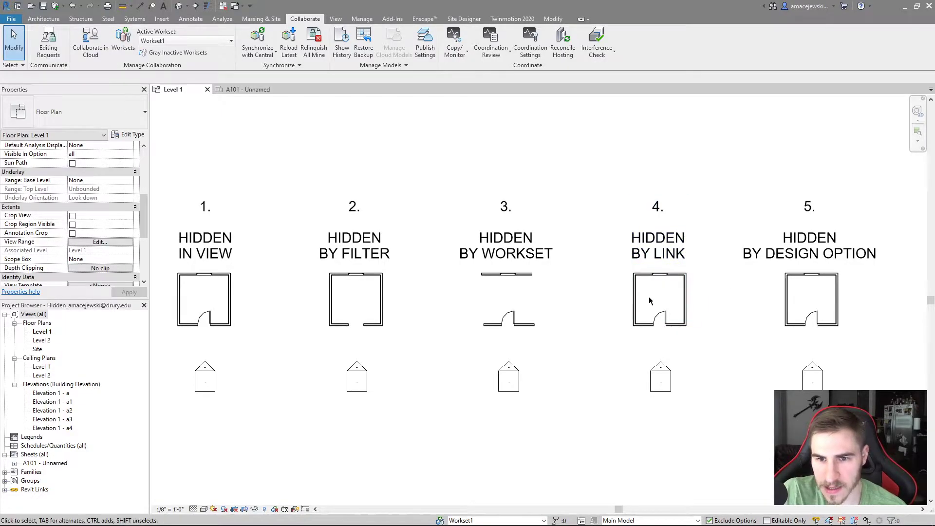
left_click(686, 298)
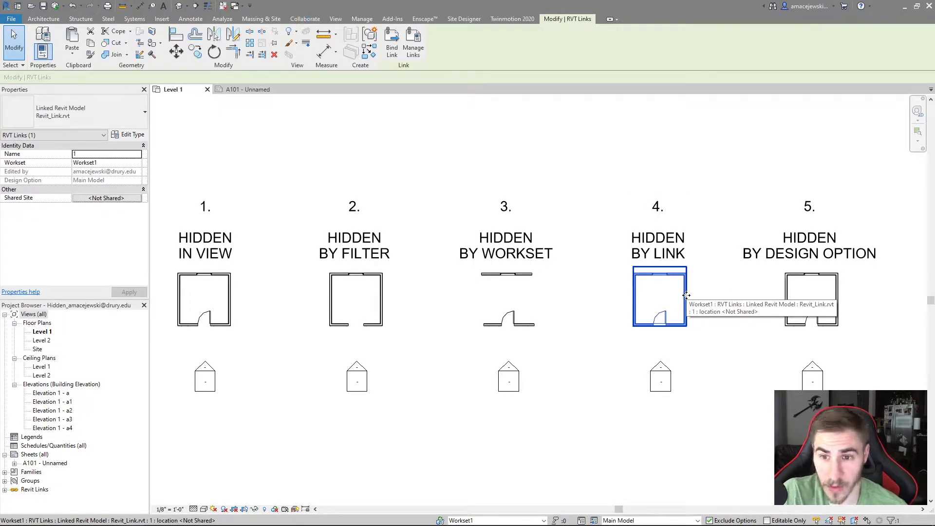
left_click(362, 20)
left_click(633, 42)
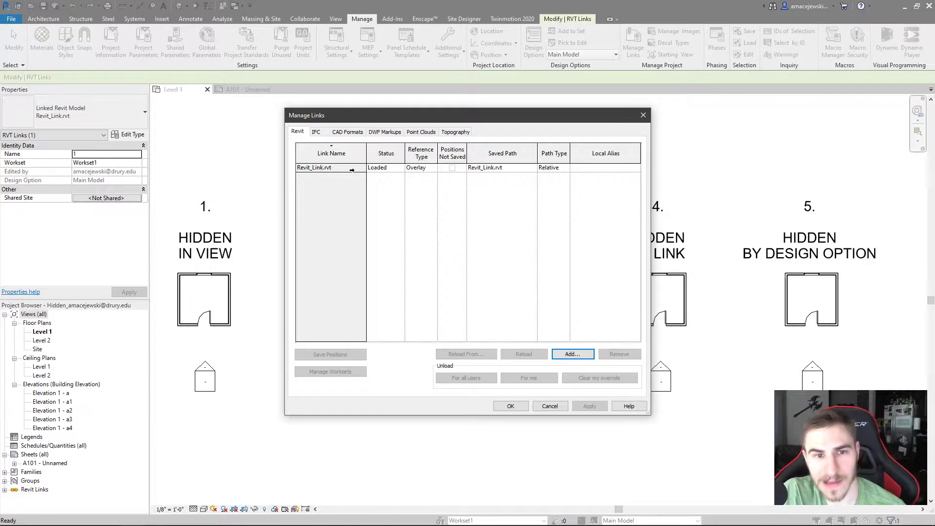
left_click(643, 115)
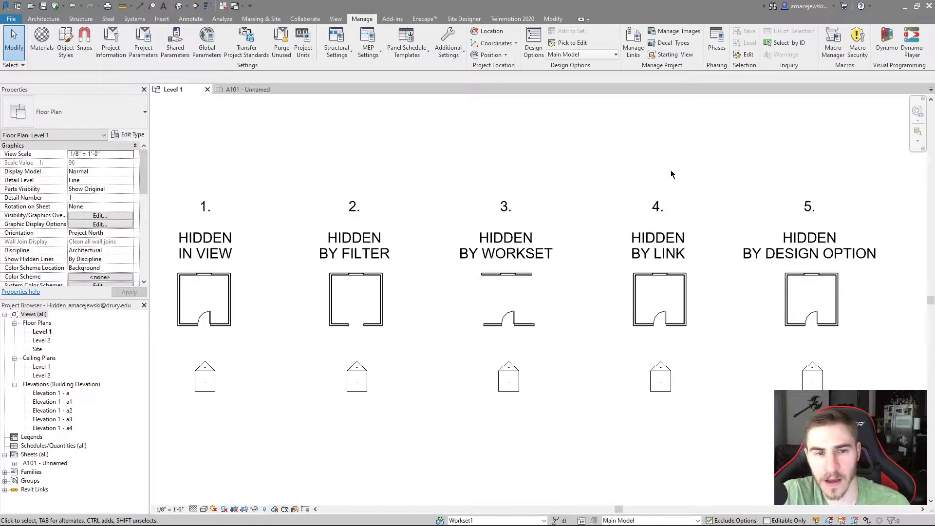
Turn off the Doors category in the Level 1 floor plan's visibility/graphic overrides
key("v")
key("v")
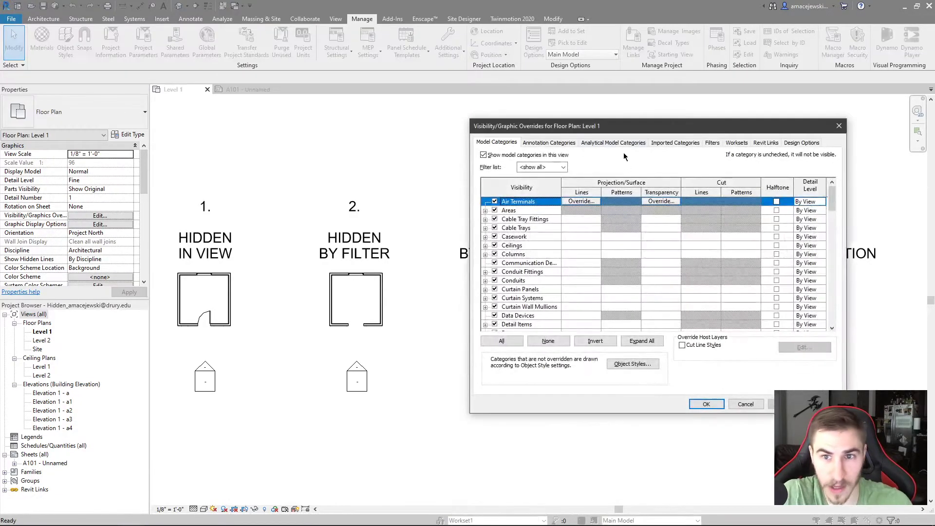
left_click_drag(650, 120, 395, 133)
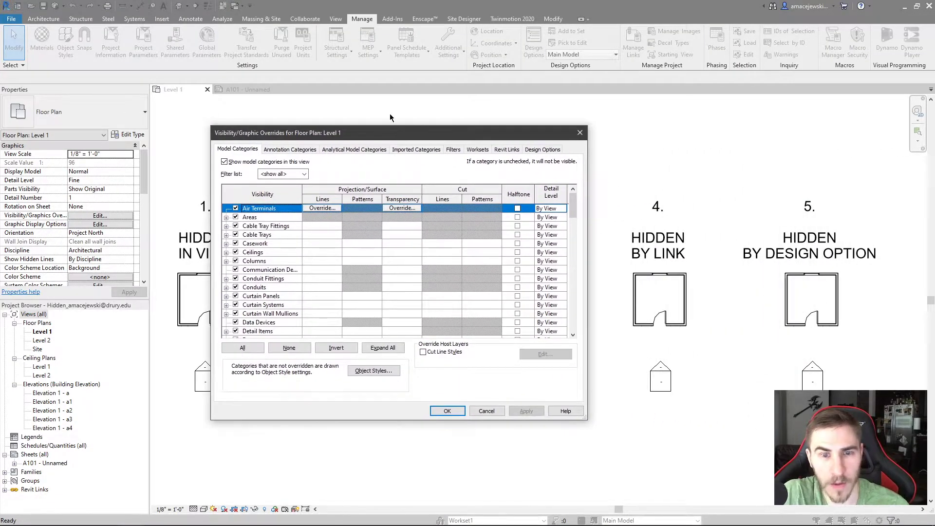
scroll(323, 246, "down", 6)
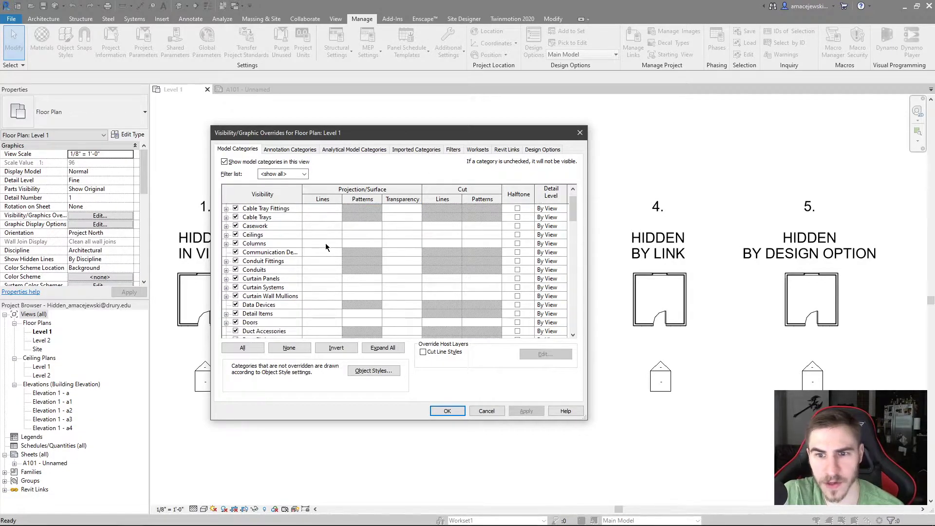
scroll(331, 270, "up", 3)
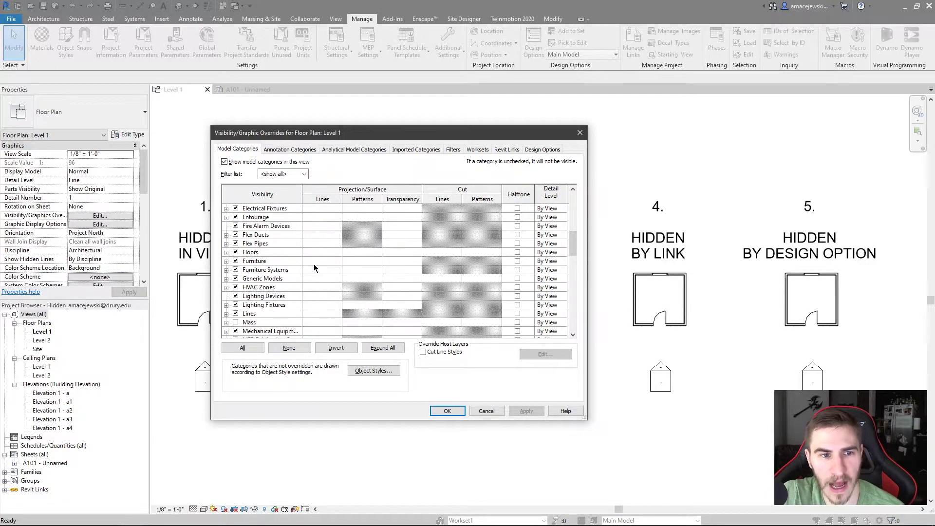
left_click(235, 261)
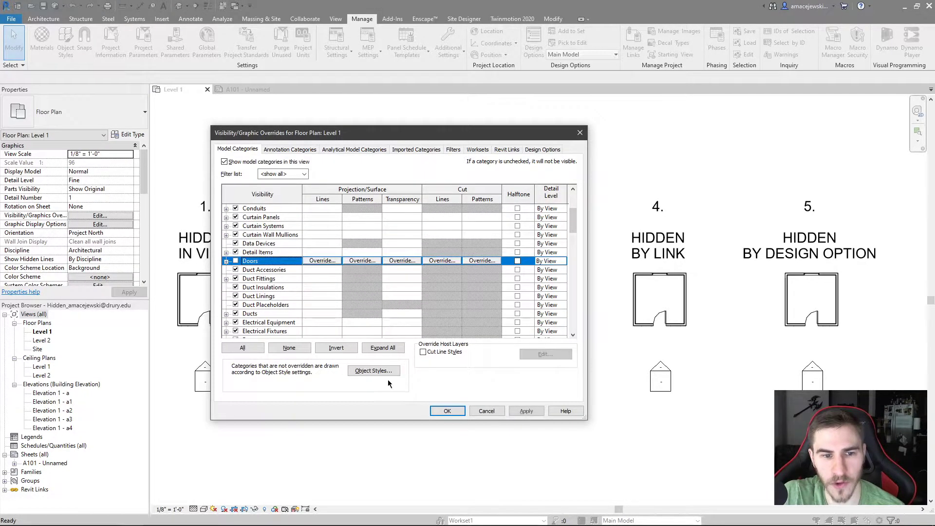
left_click(448, 413)
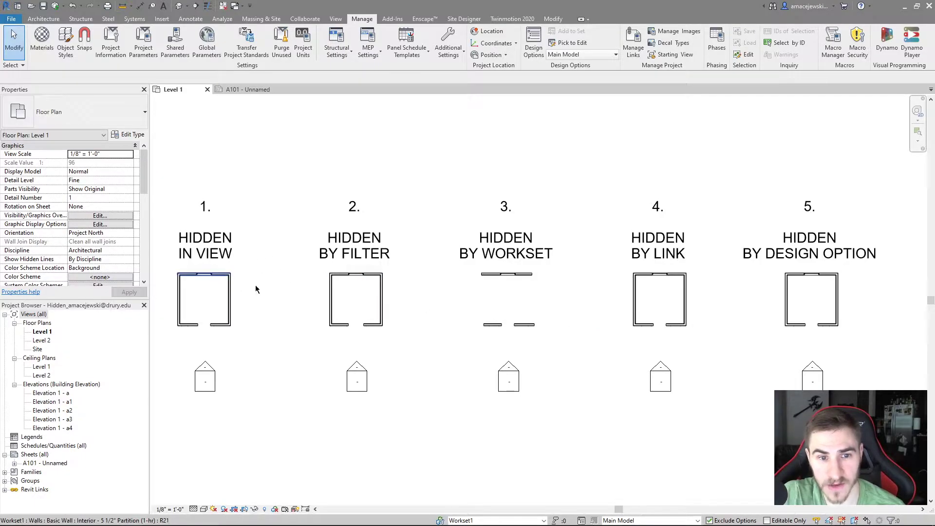
Inspect the linked fourth room and review the display settings of Revit_Link.rvt in the Level 1 overrides without changes
left_click(647, 298)
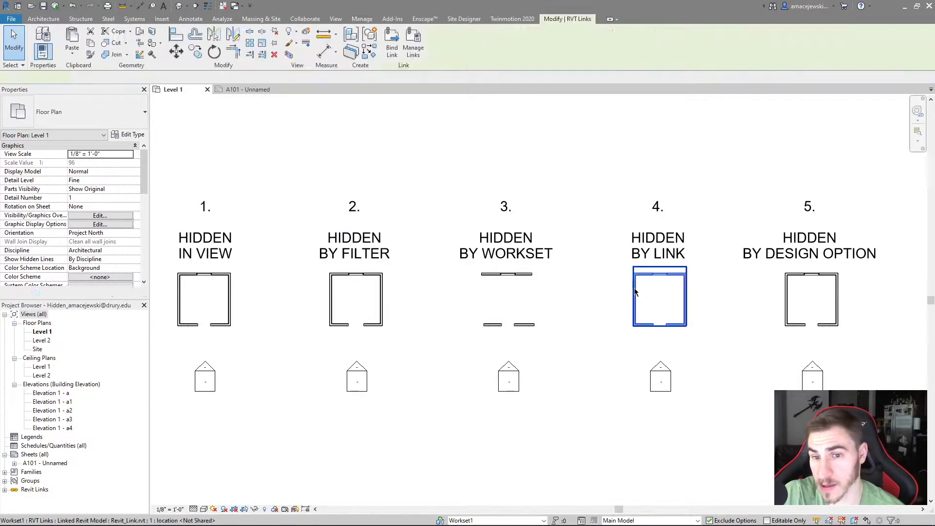
left_click(739, 375)
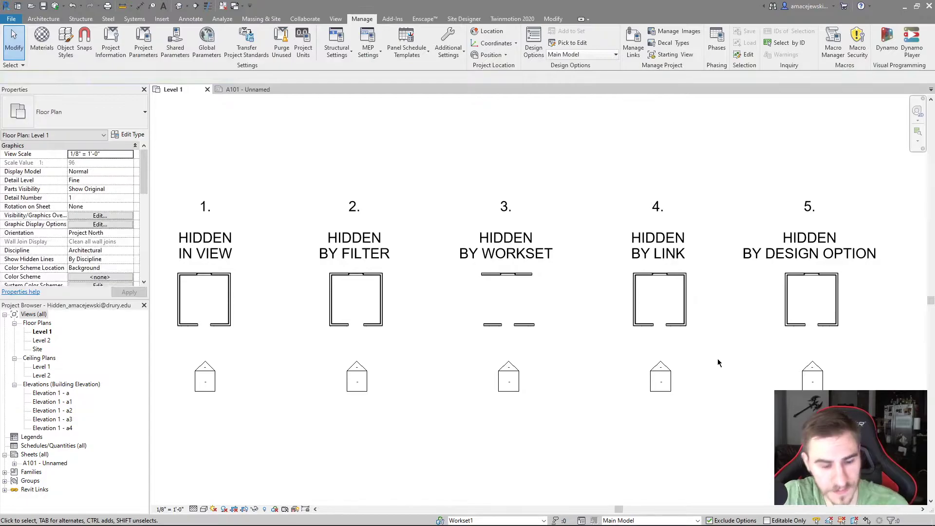
key("g")
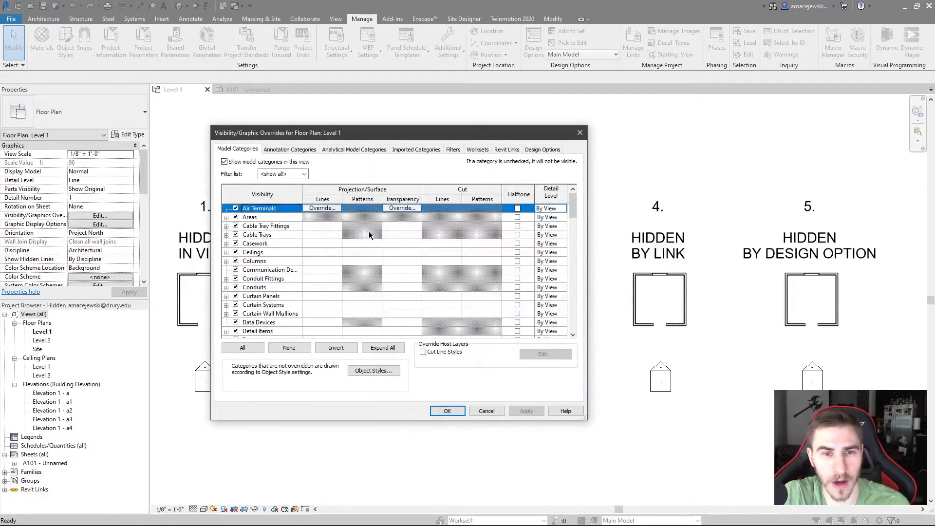
left_click(505, 150)
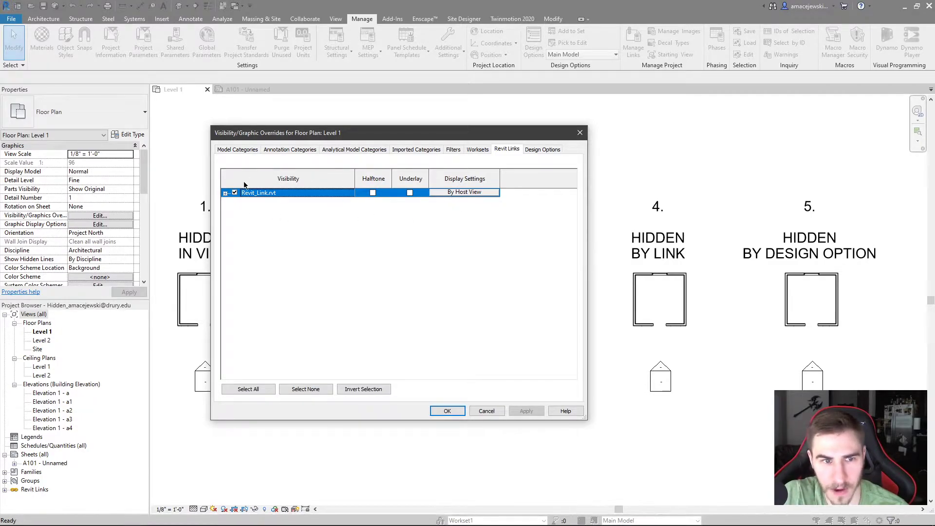
left_click(460, 194)
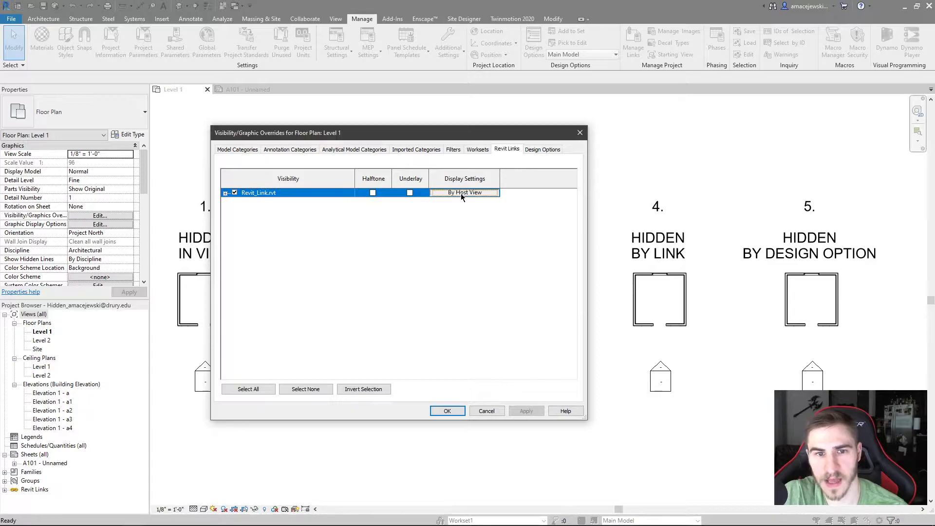
left_click(464, 193)
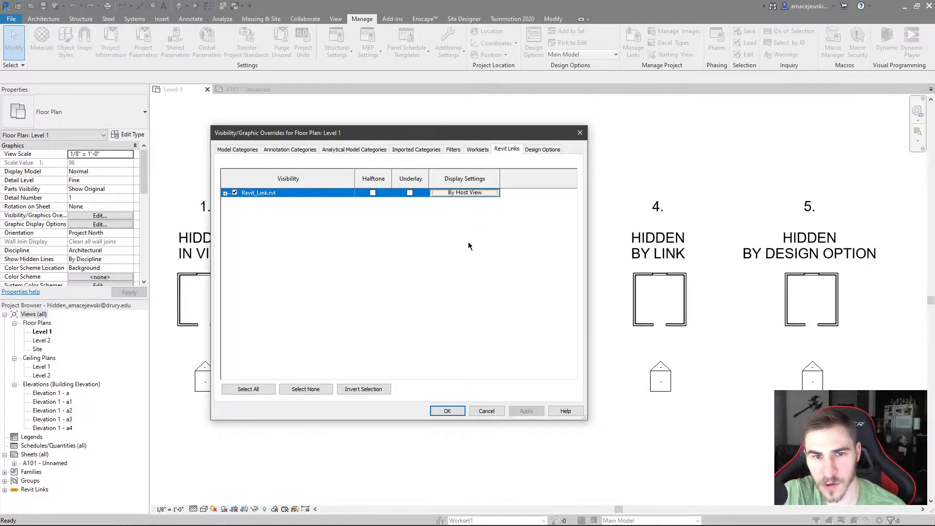
left_click_drag(391, 128, 302, 141)
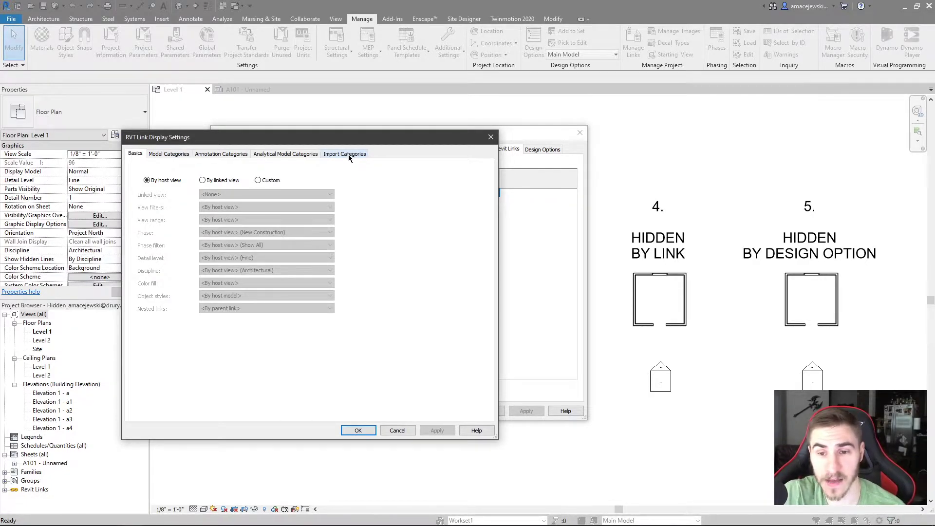
left_click_drag(365, 139, 331, 269)
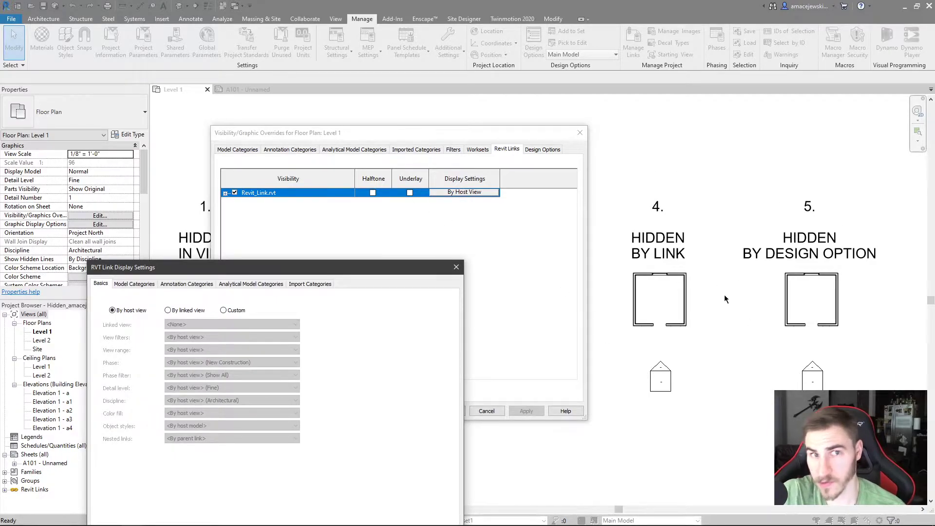
left_click_drag(356, 270, 397, 202)
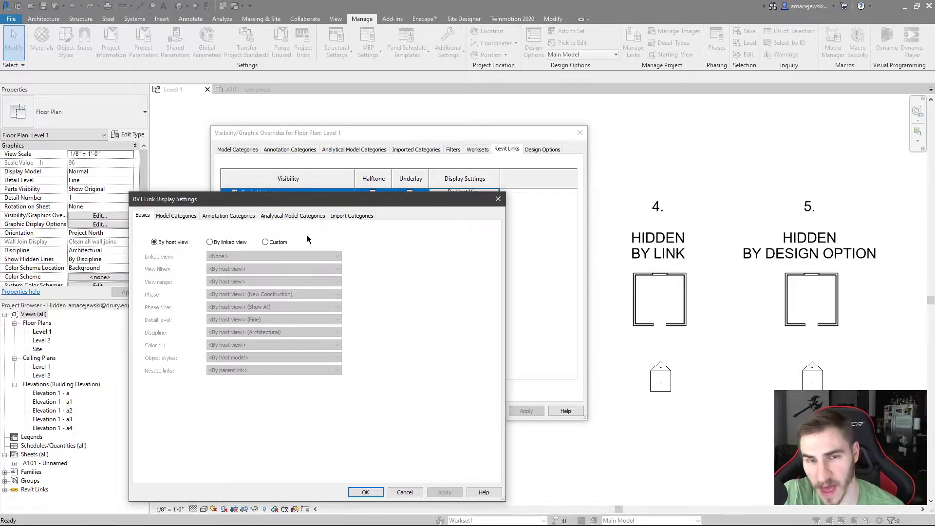
left_click(497, 198)
Check the Doors category's visibility in the host view's model categories against the linked room
left_click(237, 149)
scroll(268, 273, "down", 2)
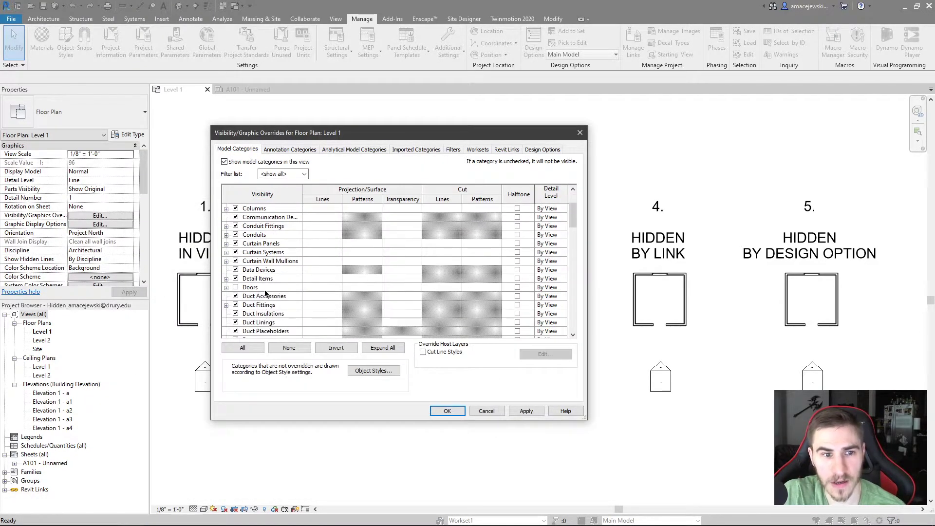
left_click(267, 287)
left_click_drag(433, 134, 399, 126)
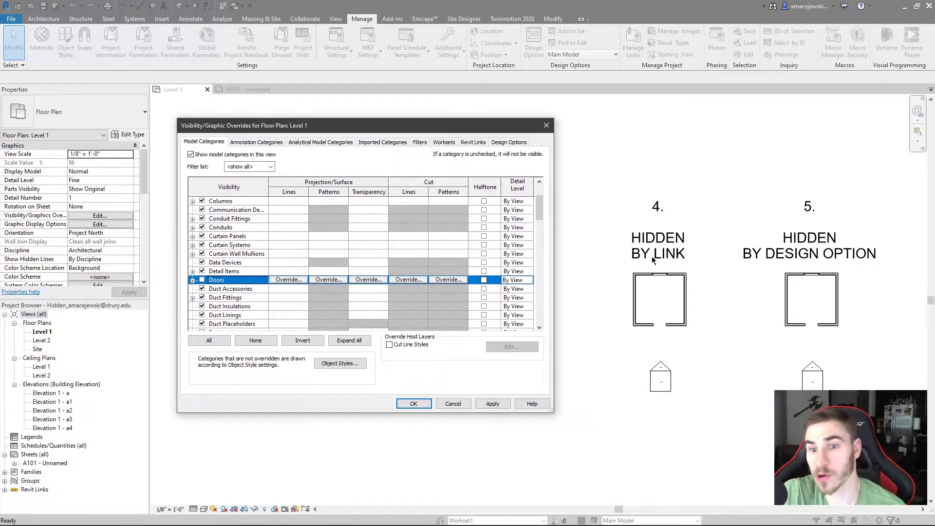
Set the basic display settings of Revit_Link.rvt to Custom
left_click(473, 142)
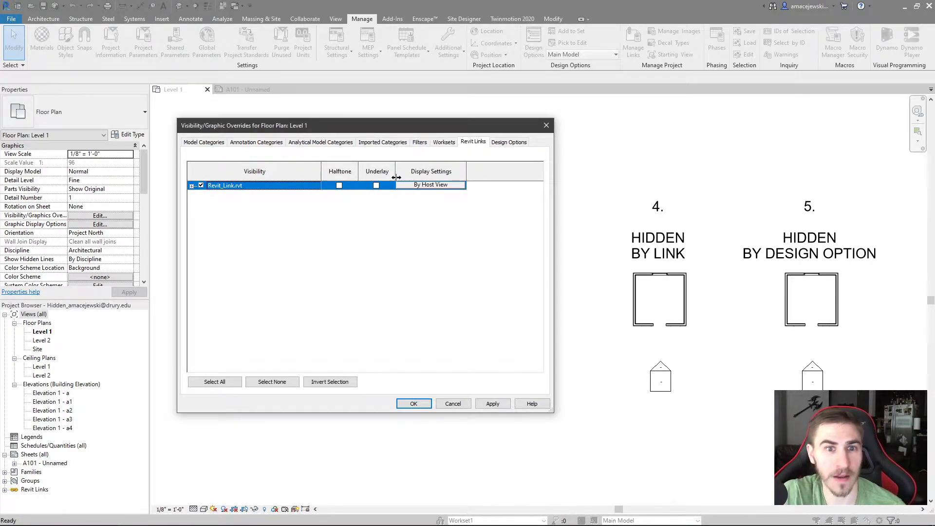
left_click(443, 188)
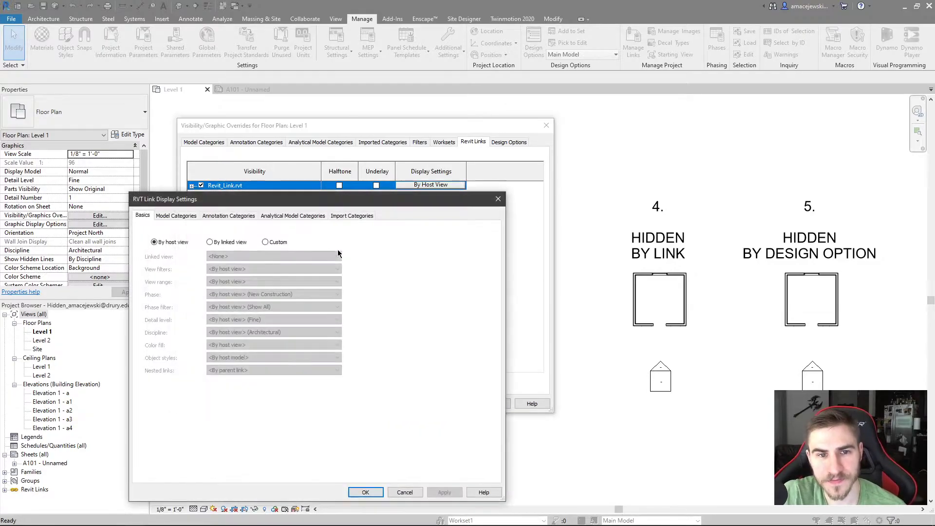
mouse_move(284, 200)
left_mouse_down()
mouse_move(298, 158)
mouse_move(303, 200)
left_mouse_up()
left_click_drag(430, 200, 436, 202)
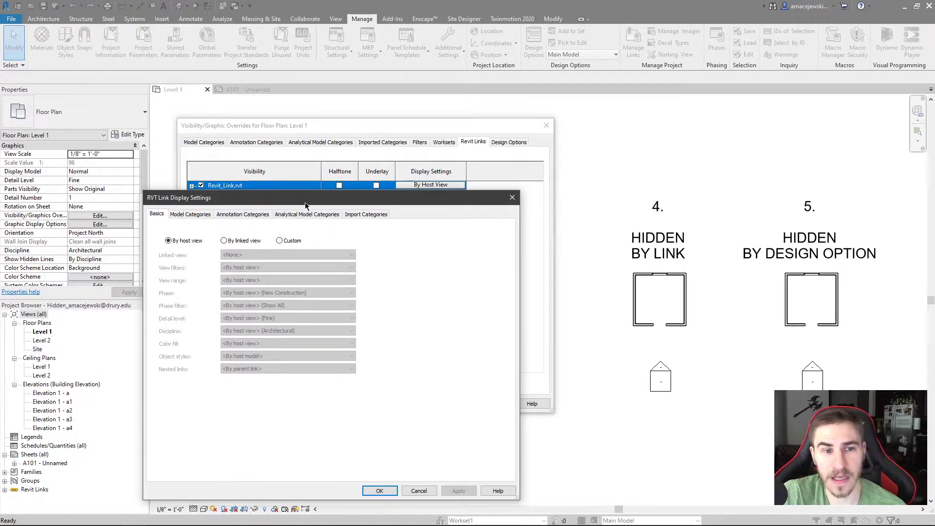
left_click_drag(305, 206, 308, 208)
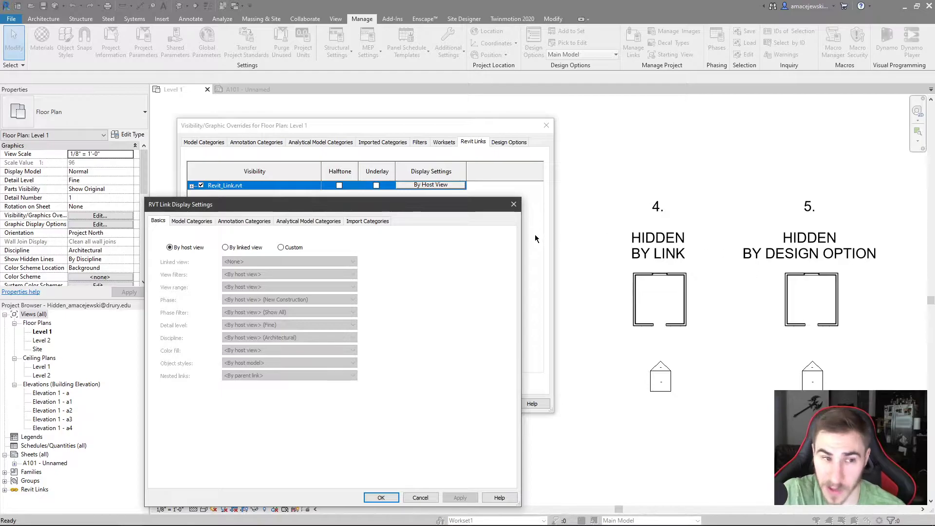
left_click(280, 247)
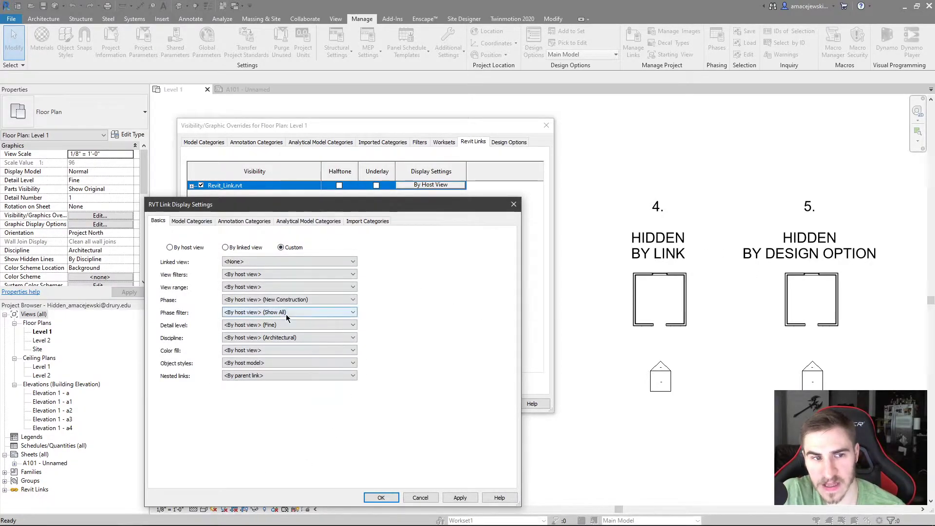
Set the link's model categories to Custom, turn off its Windows category, and apply the overrides to Level 1
left_click(194, 221)
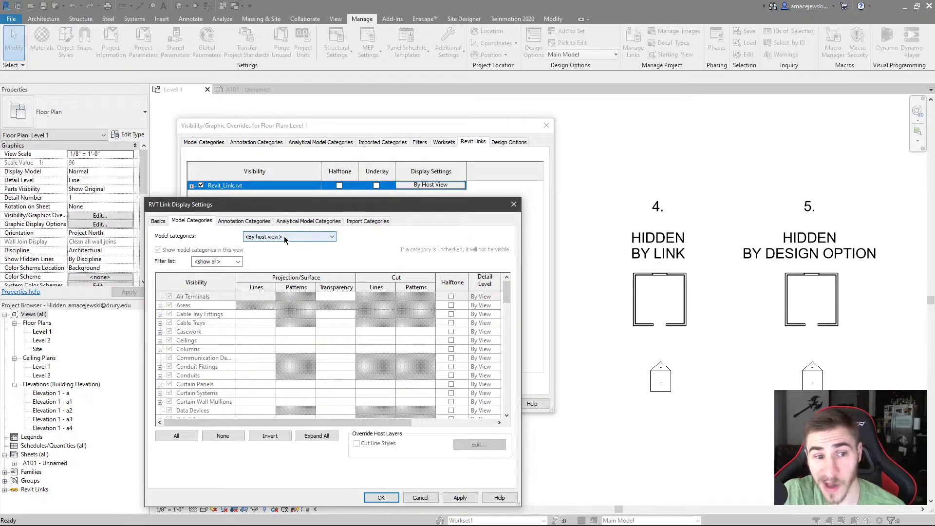
scroll(405, 337, "down", 2)
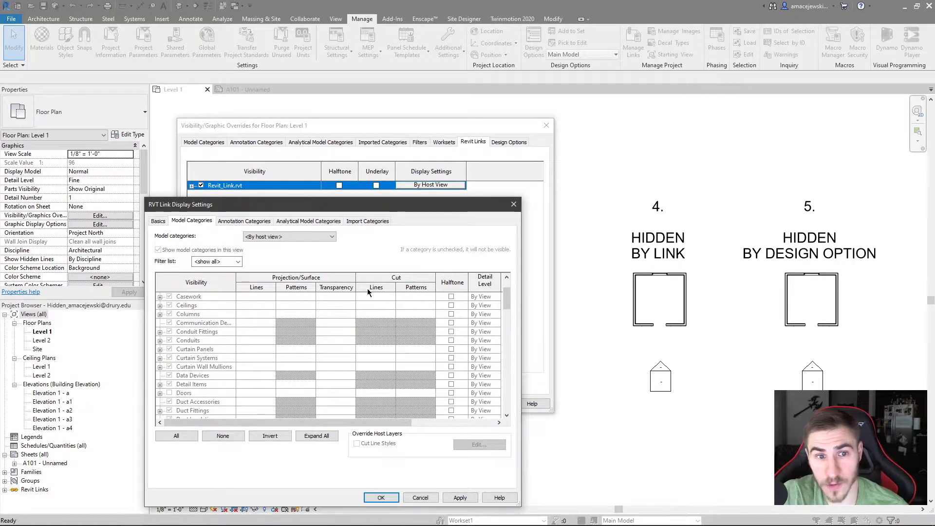
left_click(289, 236)
left_click(271, 252)
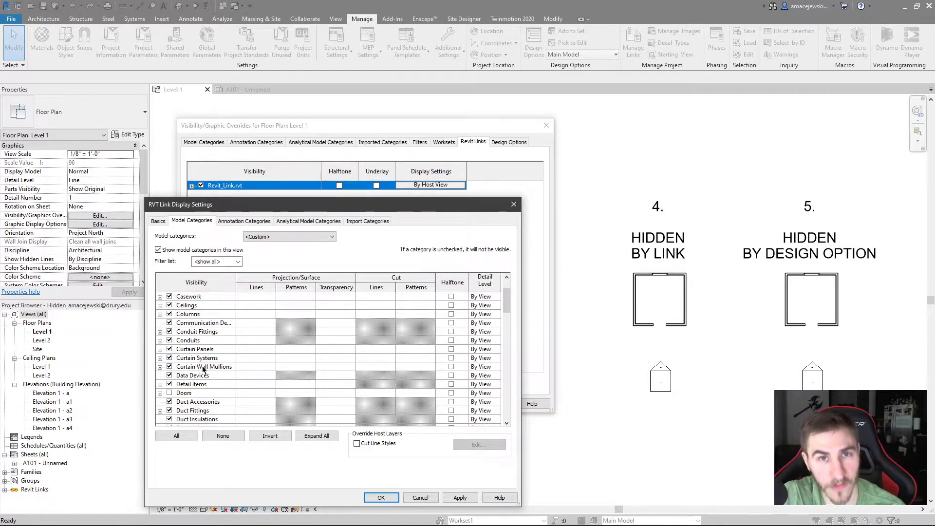
left_click_drag(503, 302, 513, 430)
left_click(170, 410)
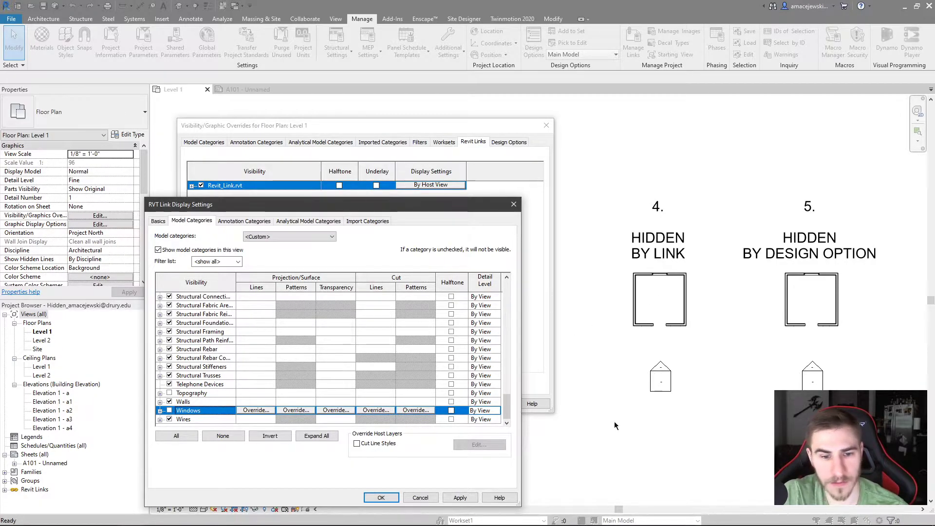
left_click(381, 498)
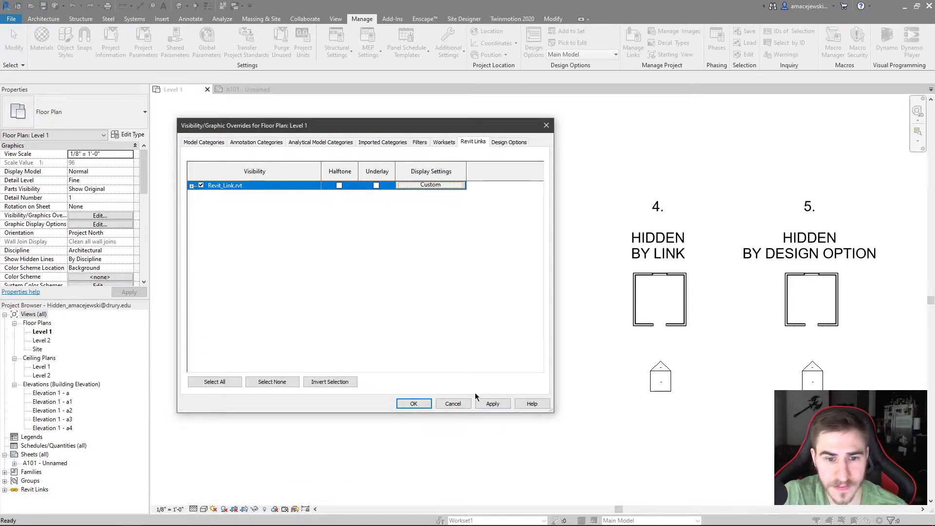
left_click(414, 403)
Examine the window opening in the linked fourth room and compare it with the neighbouring rooms
scroll(644, 244, "up", 5)
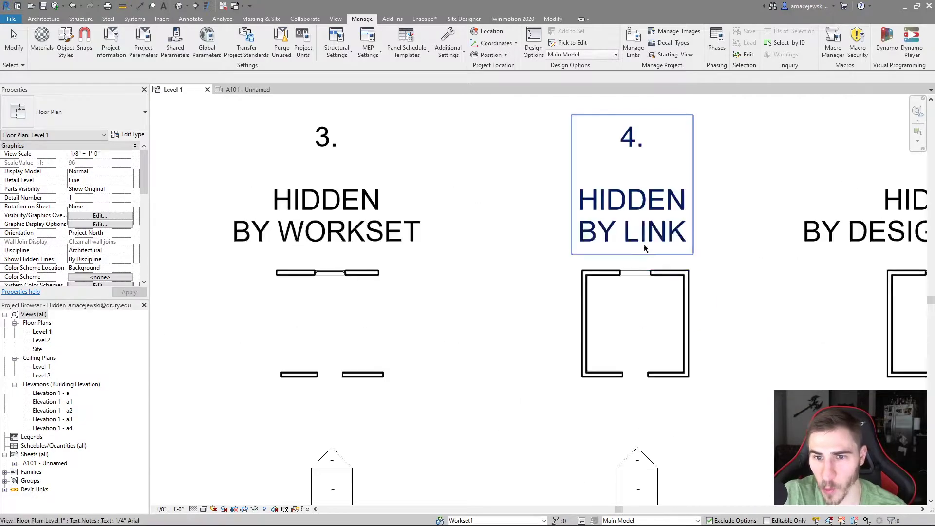
middle_click_drag(641, 313, 633, 262)
middle_click_drag(608, 230, 439, 225)
scroll(627, 278, "down", 4)
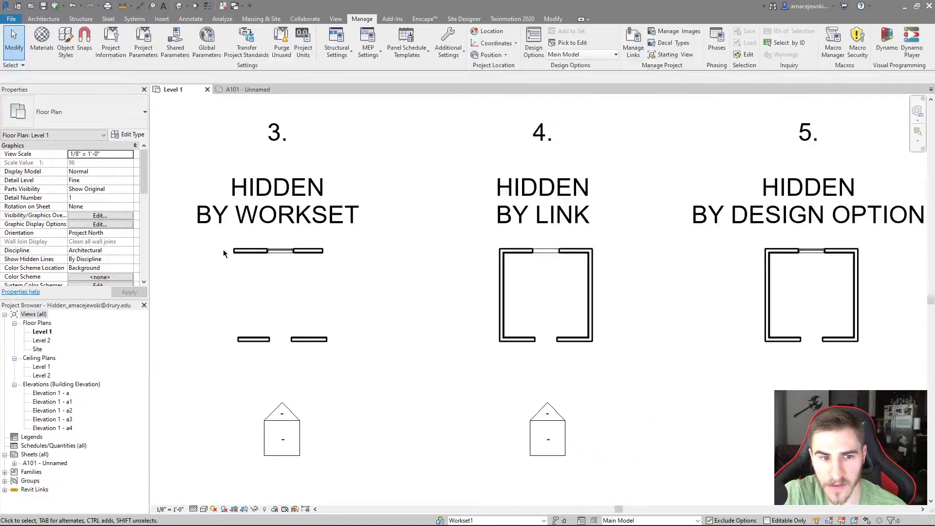
scroll(266, 258, "up", 3)
scroll(266, 258, "down", 1)
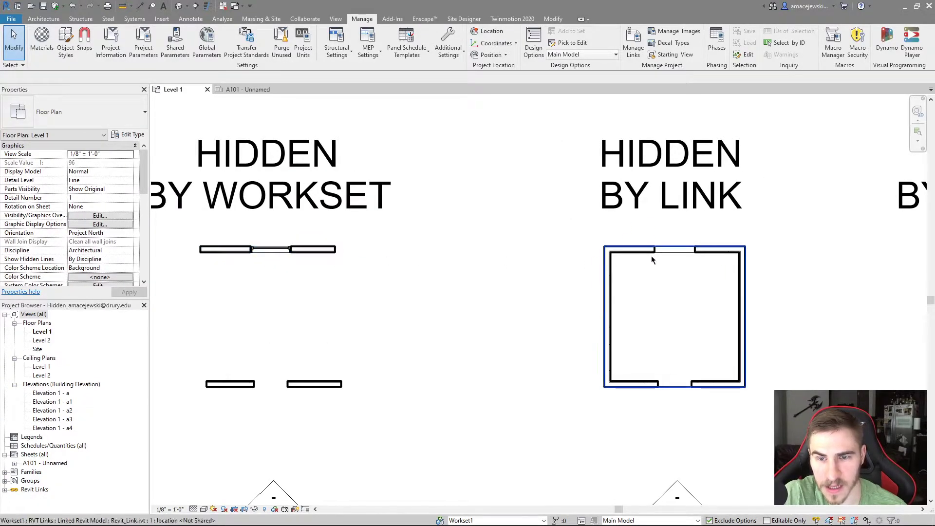
scroll(541, 311, "down", 2)
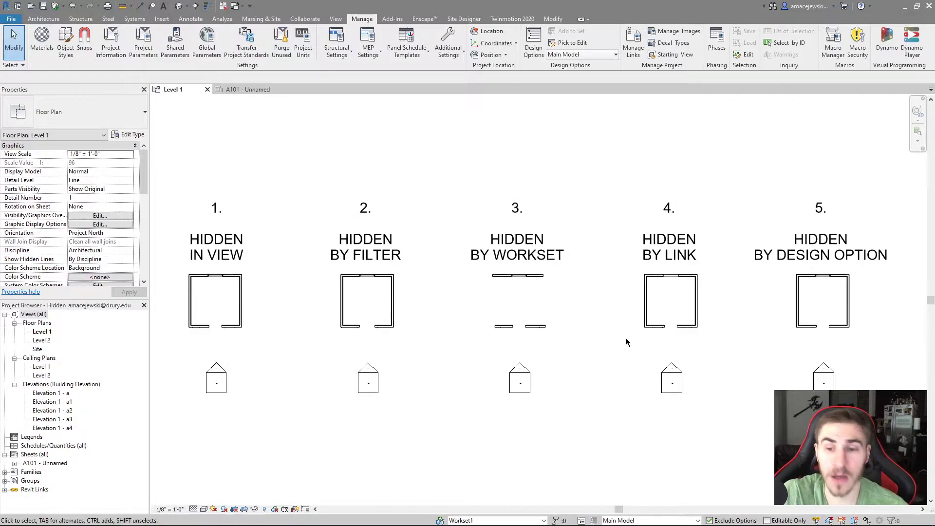
Reveal the plan's hidden elements to inspect the linked room's door and window, and exit the reveal mode
left_click(696, 300)
left_click(720, 307)
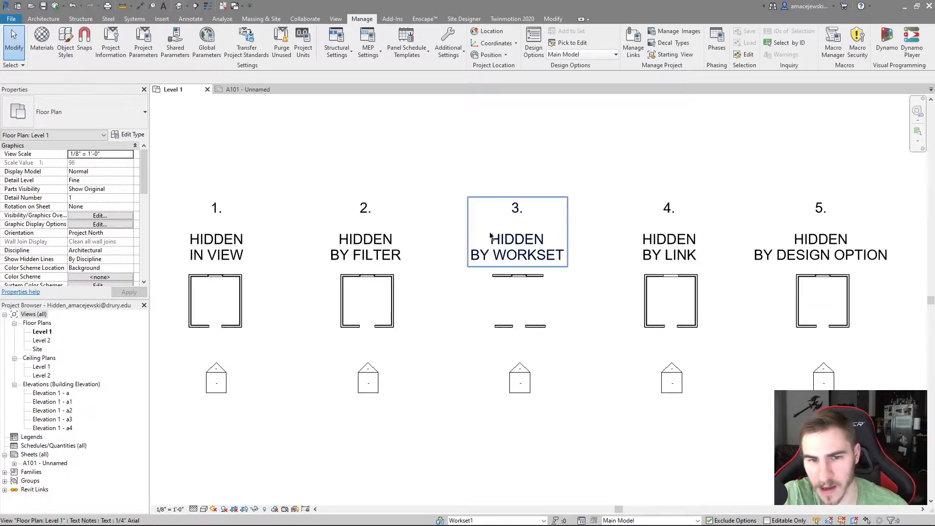
left_click(265, 508)
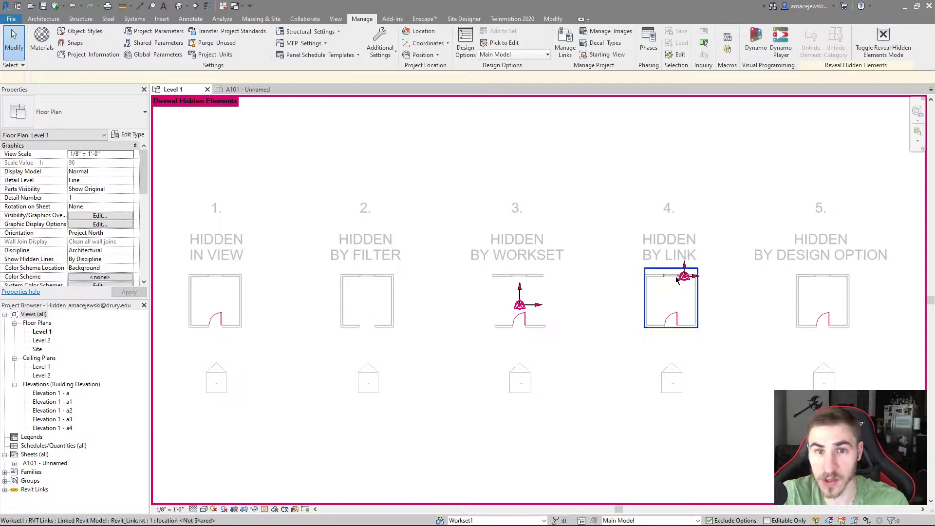
left_click(265, 508)
Turn on the Doors category in Level 1's model category overrides, check the Windows subcategories, and apply the changes
key("g")
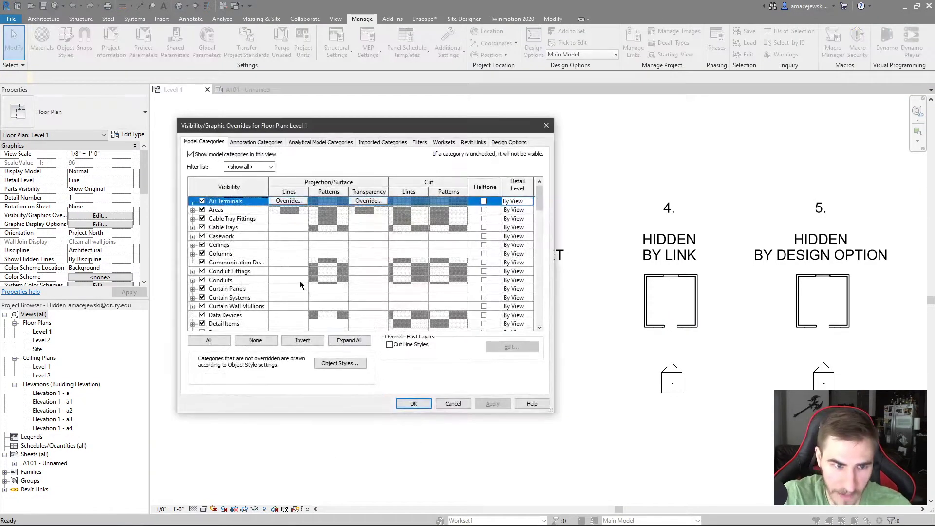
scroll(251, 265, "down", 2)
left_click(202, 306)
left_click_drag(539, 207, 536, 325)
left_click(212, 316)
left_click(192, 315)
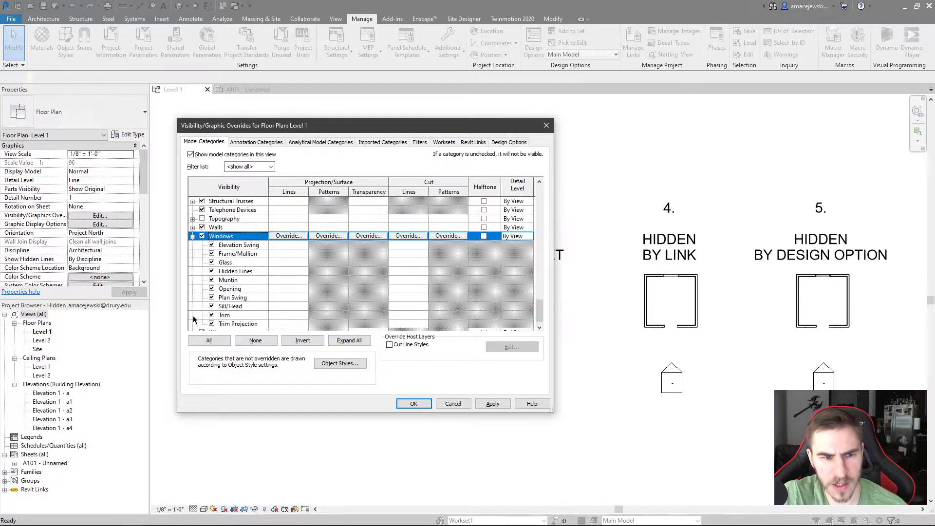
left_click(420, 403)
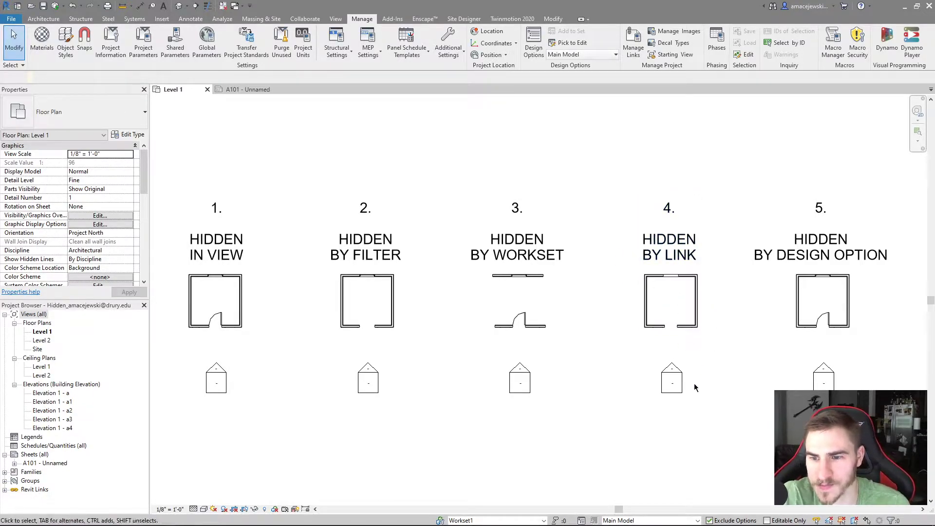
Turn on the Doors and Windows model categories in Revit_Link.rvt's custom display settings for Level 1 and apply them
key("v")
key("g")
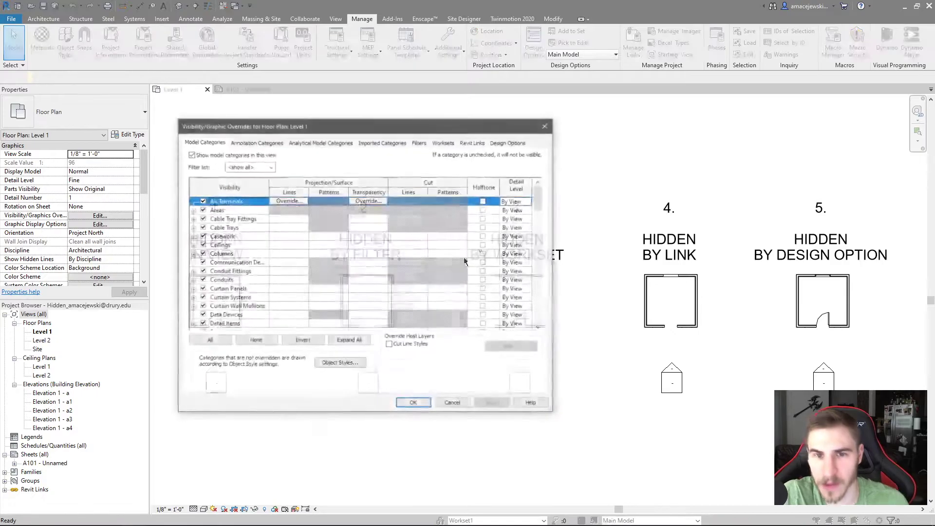
left_click(473, 141)
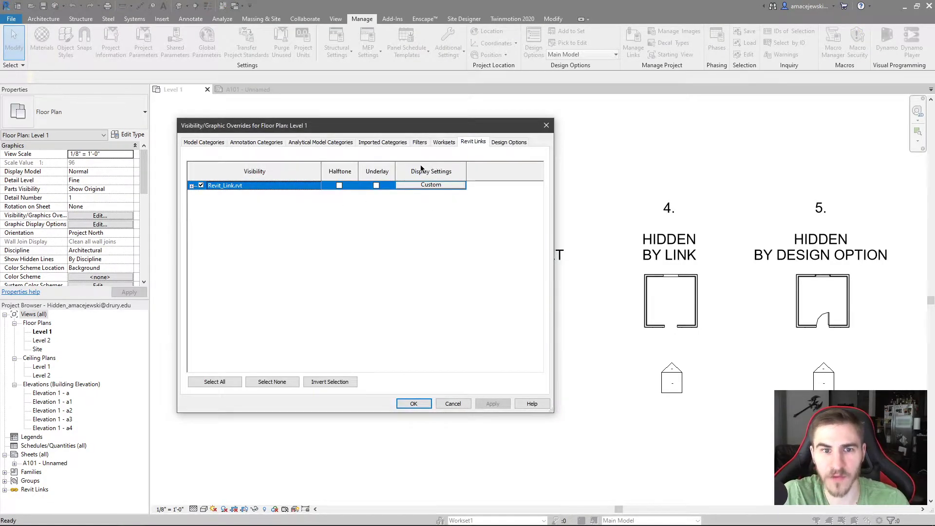
left_click(431, 184)
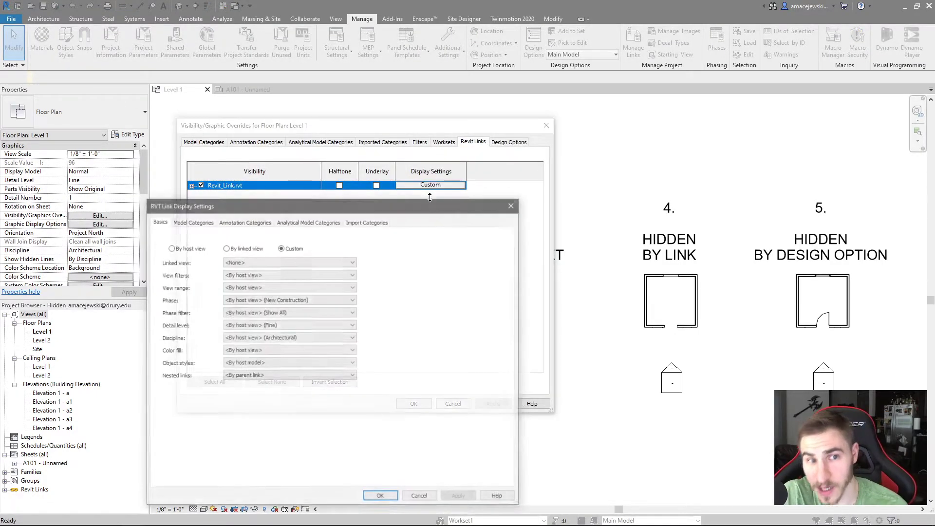
left_click(191, 221)
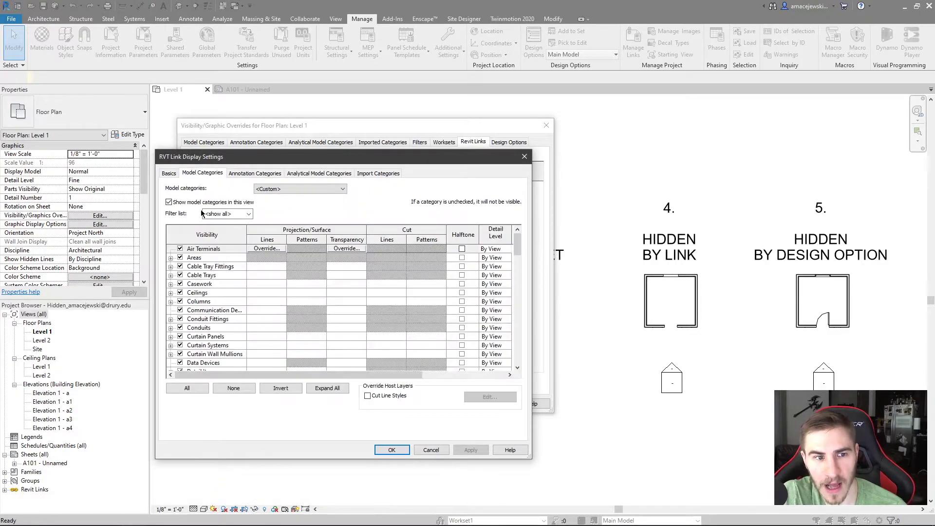
scroll(214, 293, "down", 4)
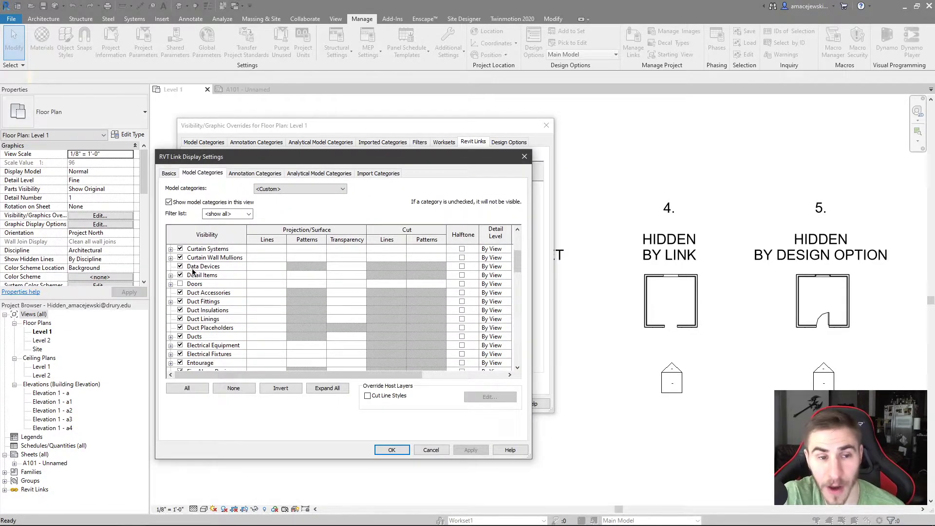
left_click(179, 283)
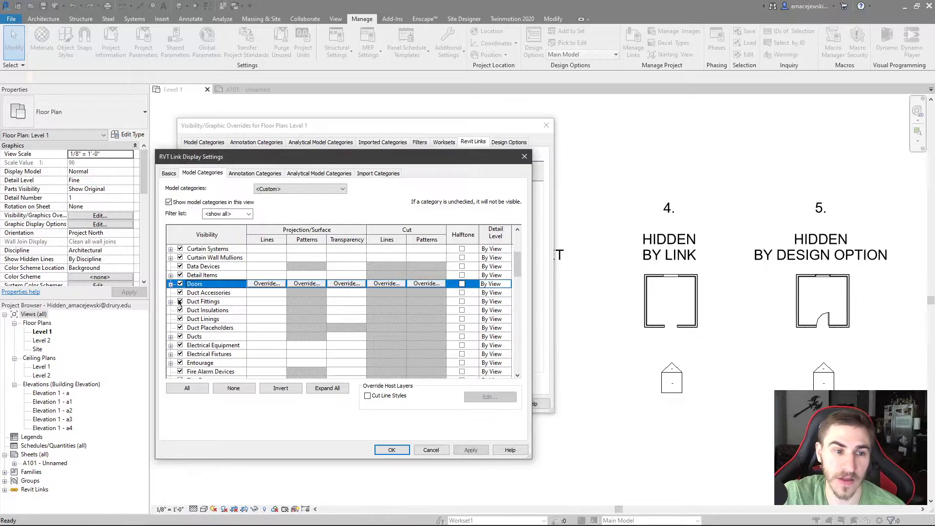
left_click_drag(518, 268, 518, 363)
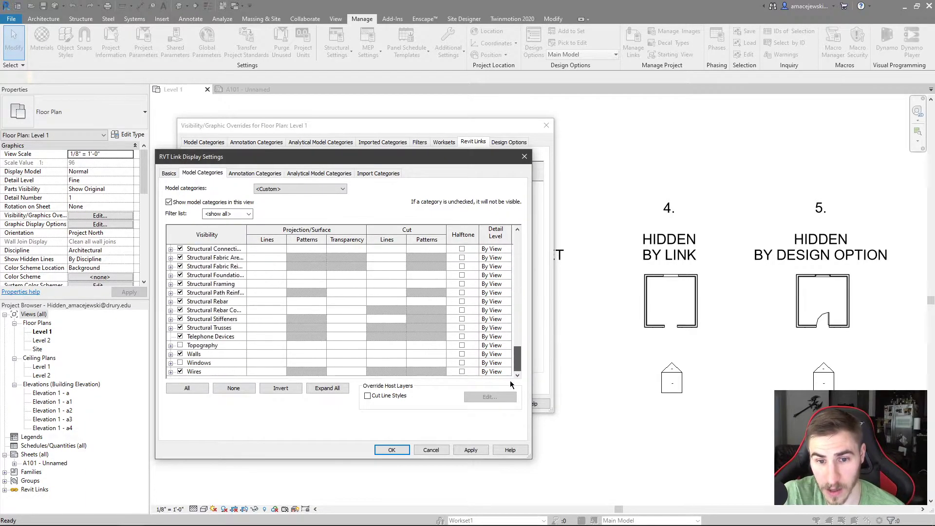
left_click(180, 363)
left_click(471, 449)
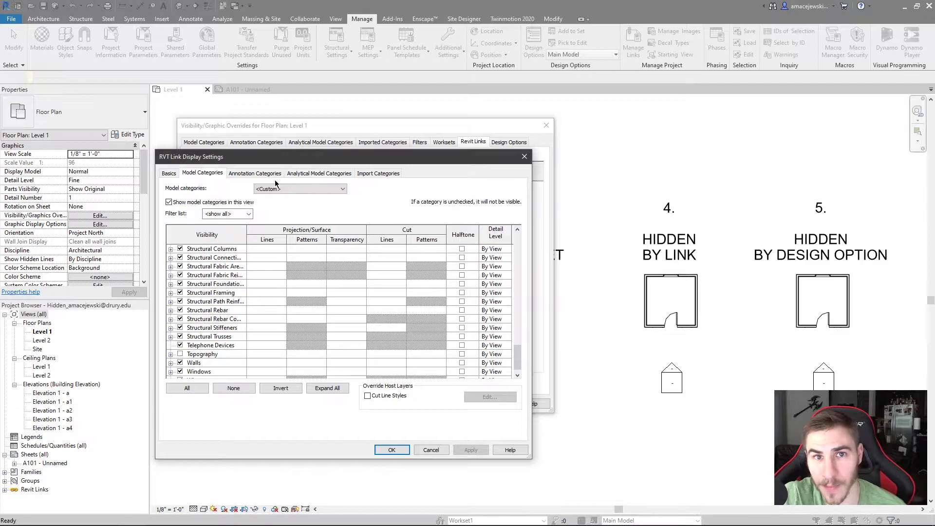
Set Revit_Link.rvt's display settings to By host view, accept removal of its custom settings, and apply the overrides to Level 1
left_click(171, 174)
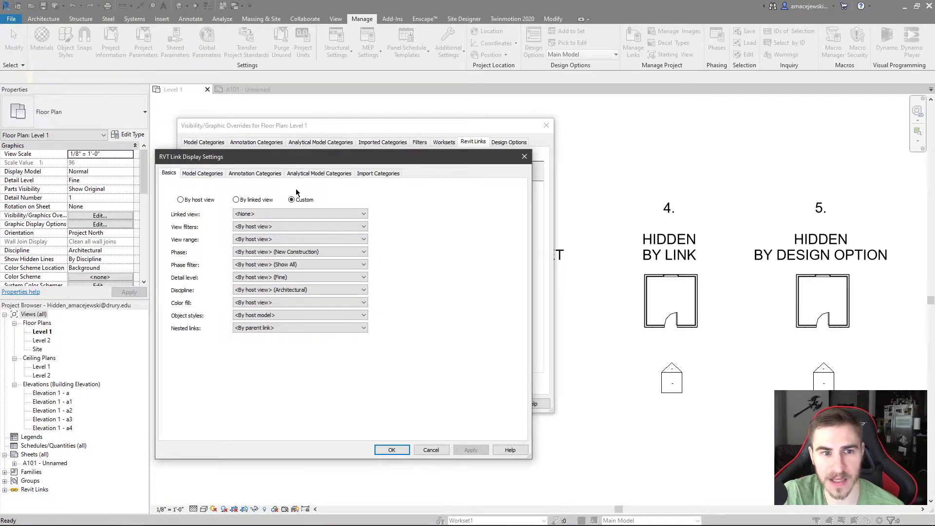
left_click(197, 201)
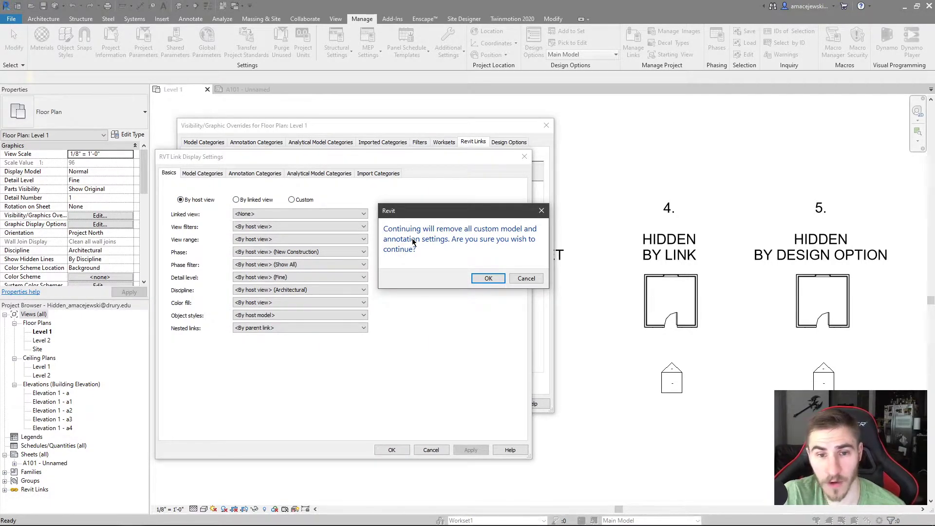
left_click(476, 278)
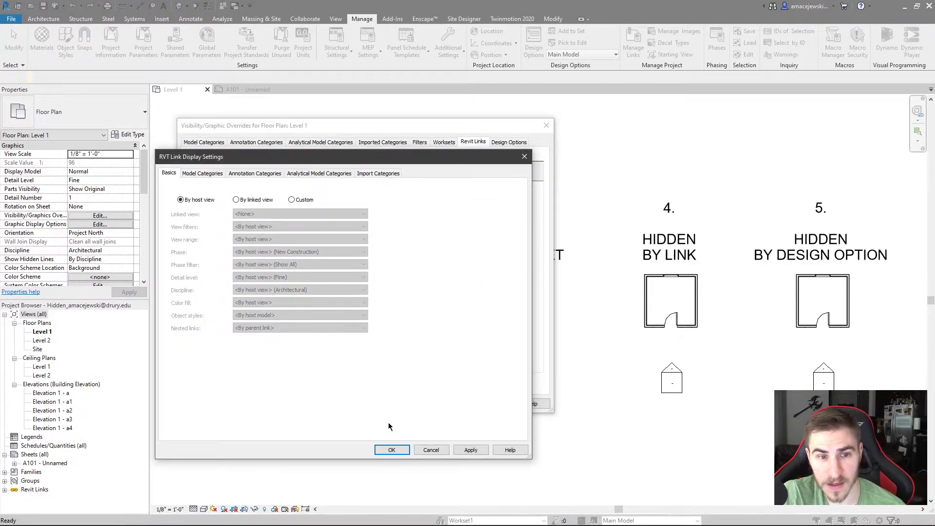
left_click(390, 448)
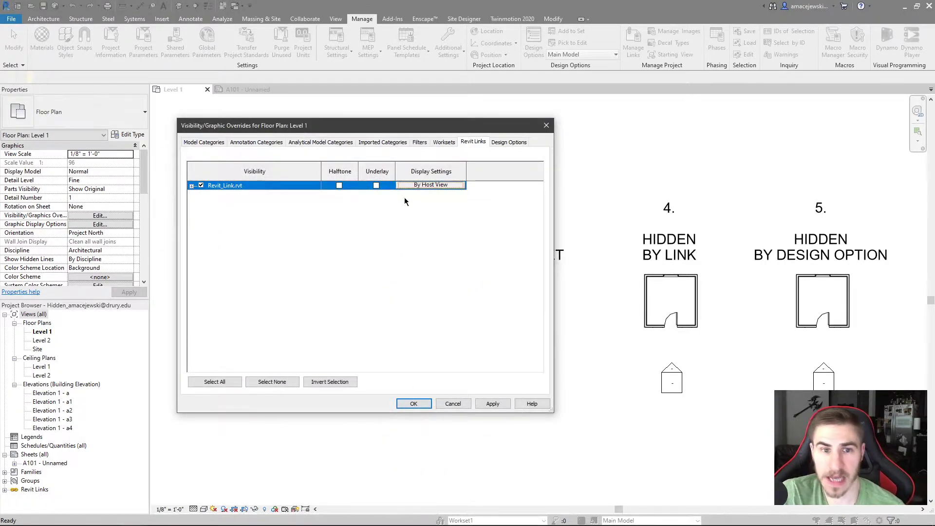
left_click(429, 400)
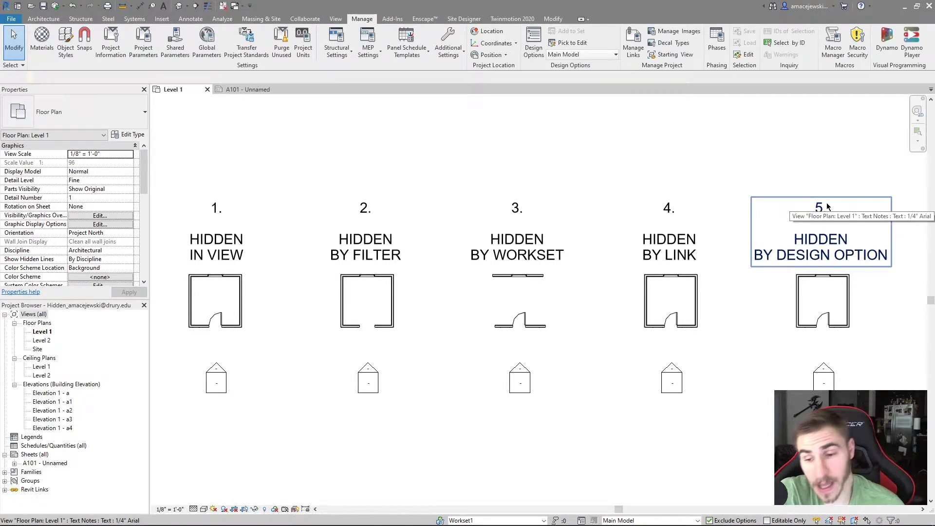
Review the Blank, Altered Walls and Boundary Walls options in the project's Plan Option design option set
left_click(533, 43)
left_click_drag(586, 209, 669, 269)
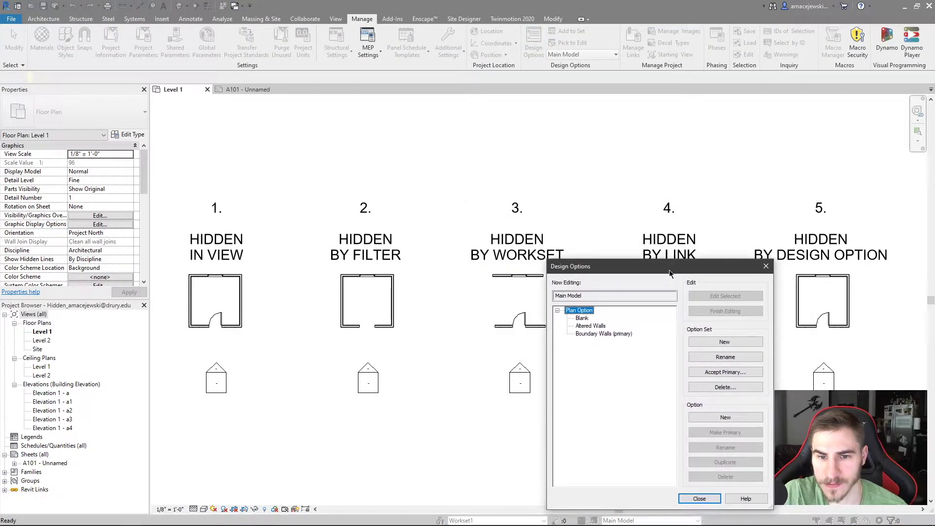
left_click(582, 318)
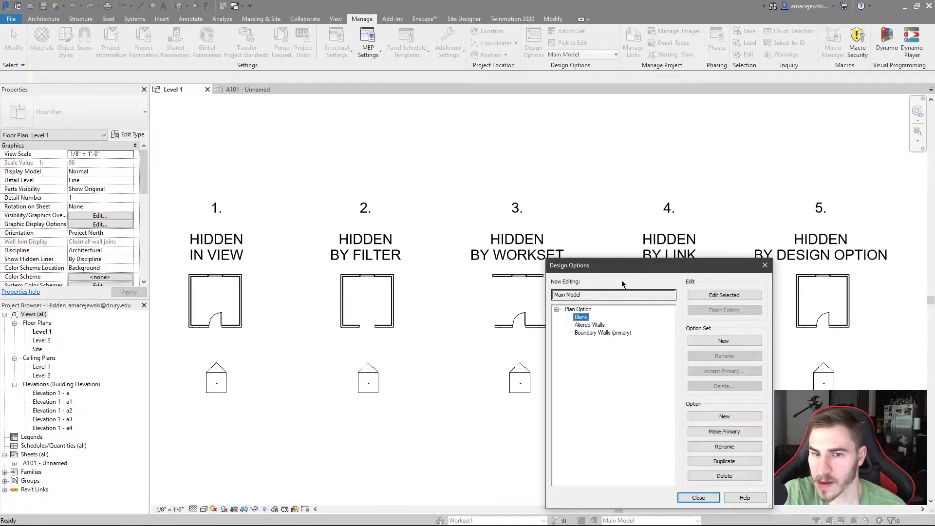
left_click(584, 326)
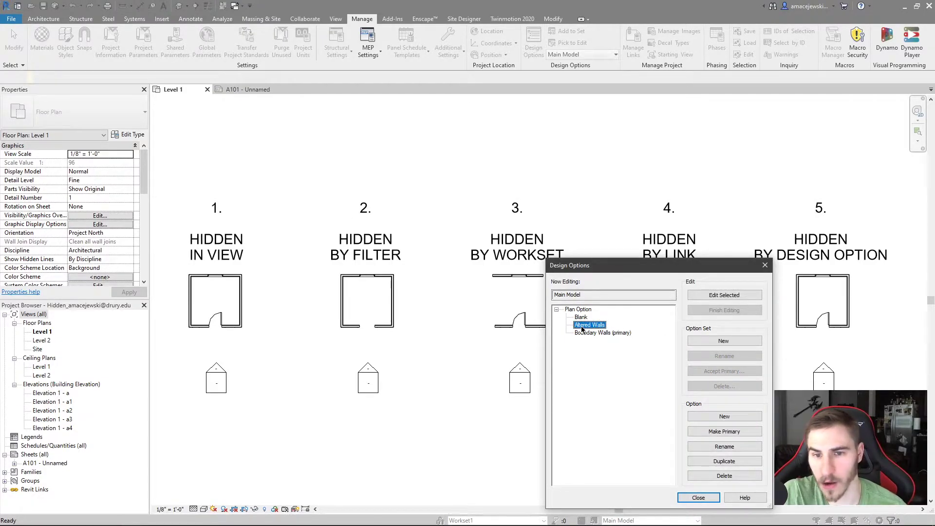
left_click(617, 333)
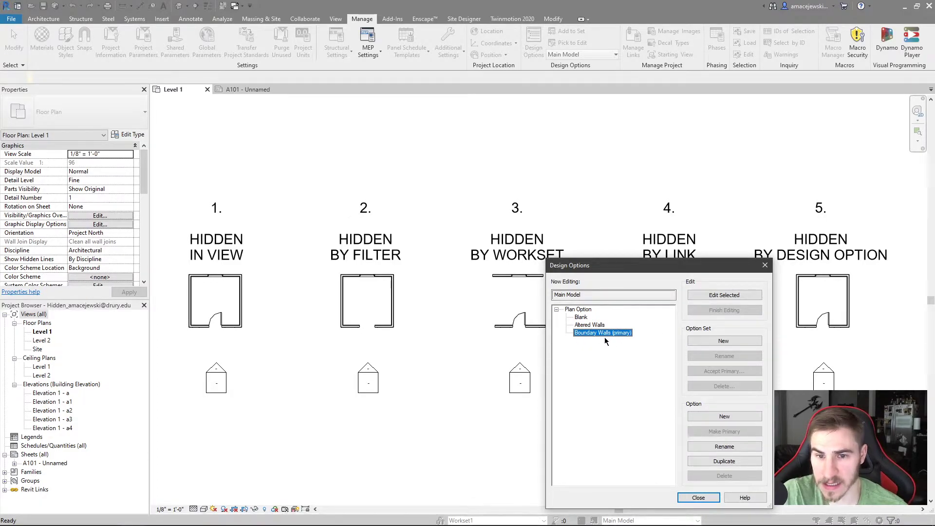
left_click(763, 265)
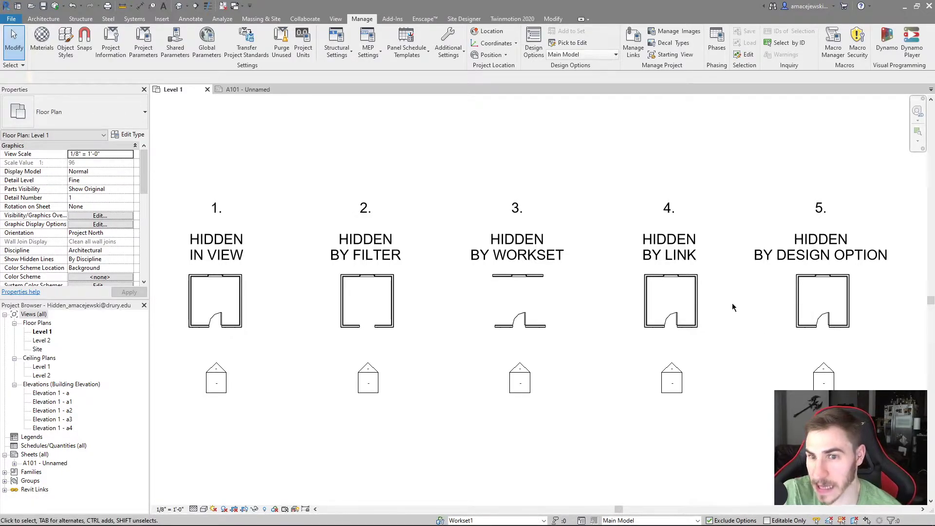
Turn off Exclude Options, select the fifth room's right wall, and inspect its Design Option property
left_click_drag(881, 296, 792, 334)
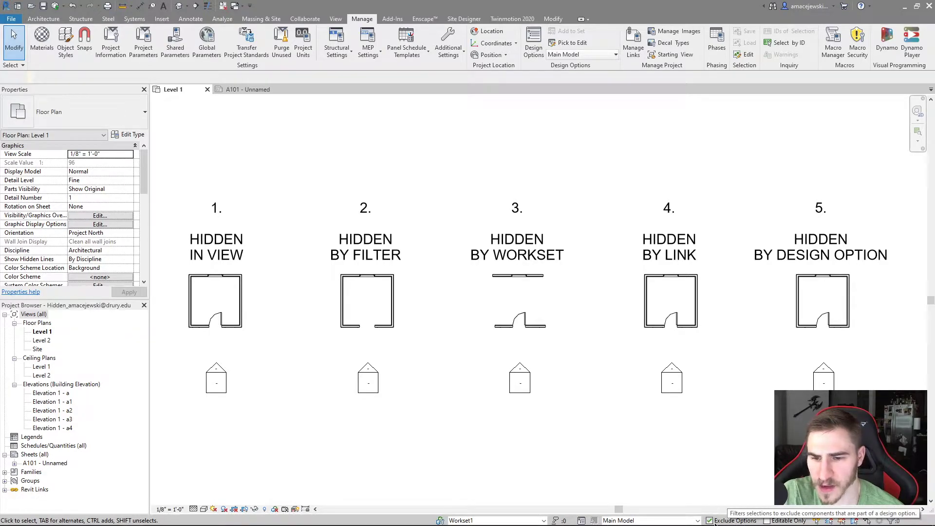
left_click(735, 520)
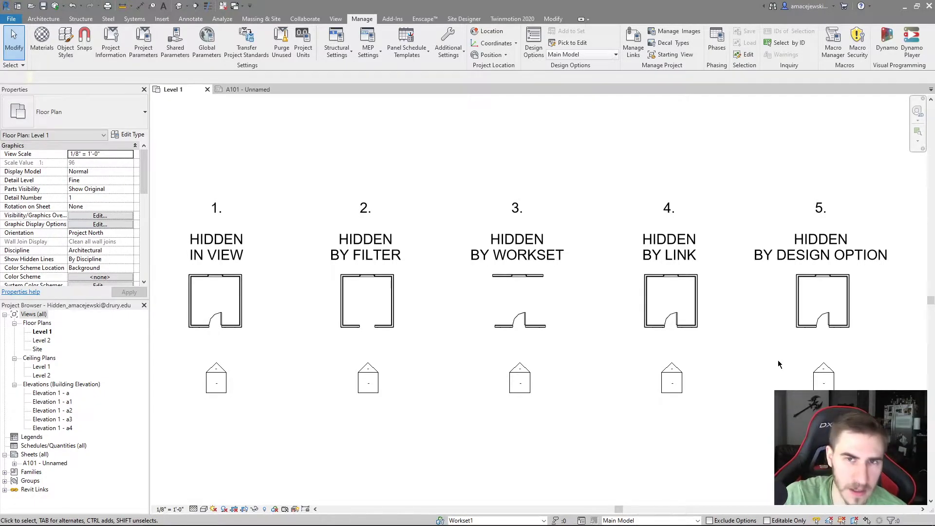
left_click(847, 297)
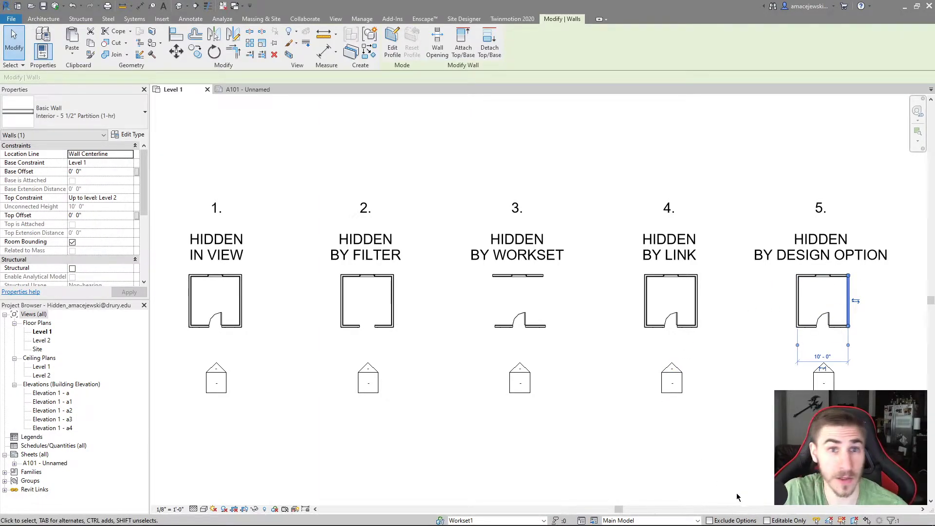
scroll(41, 192, "down", 3)
scroll(41, 193, "down", 5)
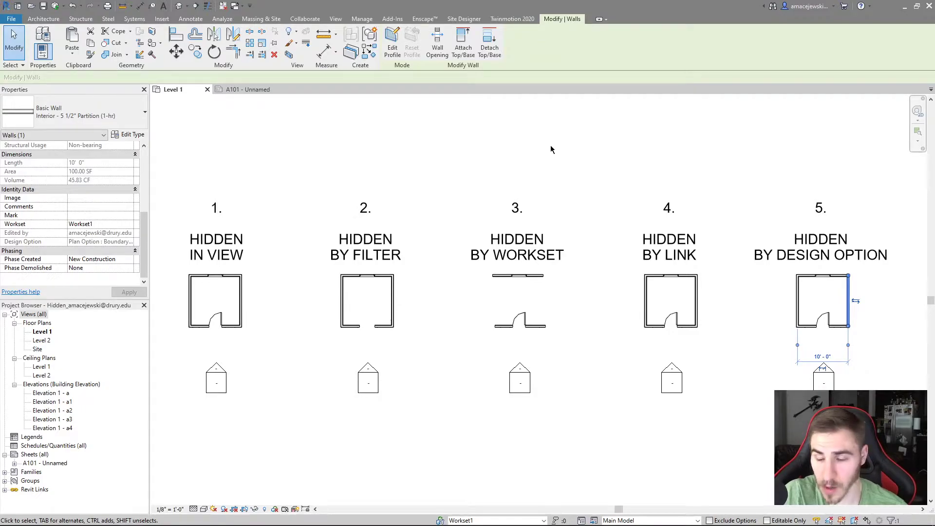
key("Escape")
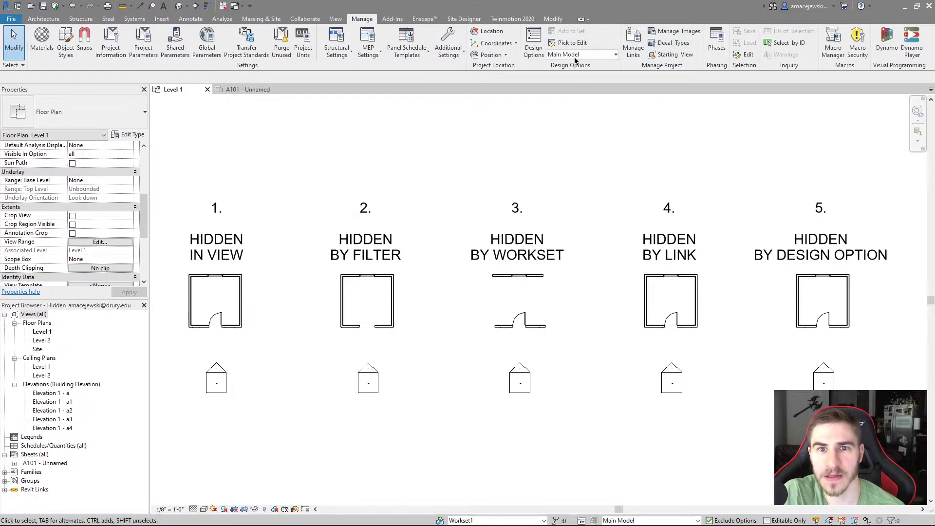
Make Boundary Walls (primary) the active design option and delete the fifth room's left wall
left_click(599, 57)
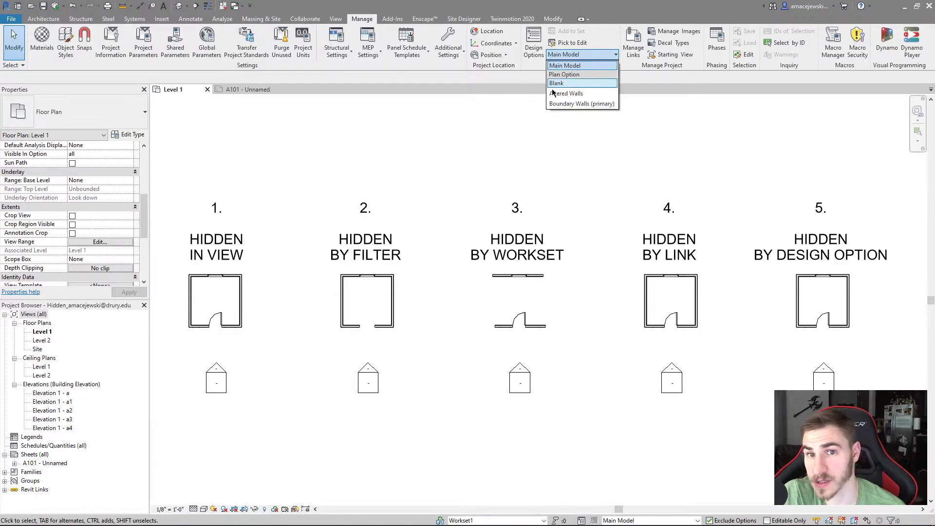
left_click(603, 103)
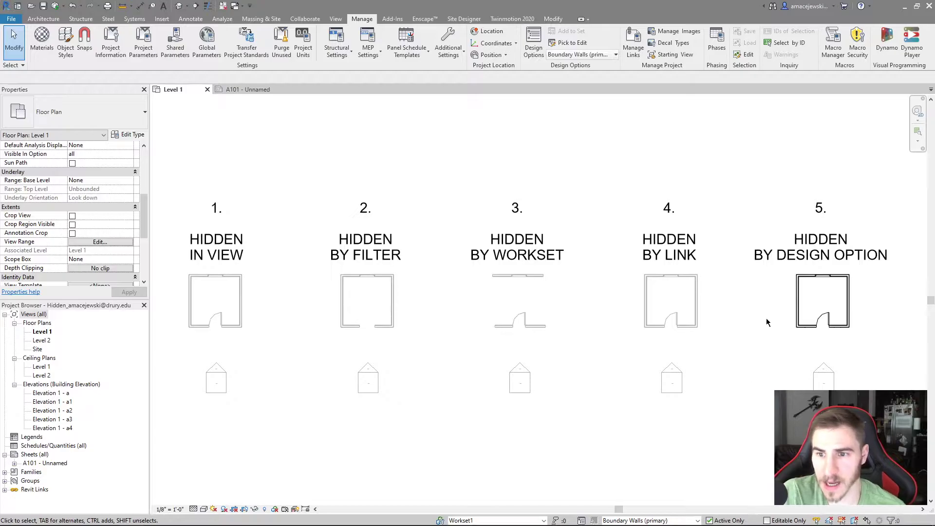
left_click(799, 291)
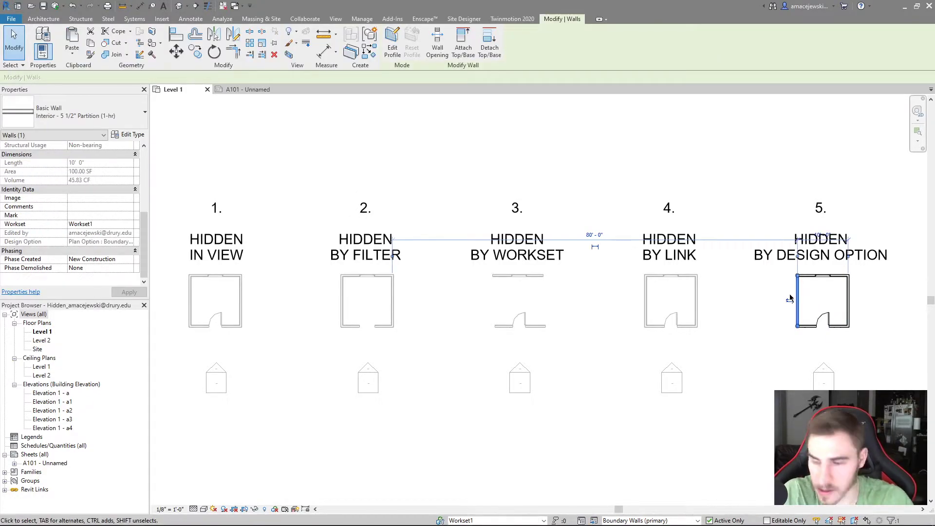
key("Delete")
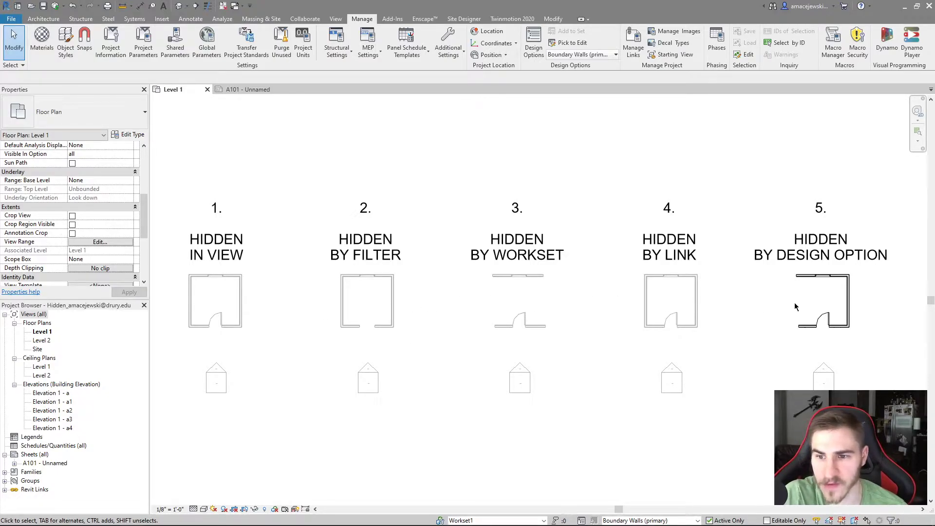
Switch the active design option to Main Model and back to Boundary Walls (primary)
left_click(679, 520)
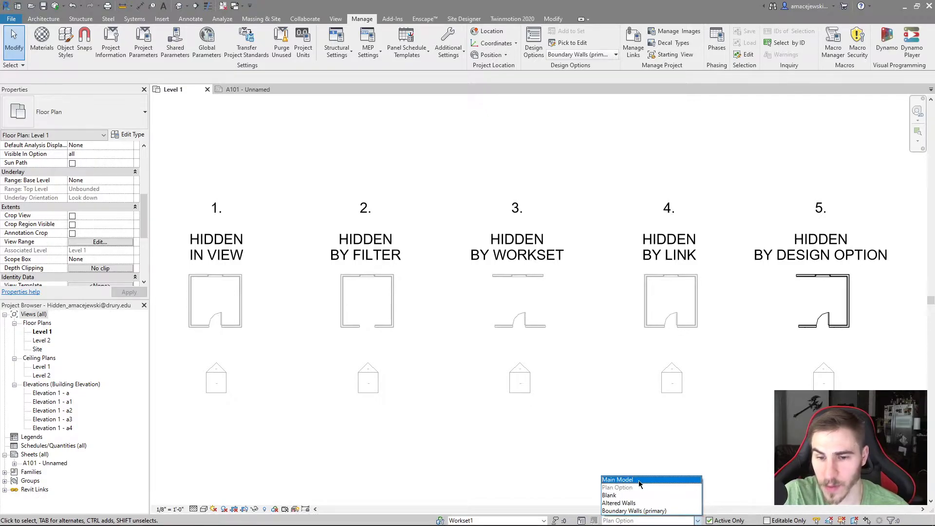
left_click(618, 496)
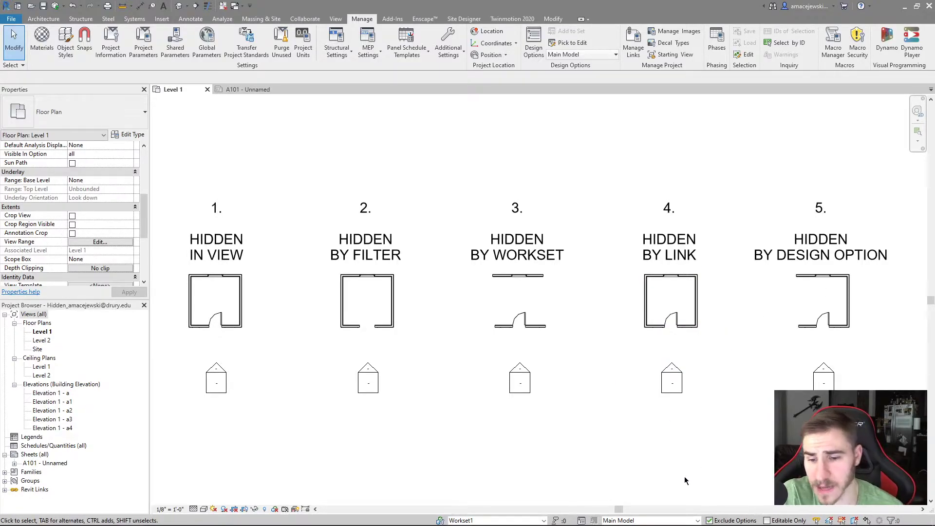
left_click(697, 521)
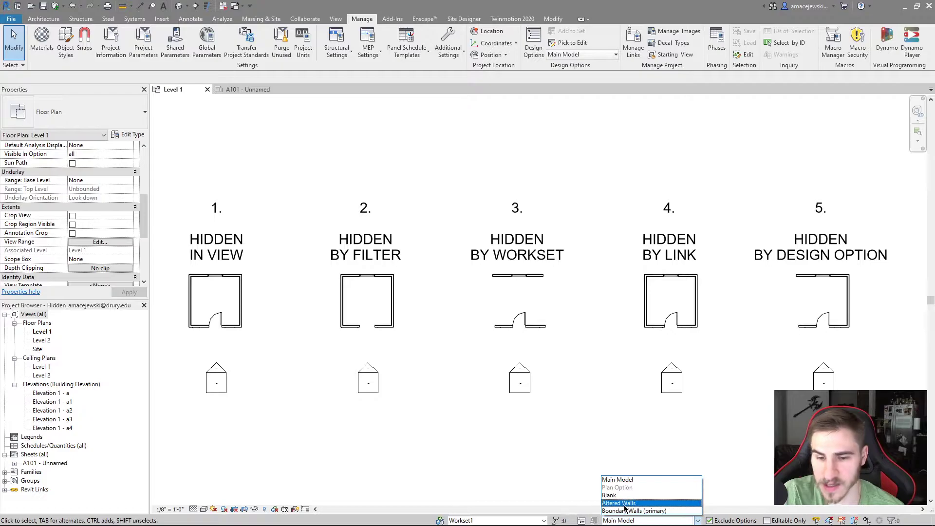
left_click(648, 511)
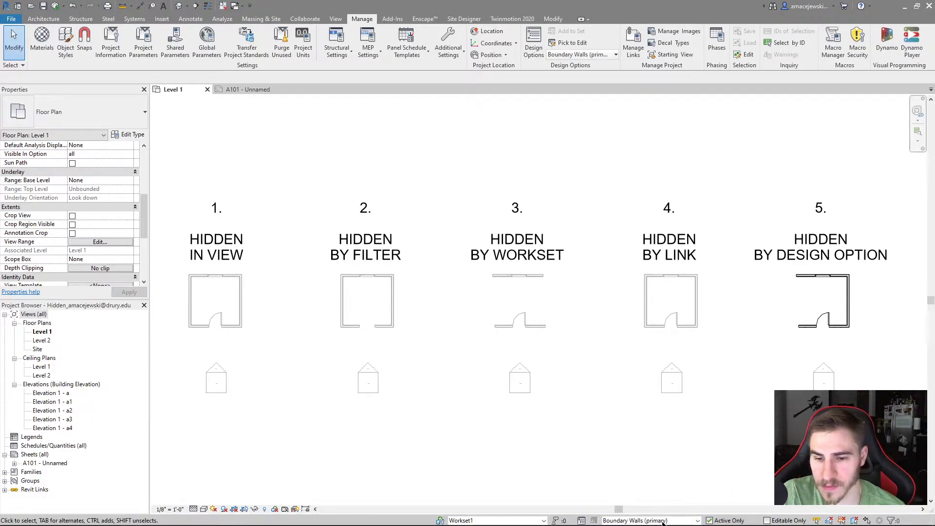
left_click(687, 519)
left_click(681, 510)
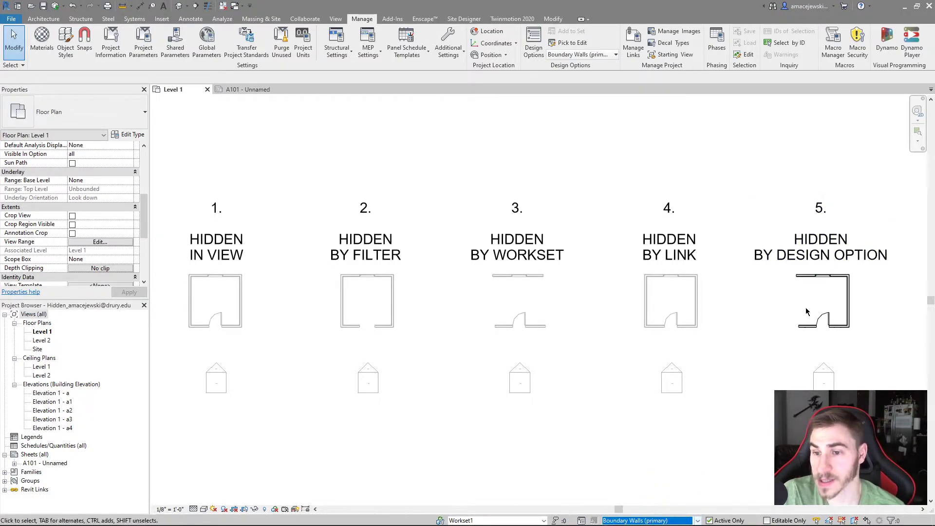
Switch the active design option to Altered Walls and back to Main Model
left_click(688, 521)
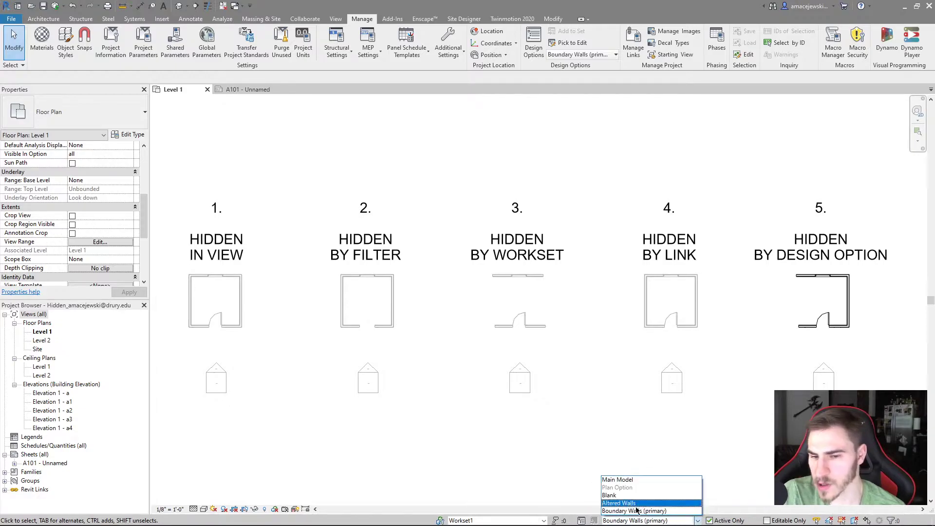
left_click(717, 501)
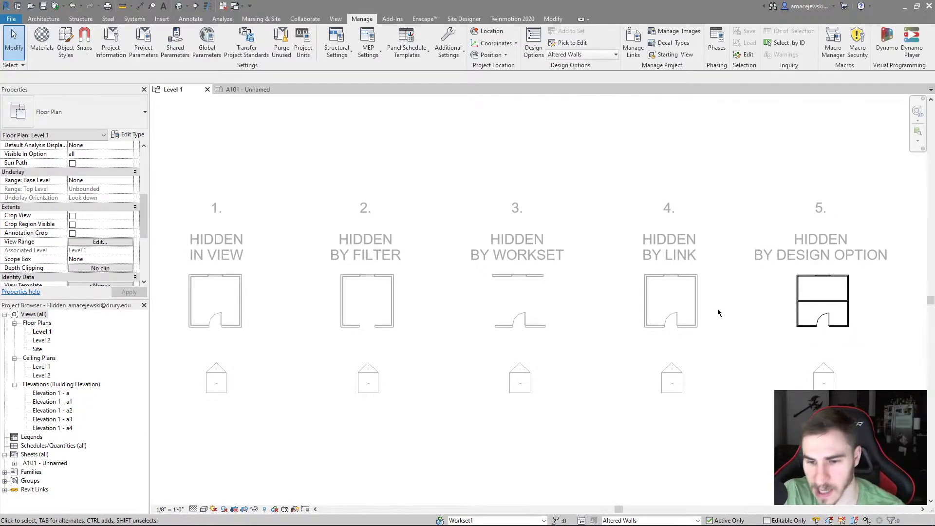
left_click(697, 520)
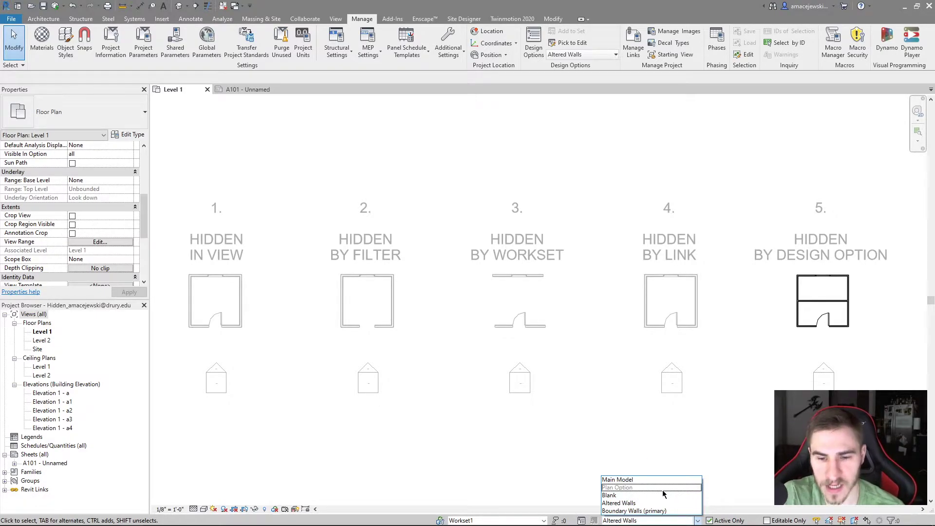
left_click(623, 479)
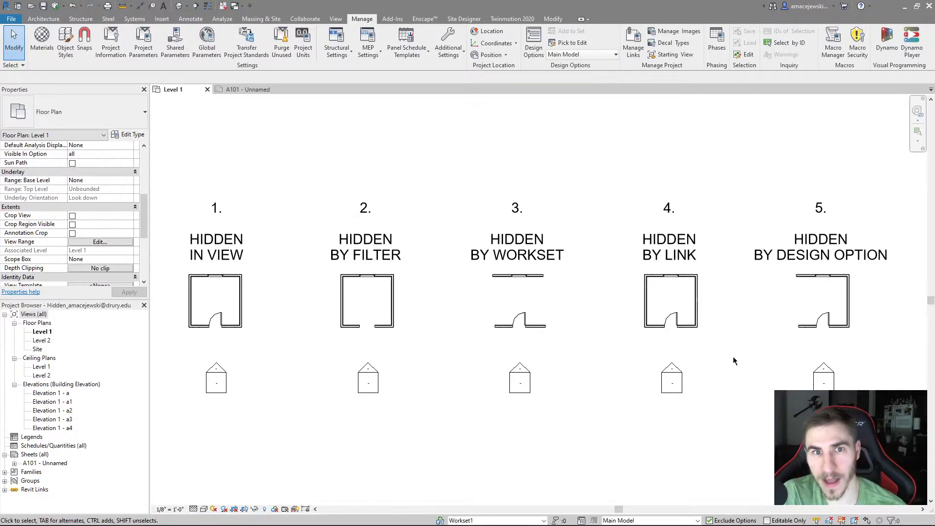
left_click(697, 520)
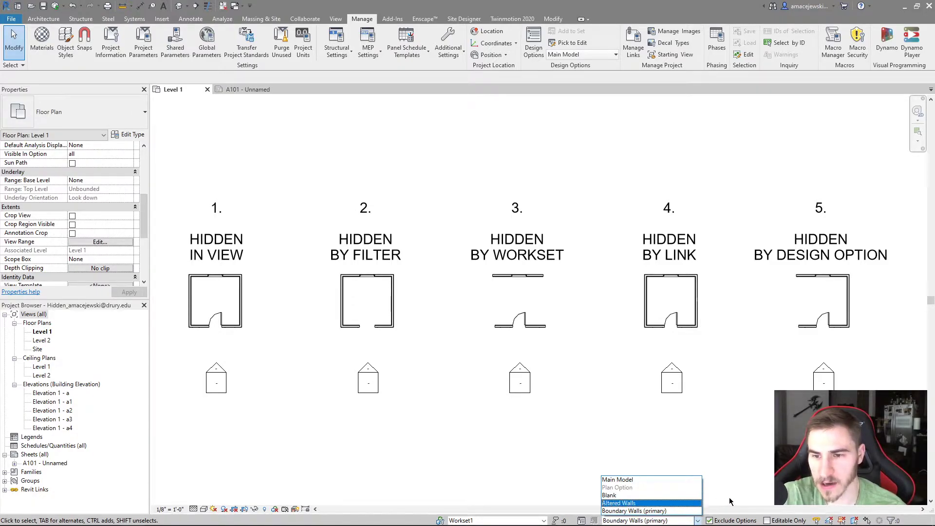
left_click(865, 350)
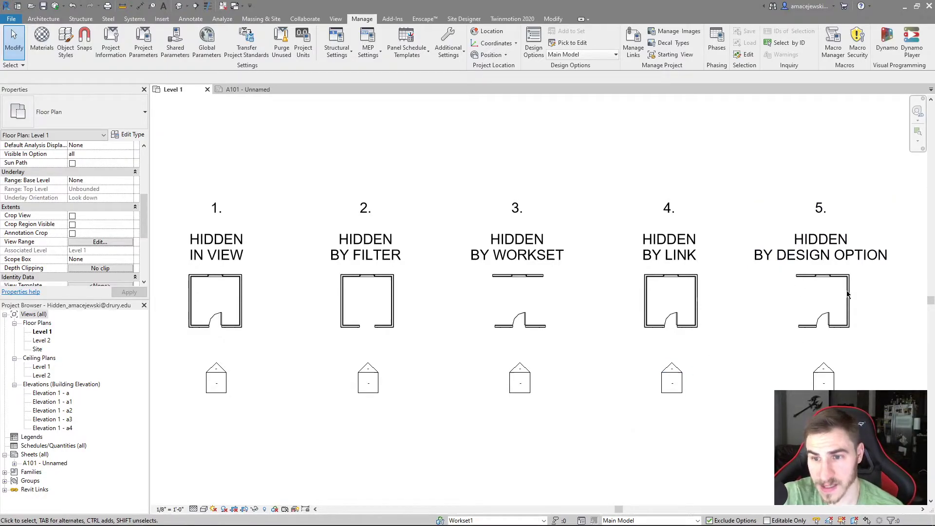
Make Blank the primary option of the Plan Option design option set
left_click(533, 51)
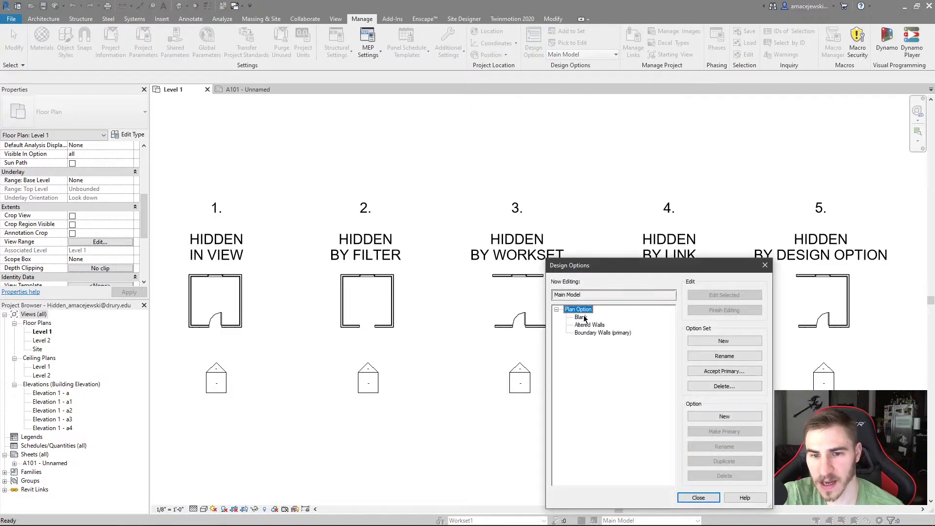
left_click(587, 318)
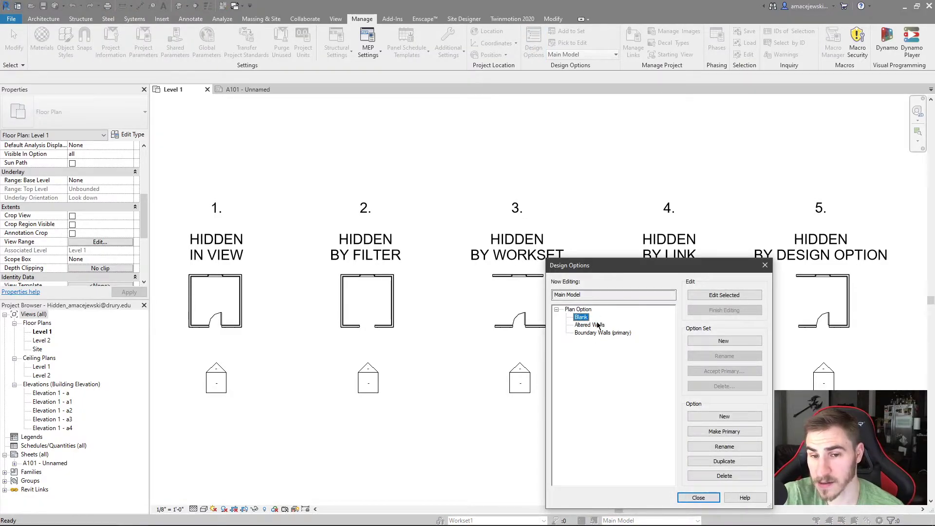
left_click(715, 432)
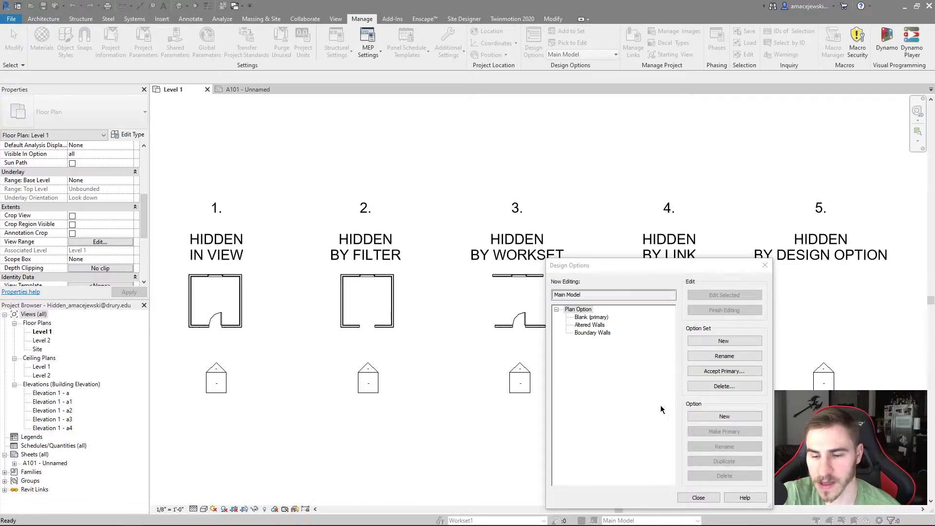
left_click(698, 497)
left_click_drag(886, 276, 770, 338)
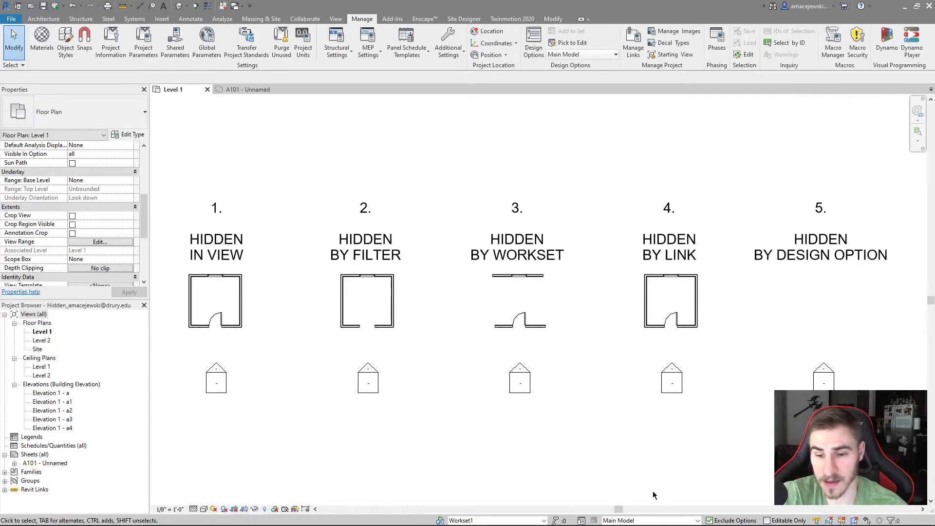
Cycle the active design option through Altered Walls and Boundary Walls twice, returning to Main Model each time, to compare the fifth room
left_click(684, 521)
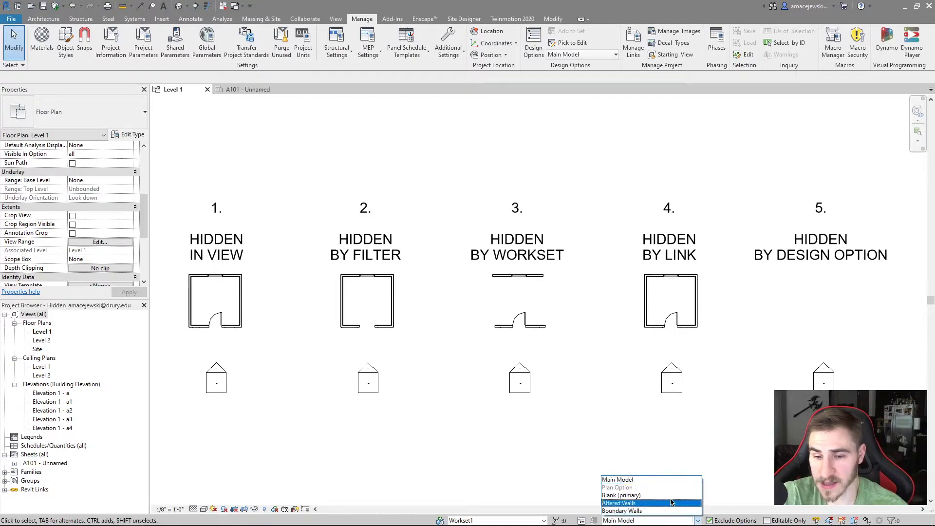
left_click(628, 503)
left_click(639, 520)
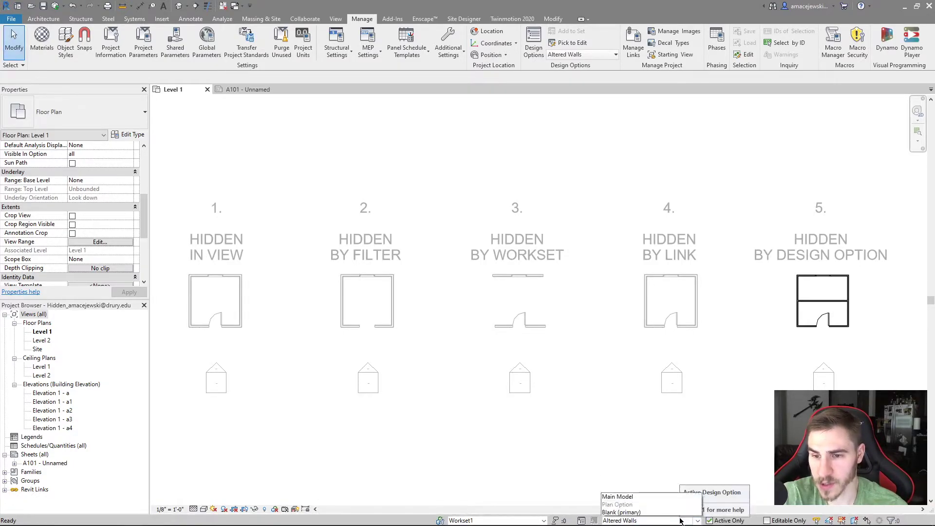
left_click(638, 511)
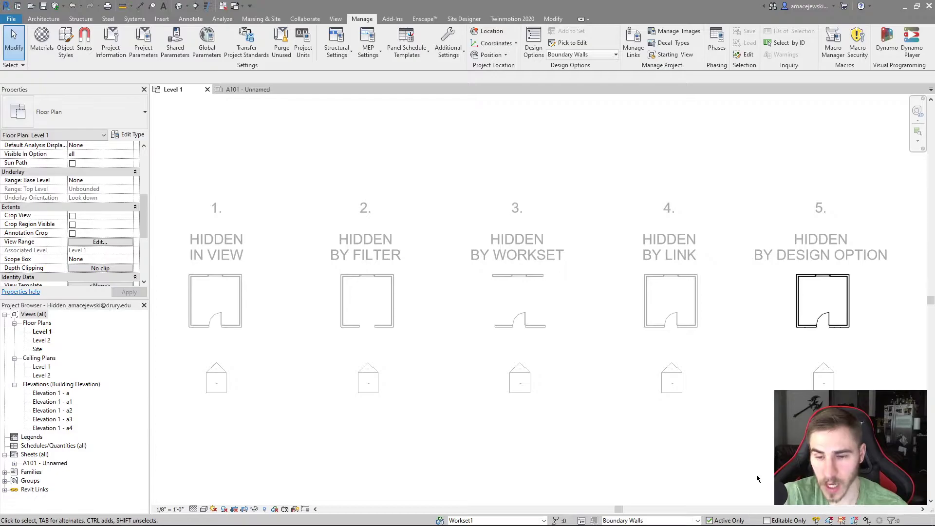
left_click(697, 520)
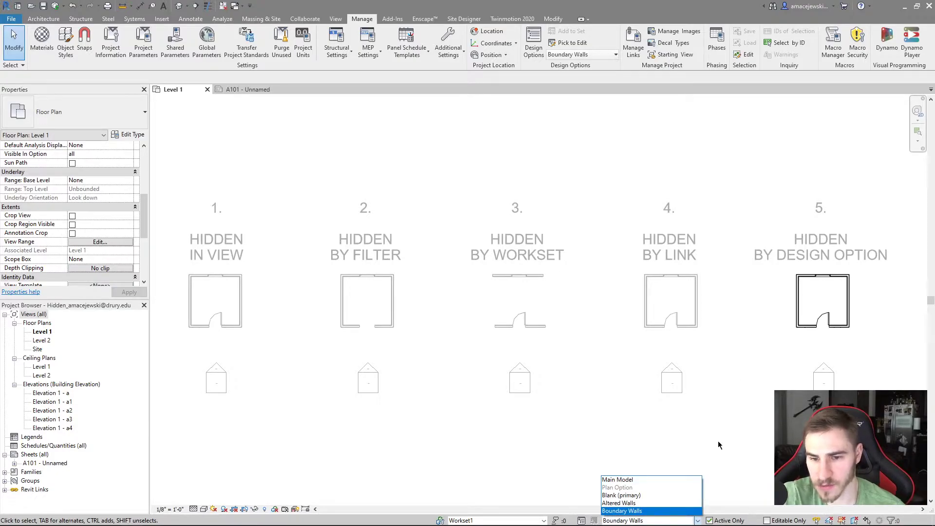
left_click(623, 480)
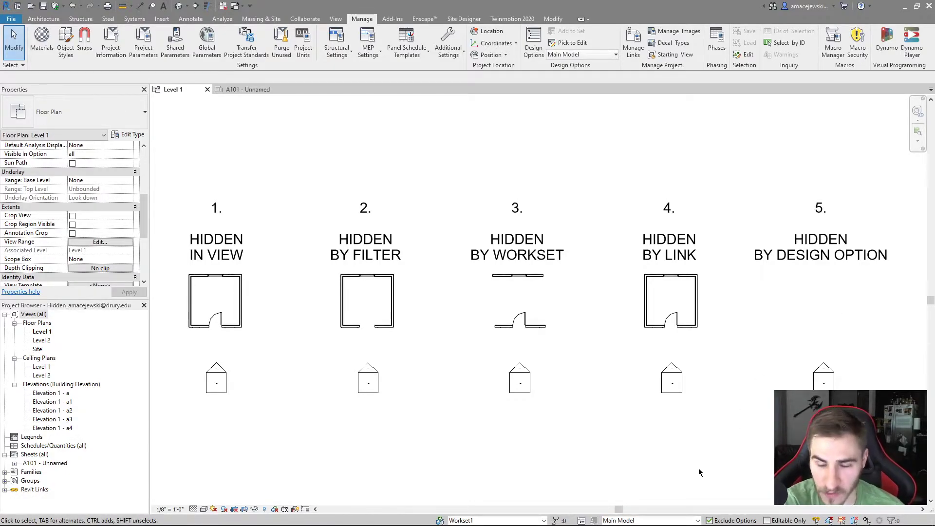
left_click(697, 520)
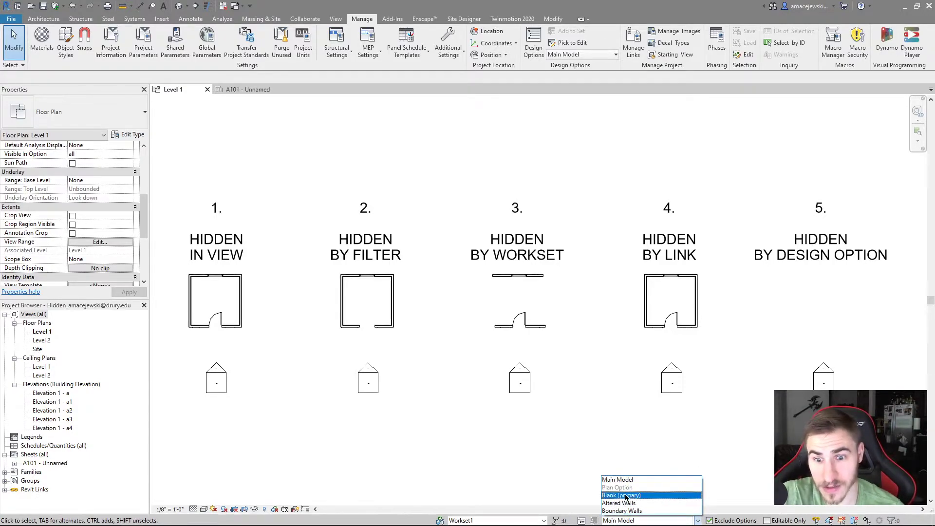
left_click(643, 502)
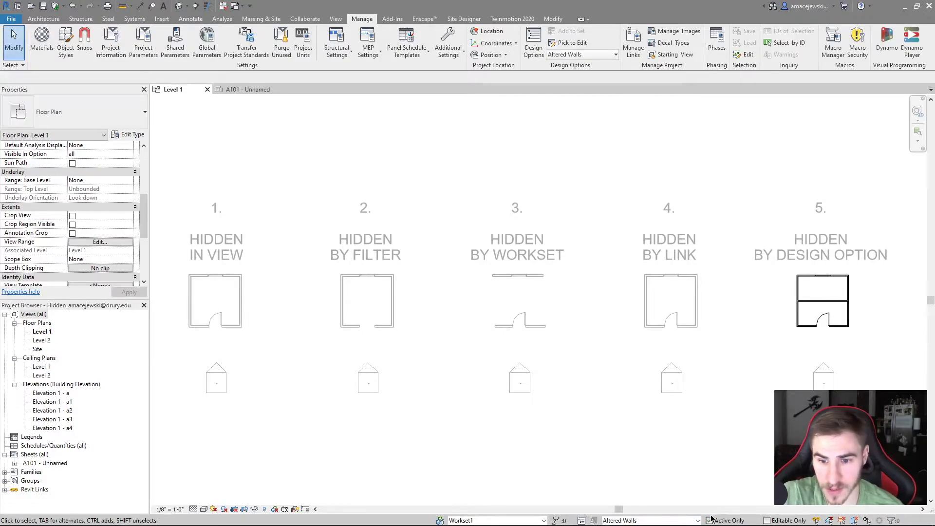
left_click(689, 520)
left_click(633, 511)
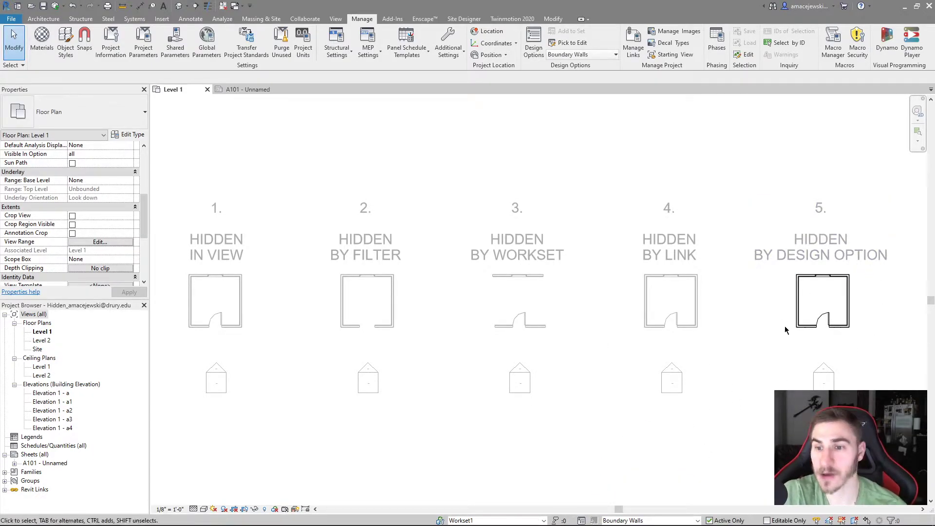
left_click(653, 520)
left_click(617, 479)
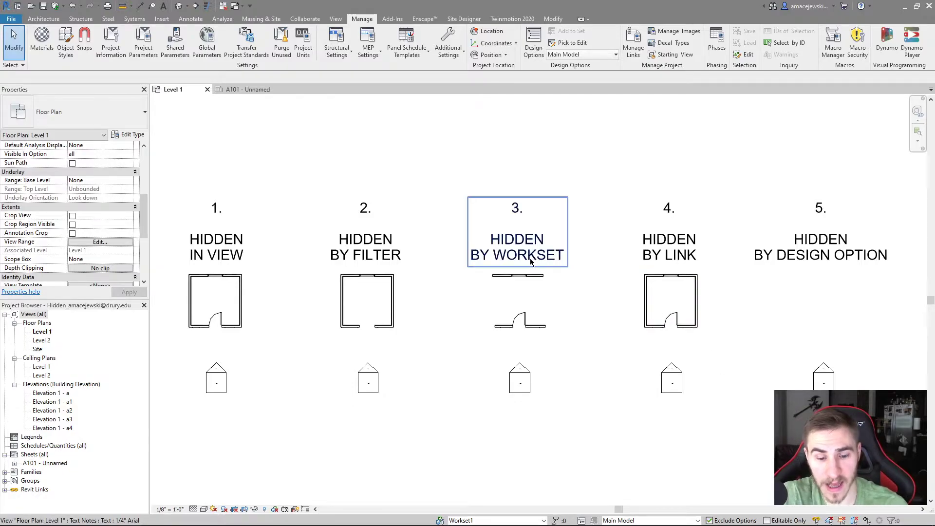
In the Level 1 plan's Visibility/Graphic Overrides, set the Plan Option design option set to Altered Walls
key("v")
key("g")
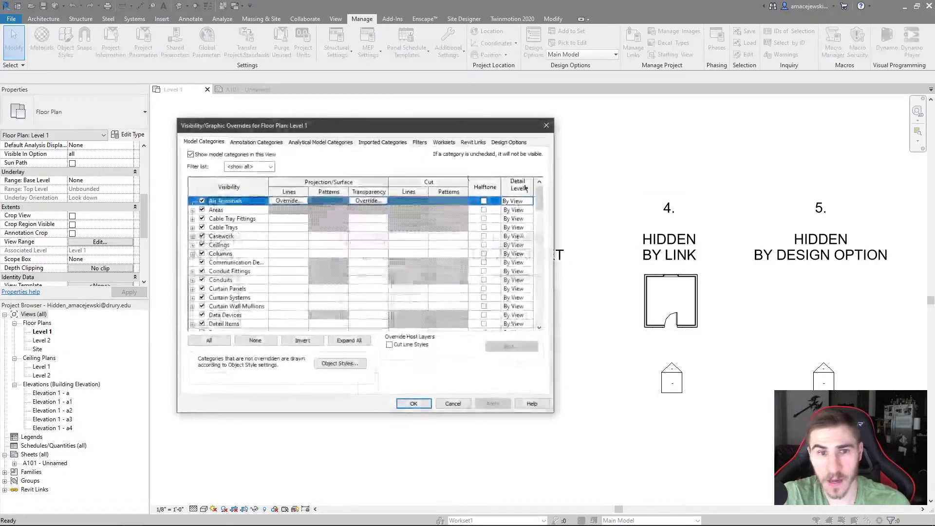
left_click_drag(380, 134, 420, 152)
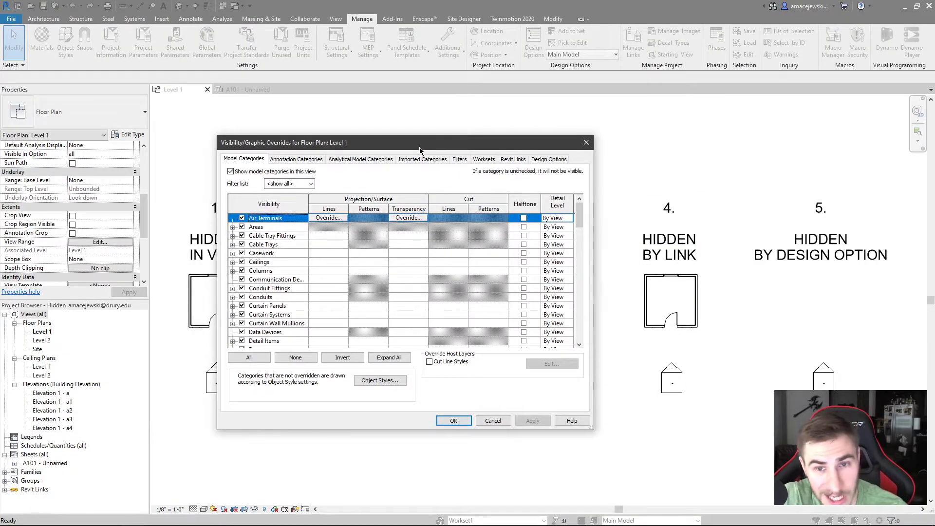
left_click(547, 161)
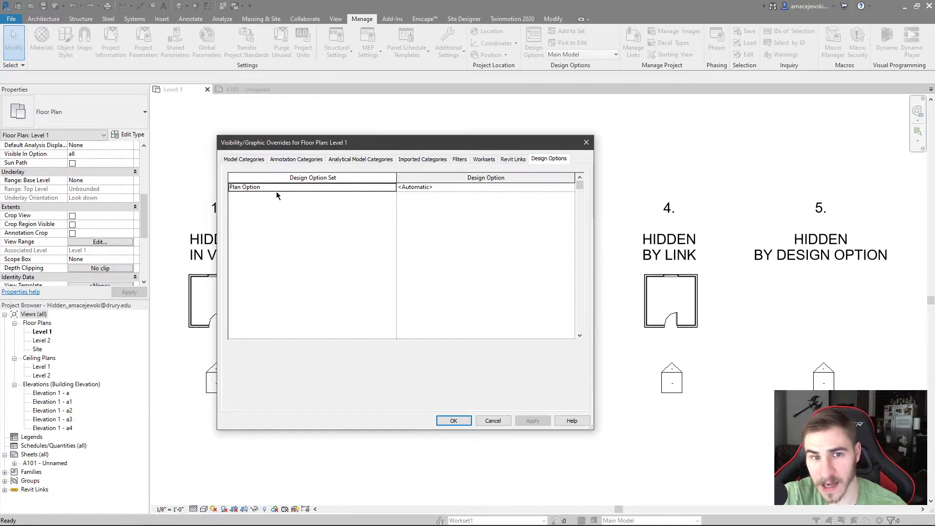
left_click(571, 188)
left_click(570, 186)
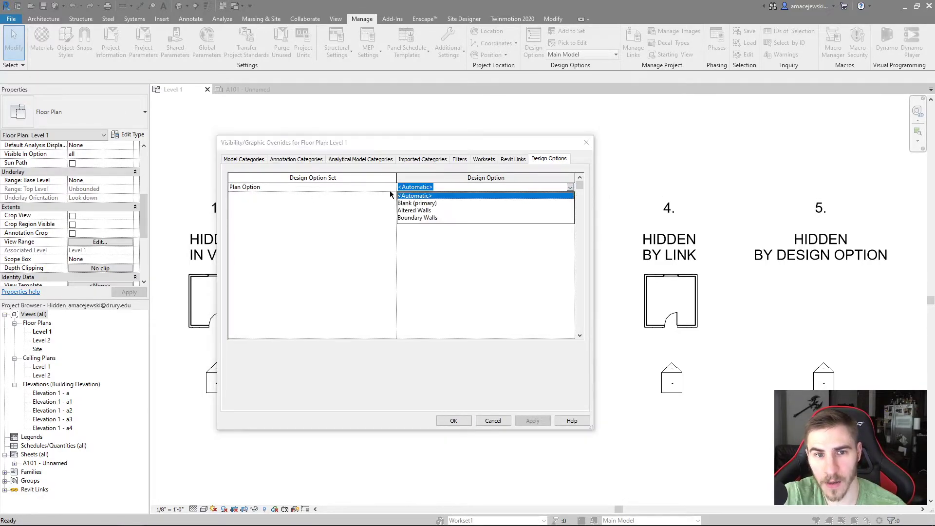
left_click(409, 188)
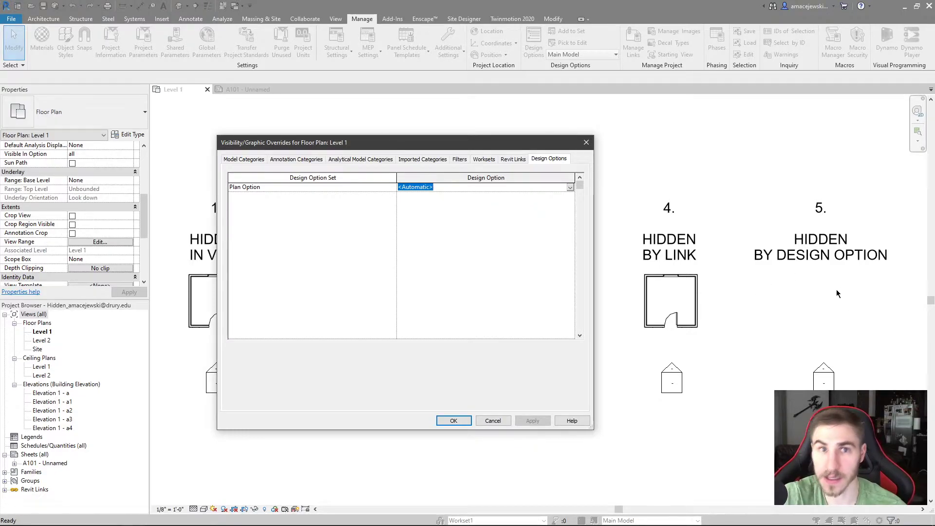
left_click(570, 188)
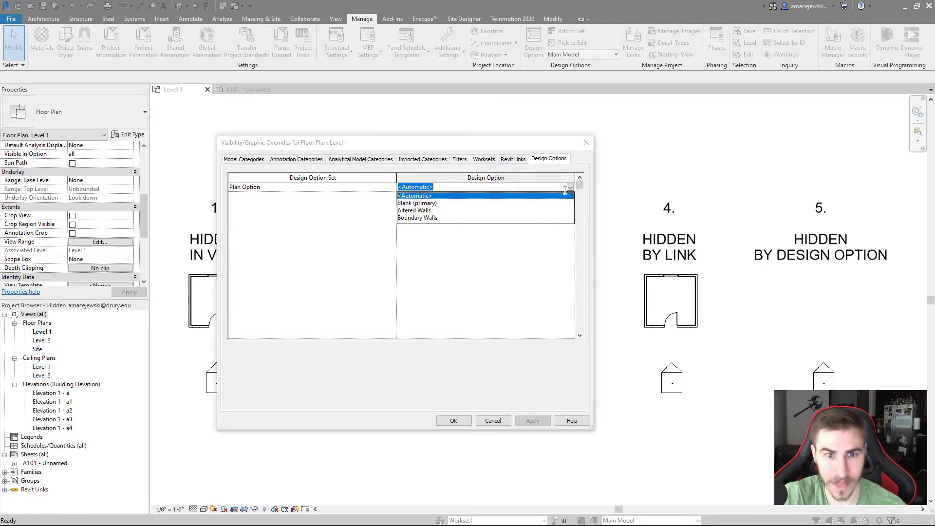
left_click(441, 203)
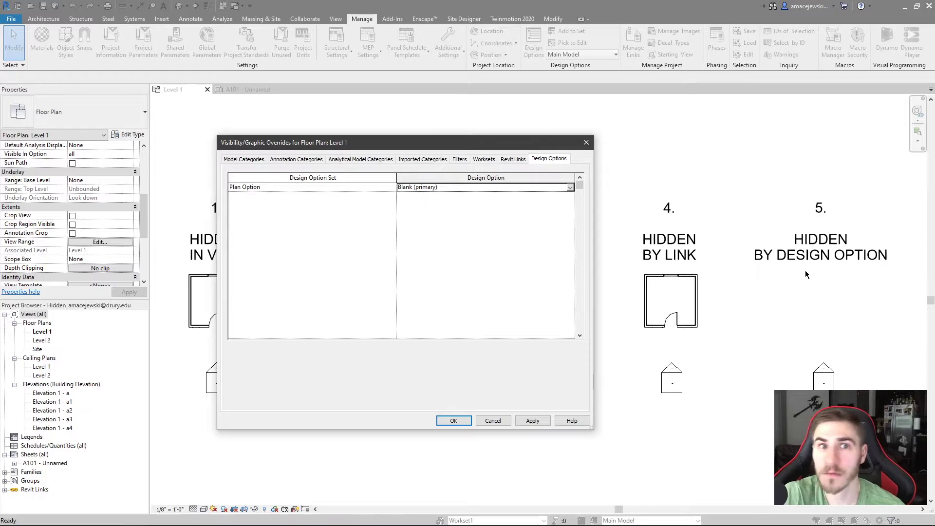
left_click(570, 187)
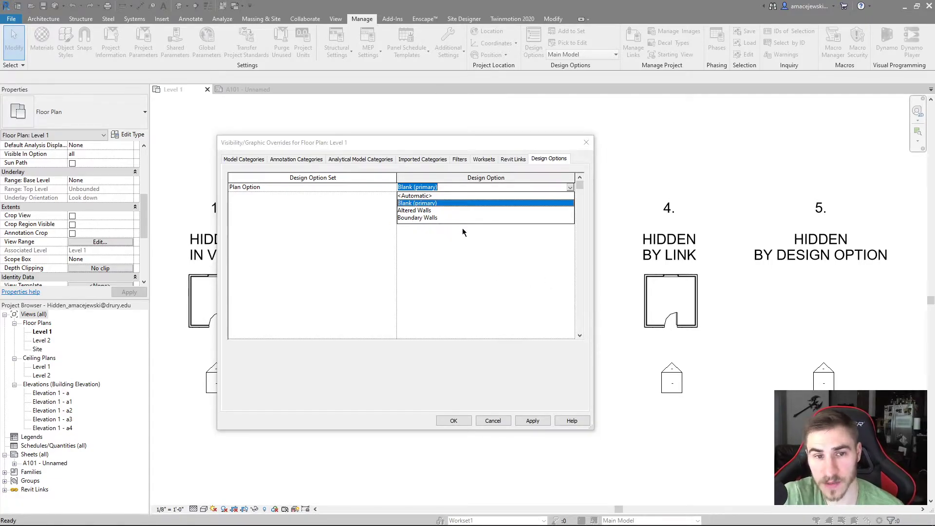
left_click(409, 211)
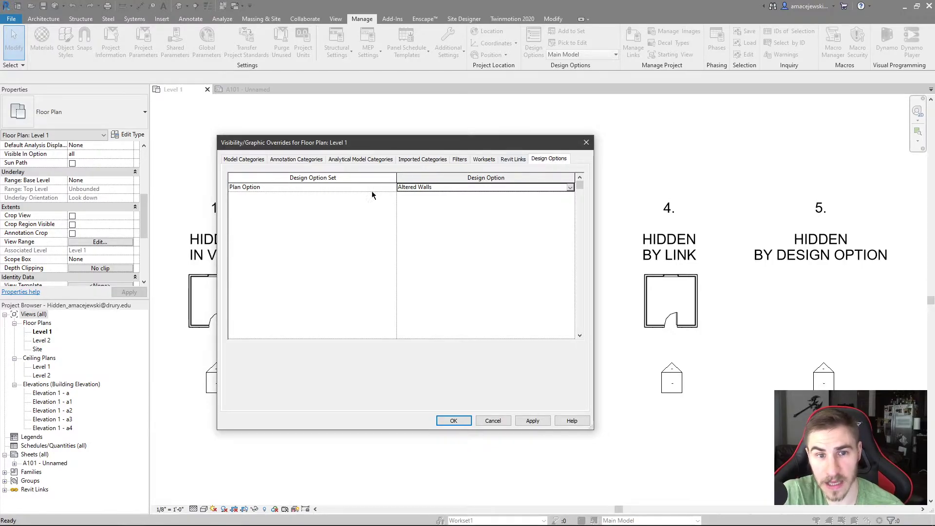
left_click(454, 420)
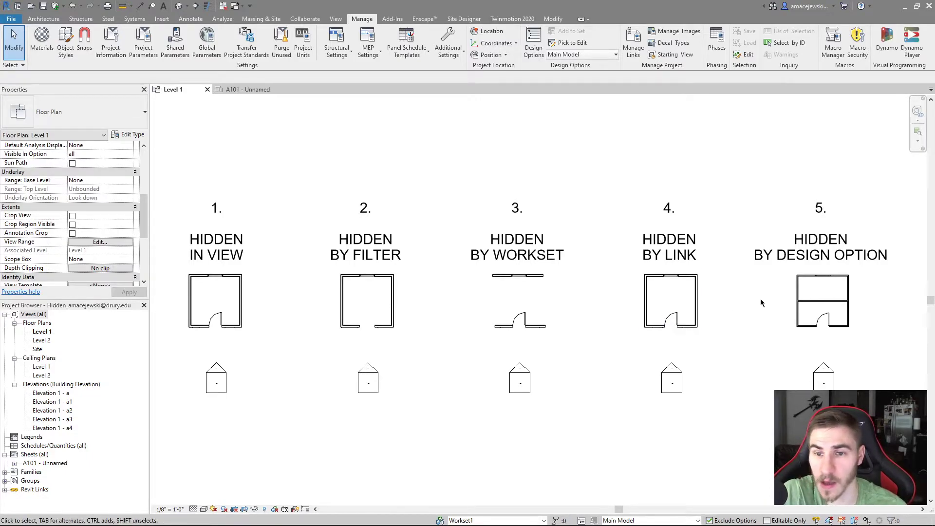
left_click_drag(881, 302, 799, 316)
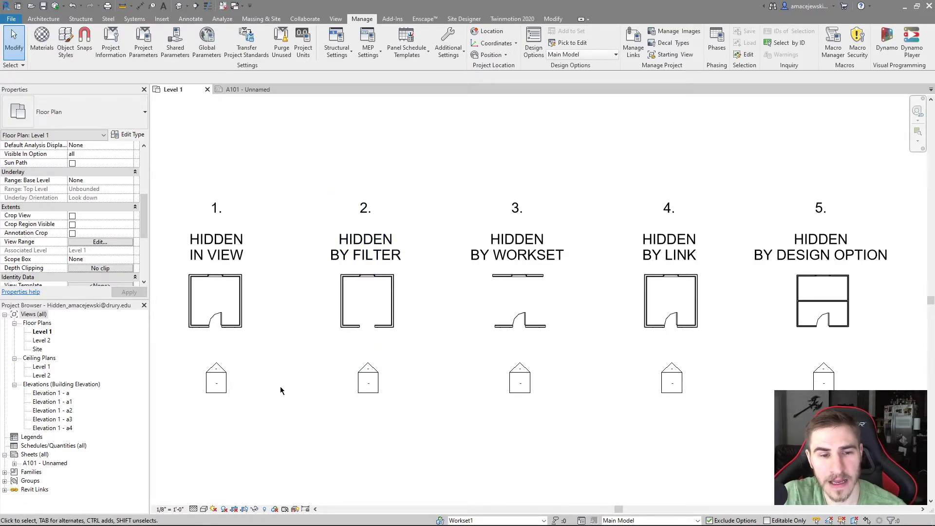
left_click_drag(183, 404, 341, 460)
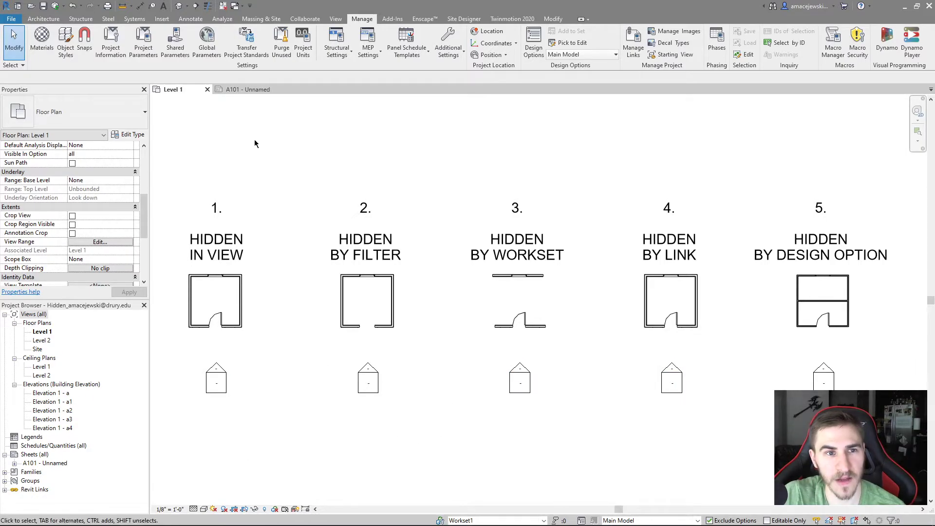
Place the Elevation 1 - a view on sheet A101, above the Level 1 floor plan viewport
left_click(231, 91)
scroll(340, 334, "down", 3)
middle_click_drag(340, 334, 385, 313)
left_click_drag(50, 393, 565, 221)
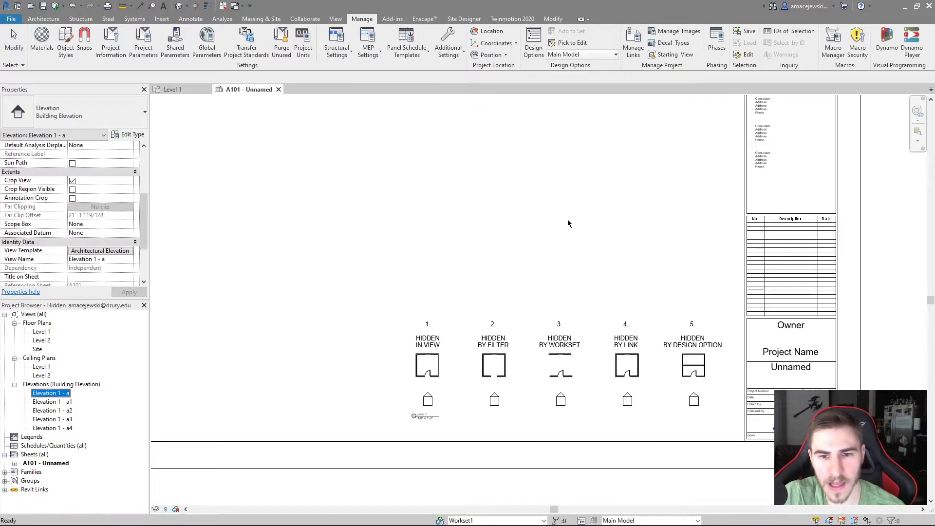
left_click(651, 222)
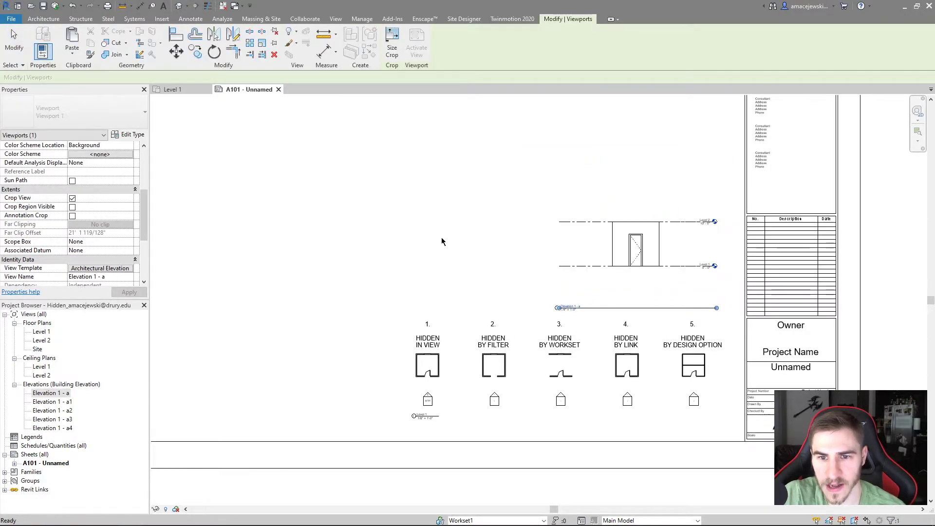
scroll(652, 363, "up", 2)
scroll(340, 428, "up", 1)
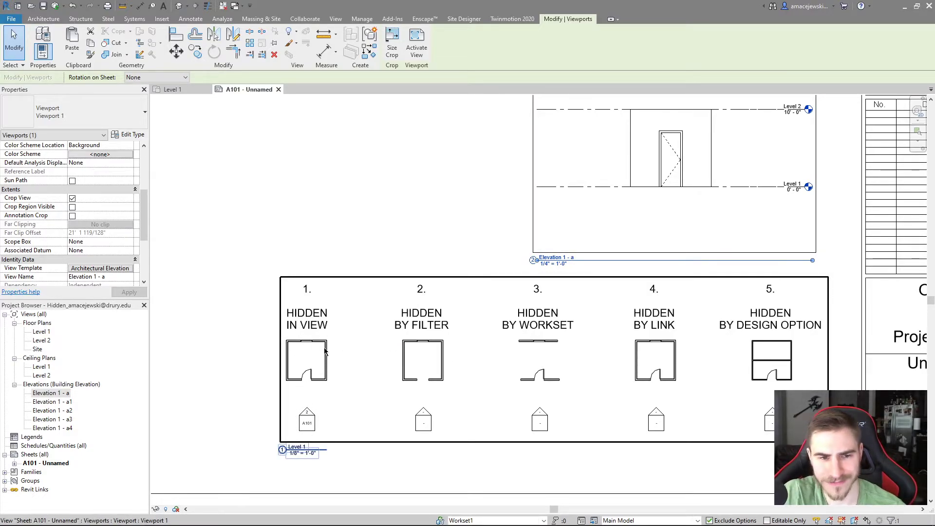
middle_click_drag(676, 155, 674, 183)
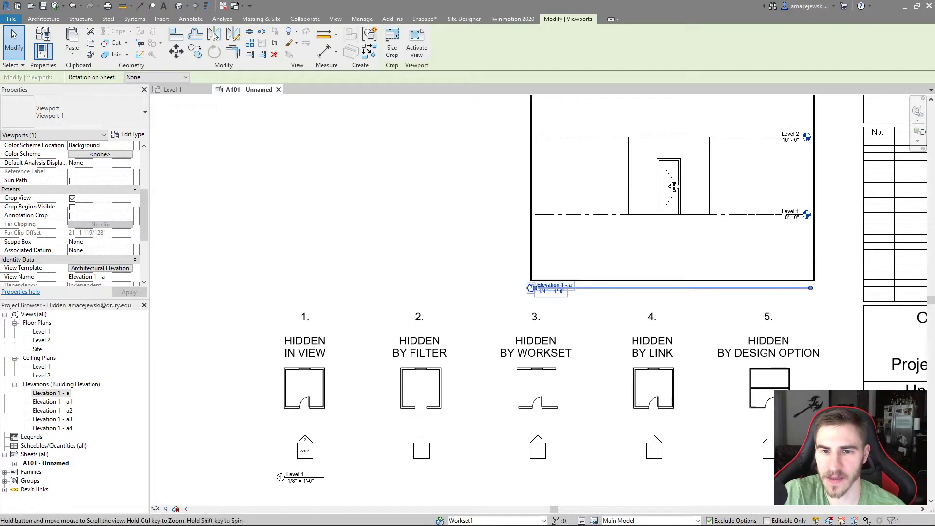
Compare the properties of the Level 1 floor plan viewport and the Elevation 1 - a viewport on sheet A101
scroll(674, 183, "down", 3)
left_click(652, 410)
left_click(316, 482)
scroll(321, 453, "up", 1)
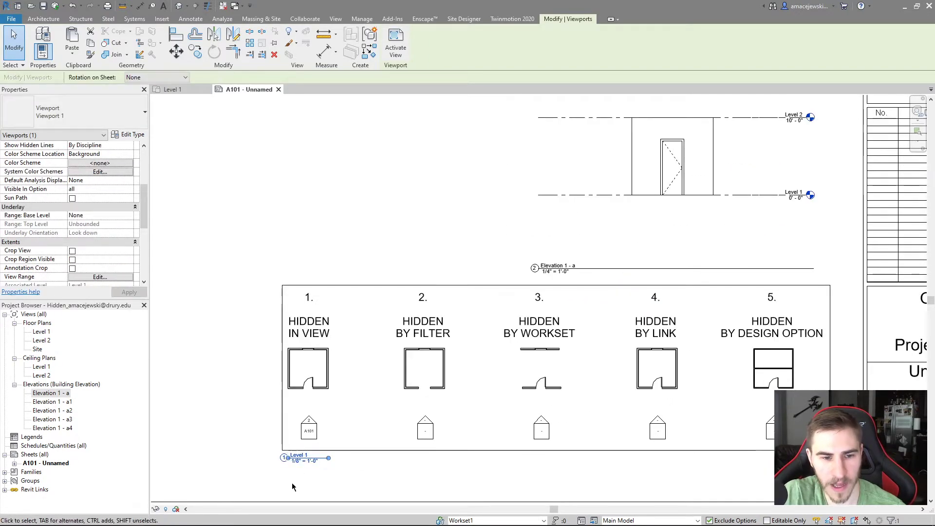
left_click(624, 248)
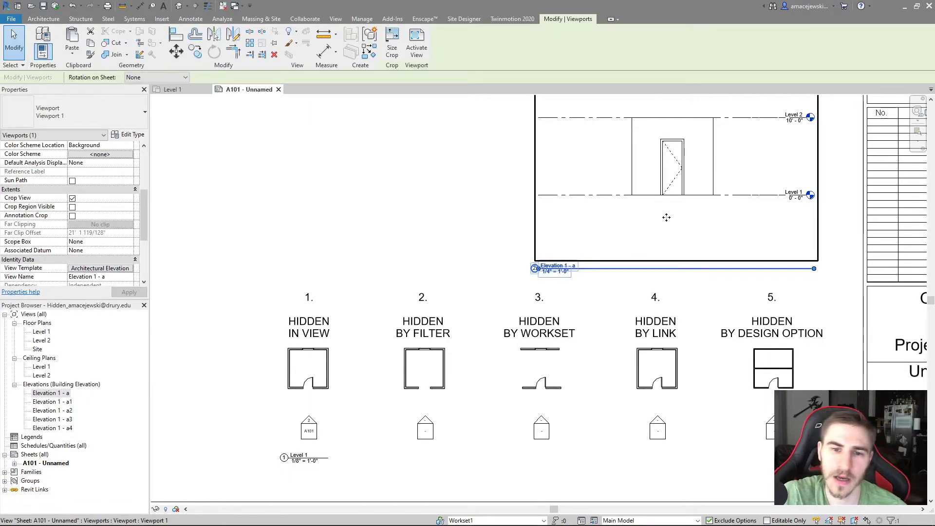
left_click(476, 264)
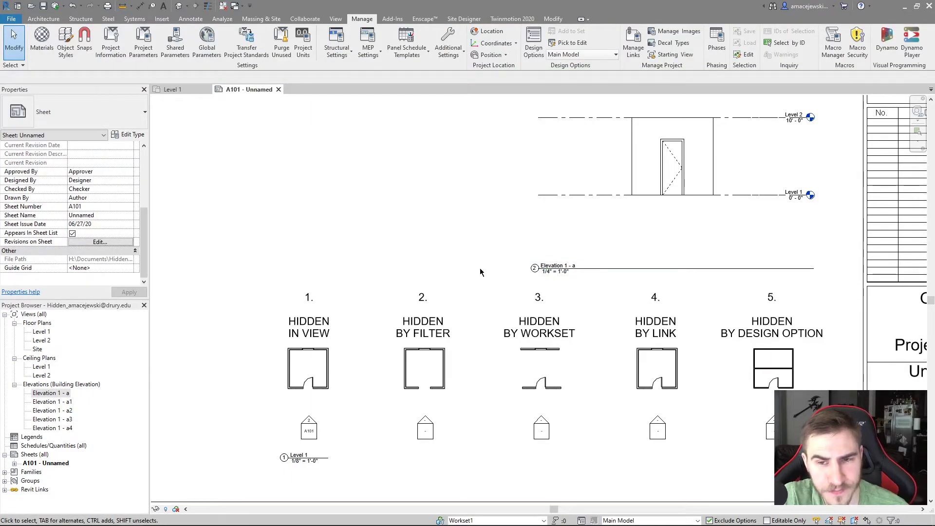
middle_click_drag(454, 265, 434, 229)
Activate the Level 1 viewport and hide the elevation marker below the first room in this view
left_click(307, 382)
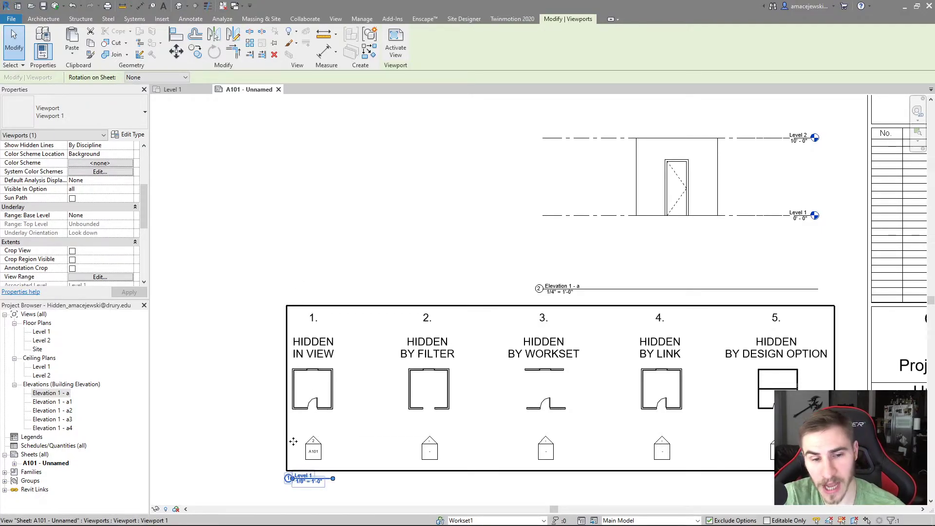
double_click(360, 440)
middle_click_drag(412, 422, 402, 400)
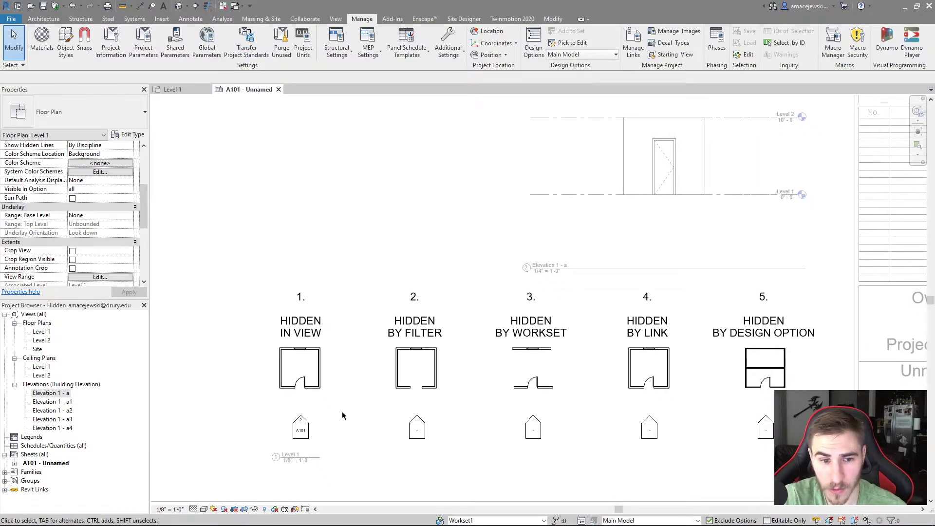
left_click(302, 429)
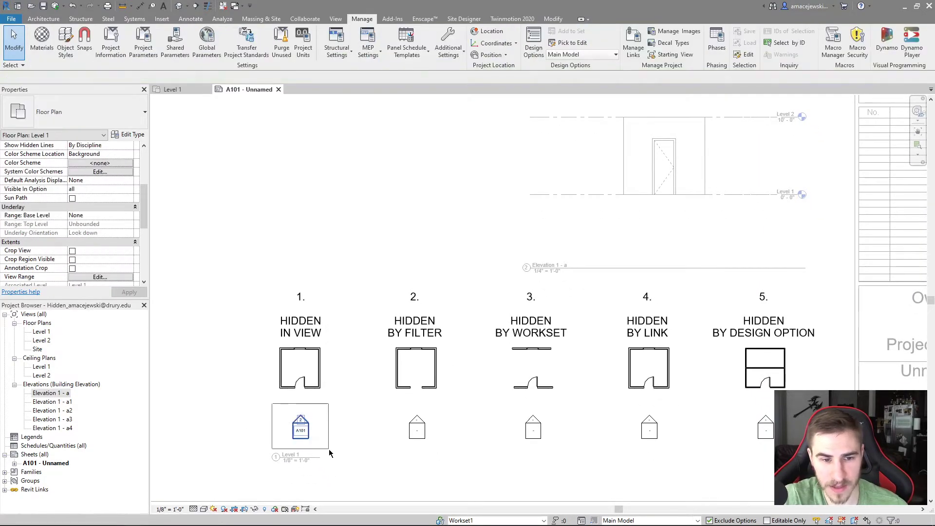
key("e")
key("h")
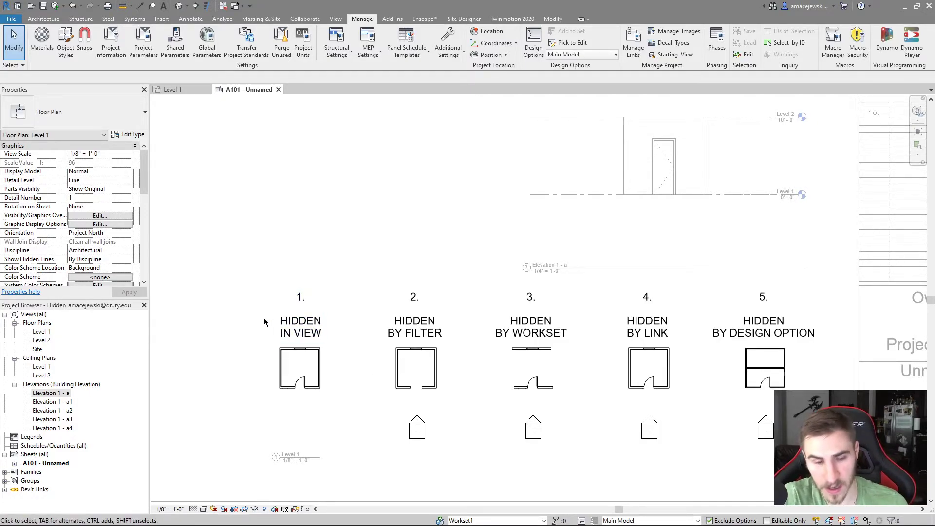
Reveal hidden elements, unhide the elevation marker below the first room, and exit the reveal mode
key("r")
key("h")
left_click(300, 428)
left_click_drag(263, 402, 324, 448)
key("e")
key("u")
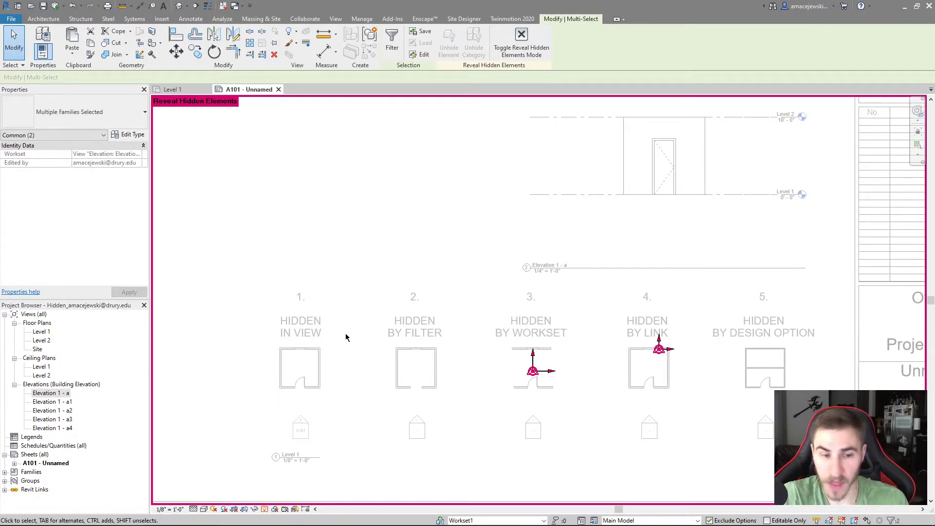
key("r")
key("h")
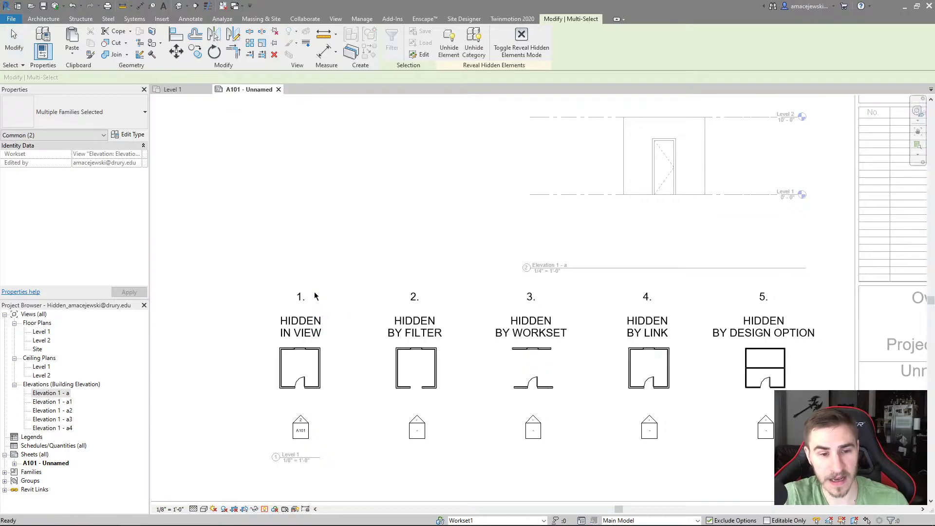
key("Escape")
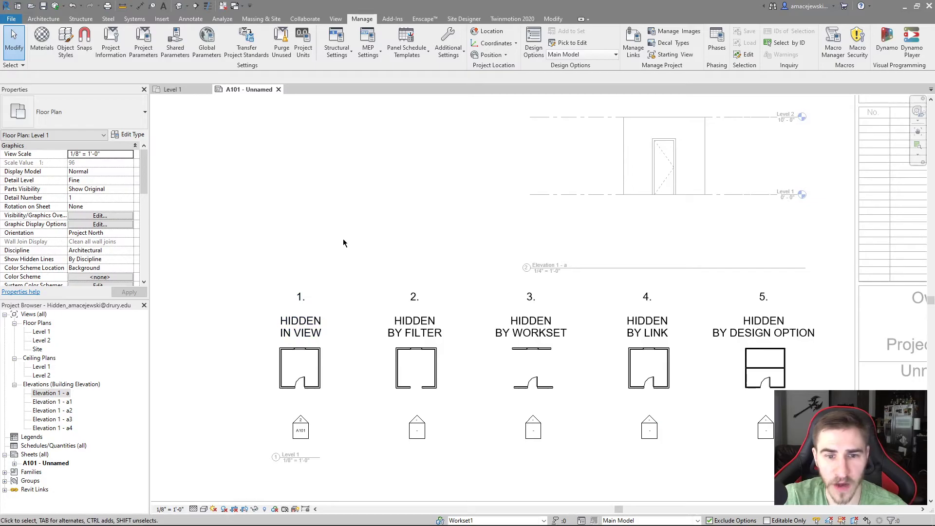
Inspect the first room's elevation marker and its view properties within the Level 1 viewport, then deactivate the view
left_click(306, 435)
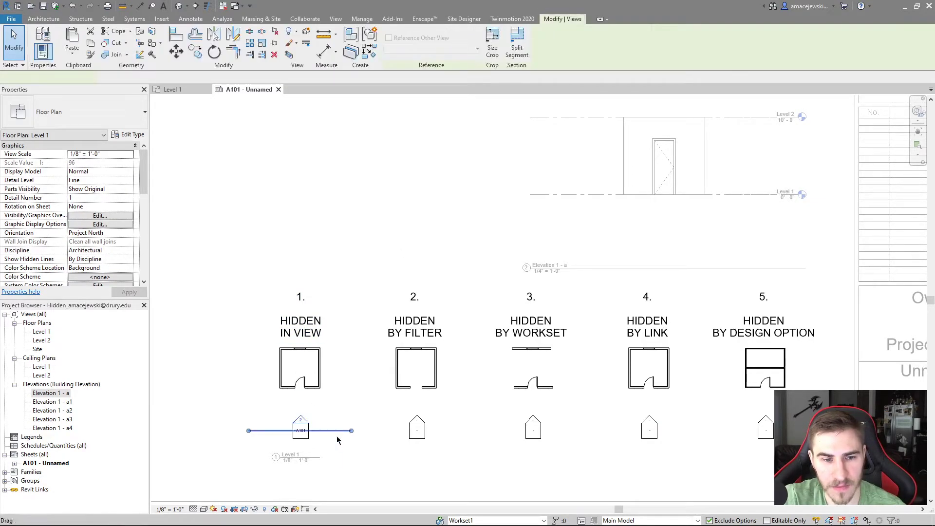
key("Escape")
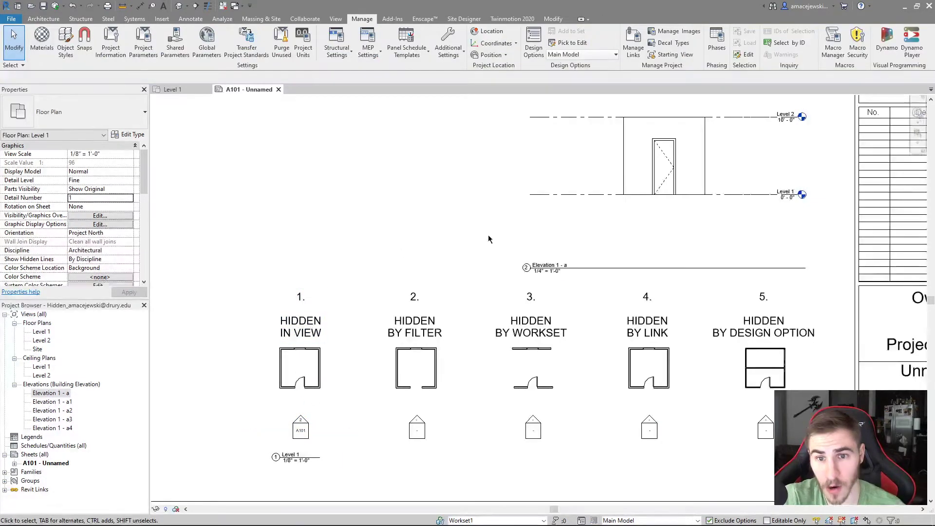
left_click(647, 218)
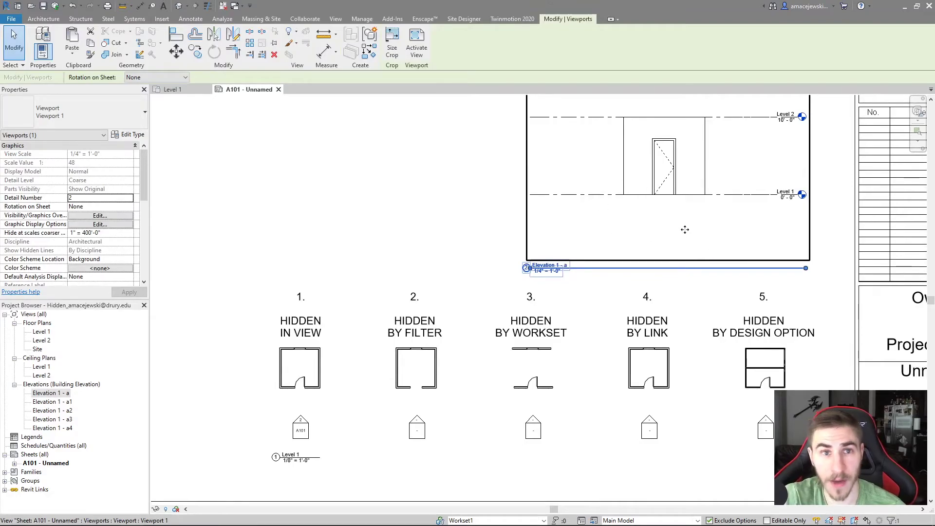
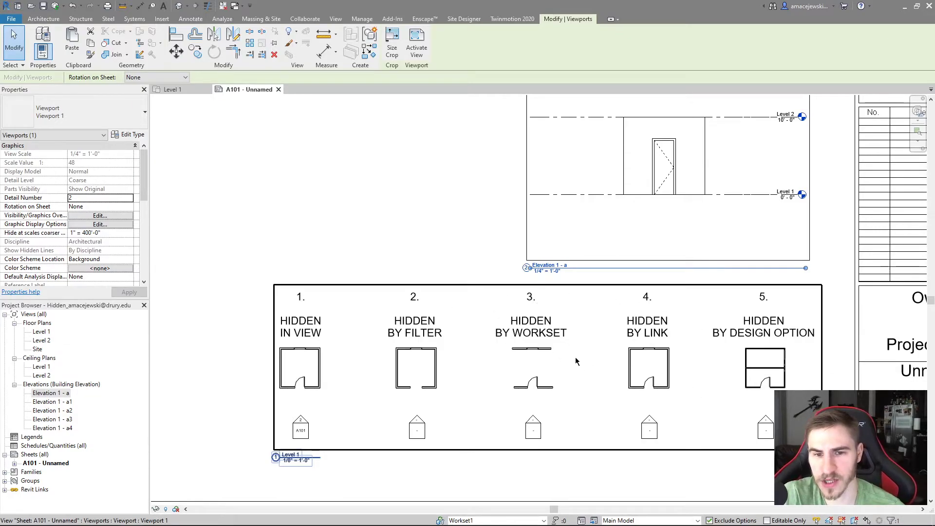
double_click(299, 395)
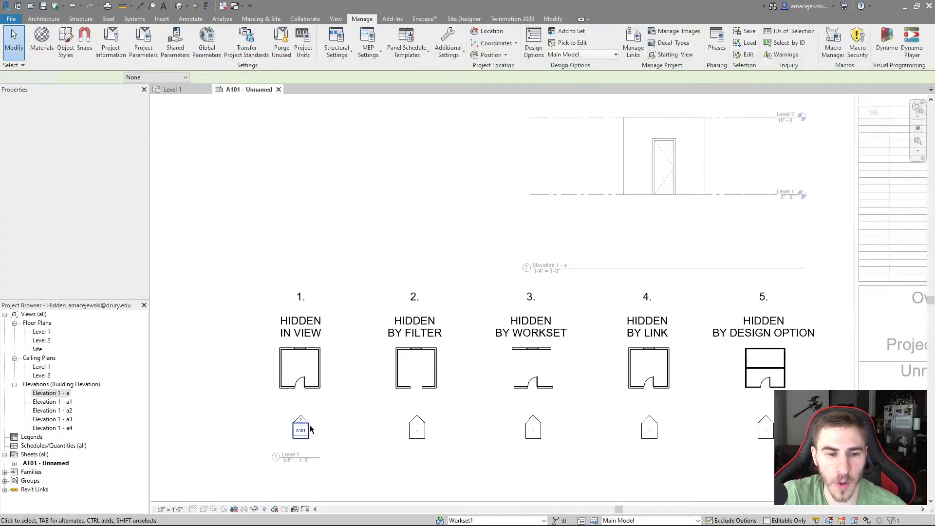
left_click(311, 428)
scroll(122, 234, "down", 5)
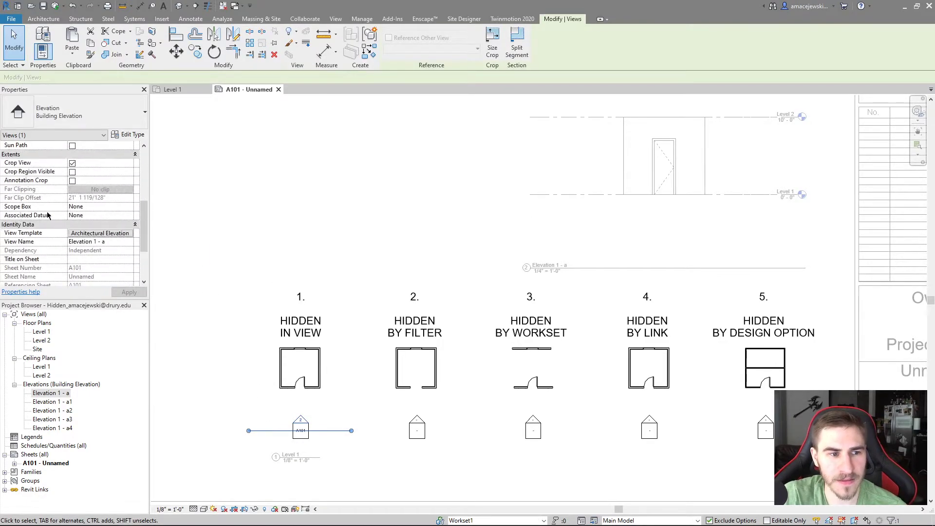
left_click(267, 222)
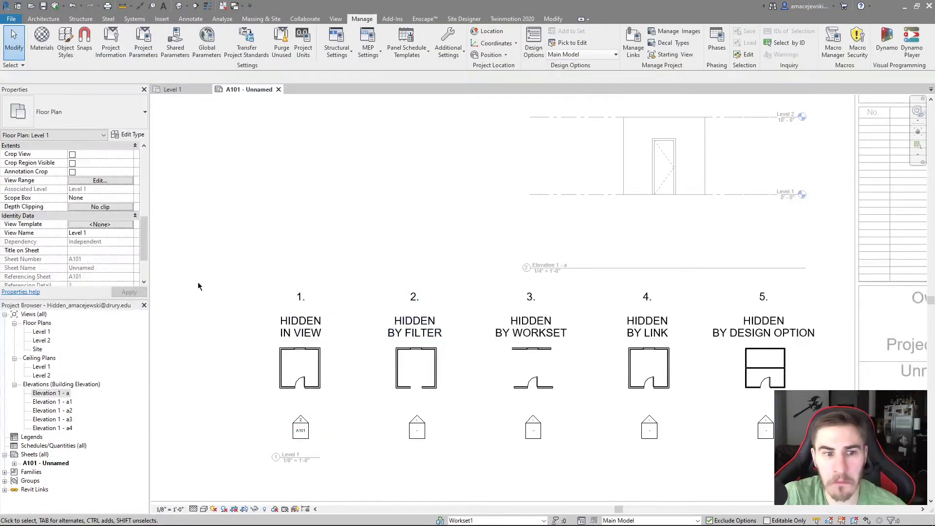
double_click(234, 266)
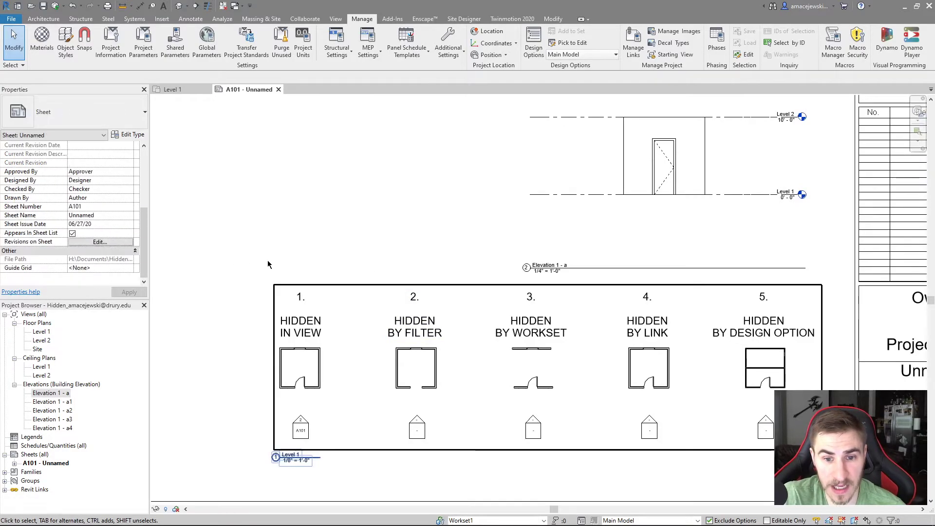
Review the scales available for the Elevation 1 - a viewport's Hide at scales coarser than property, keeping 1" = 400'-0"
left_click(366, 390)
left_click(496, 180)
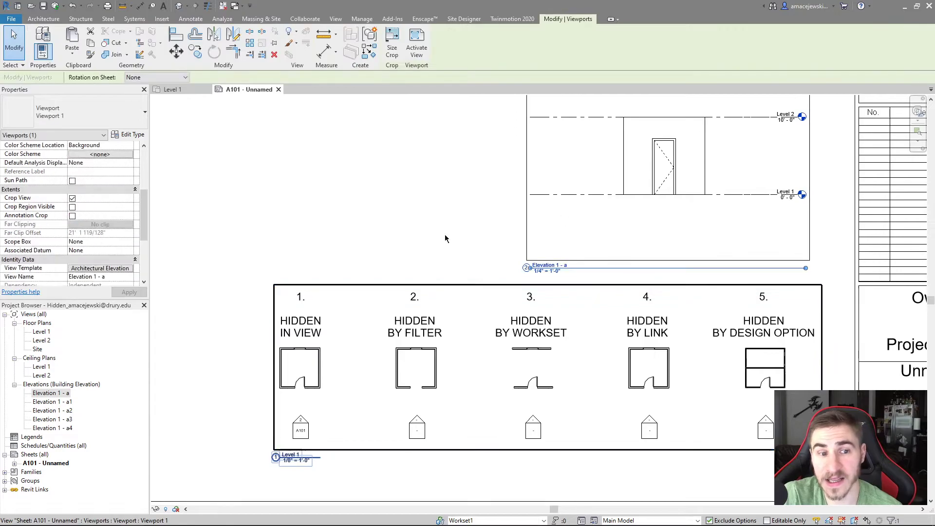
scroll(62, 228, "up", 3)
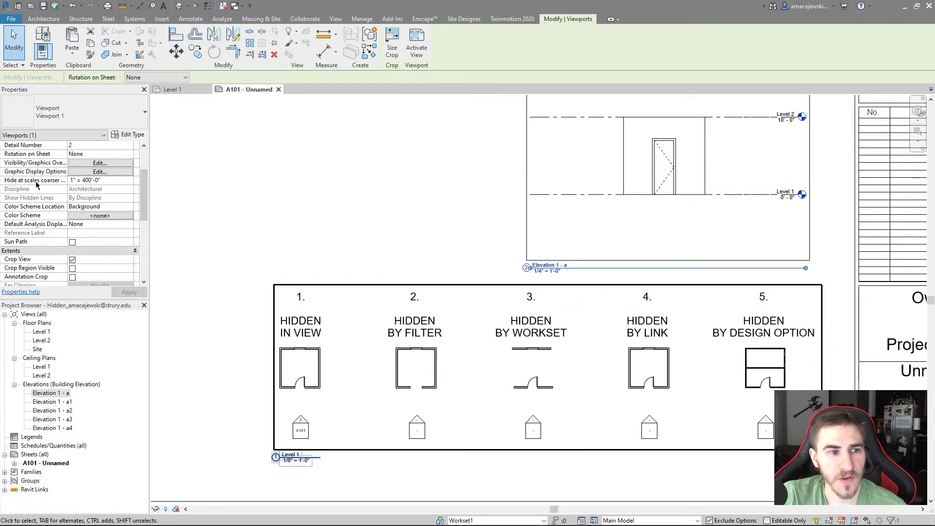
left_click(72, 180)
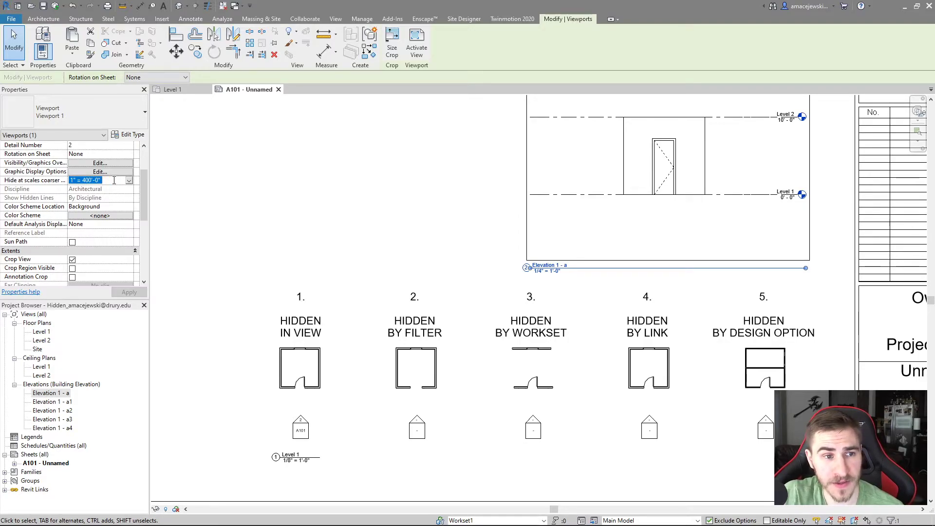
left_click(129, 180)
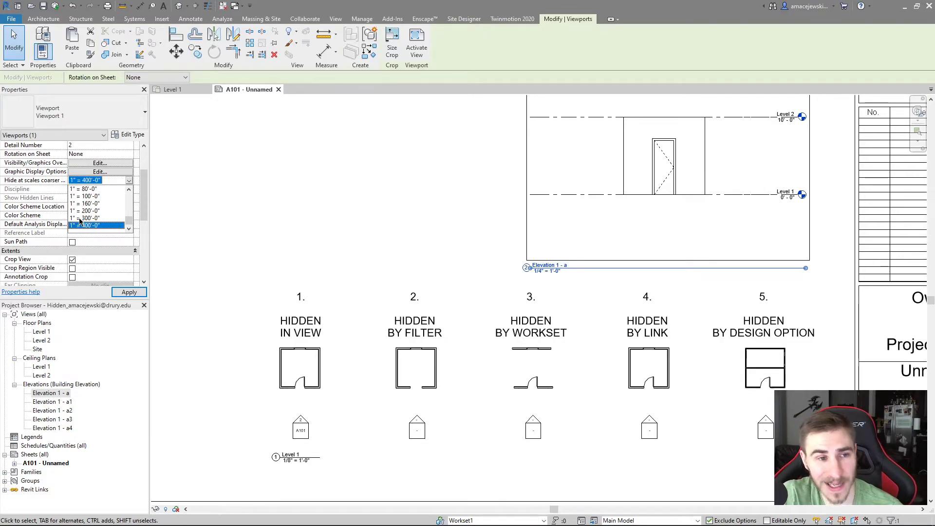
scroll(115, 222, "up", 1)
scroll(112, 214, "up", 8)
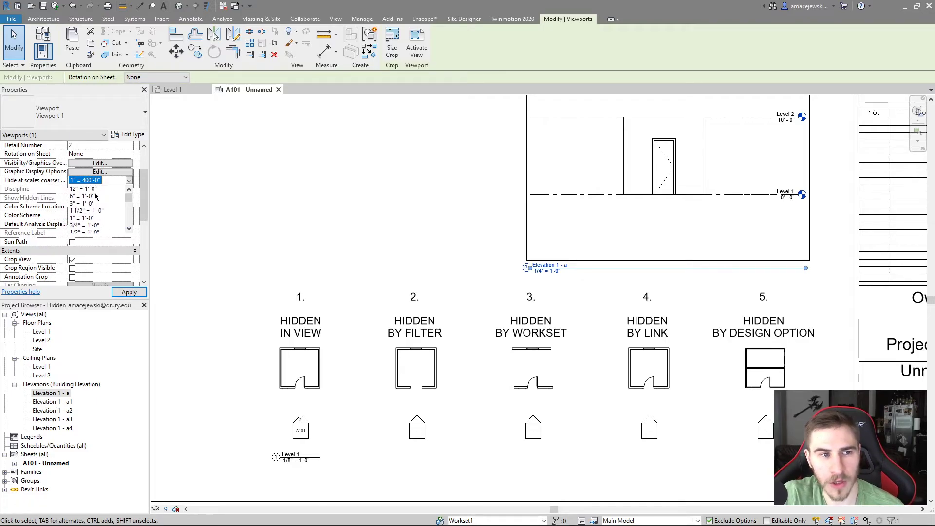
scroll(96, 197, "down", 8)
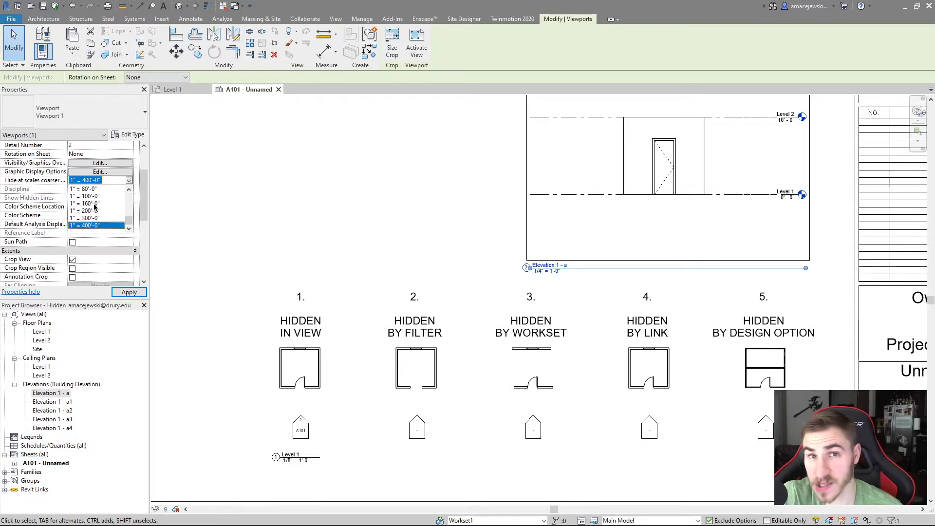
scroll(93, 220, "up", 8)
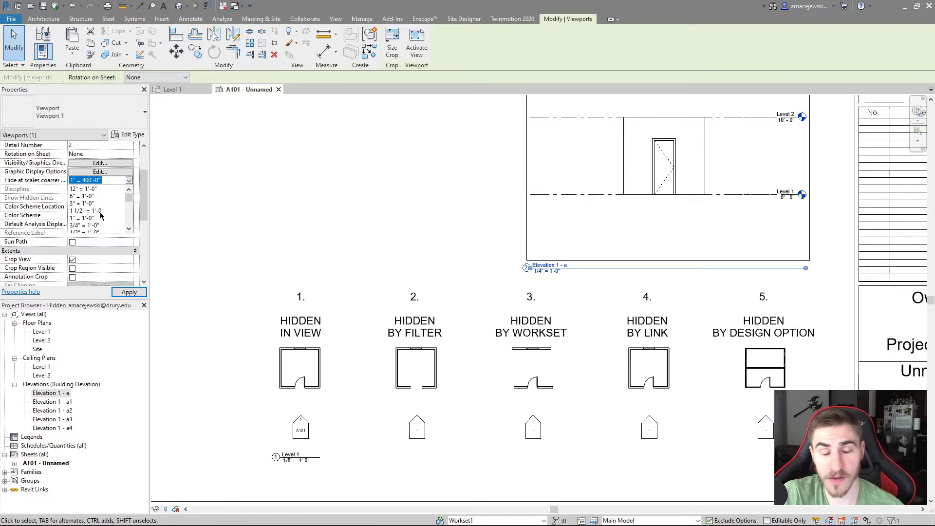
scroll(85, 209, "down", 8)
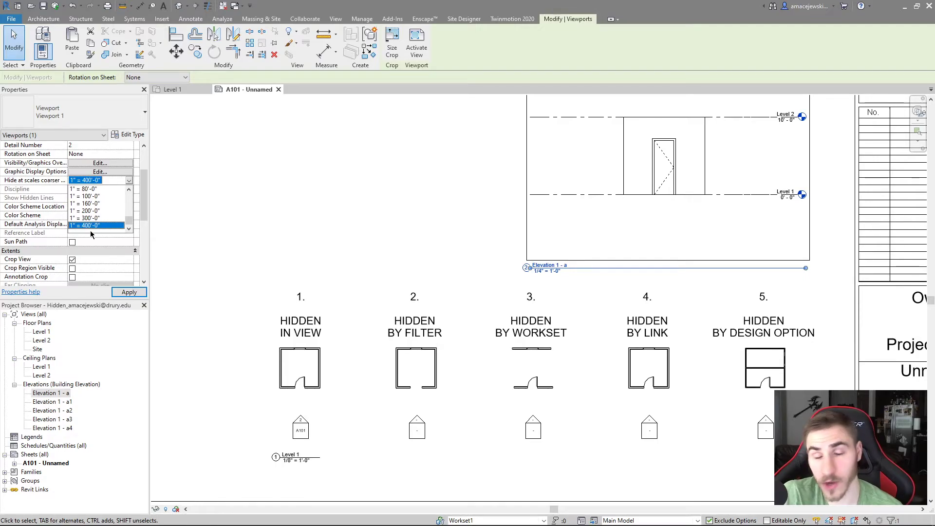
left_click(90, 226)
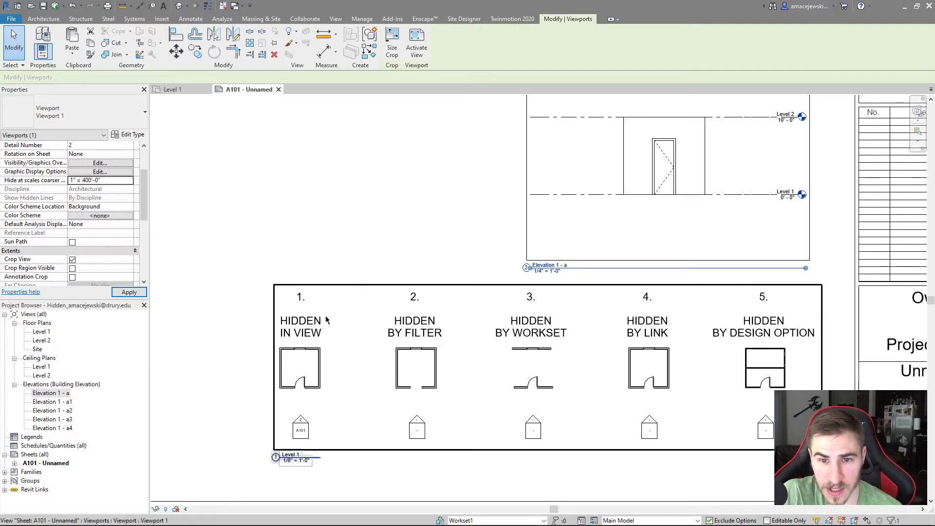
Activate the Elevation 1 - a view, check its visual style and detail level options, and deactivate it
double_click(634, 221)
left_click(204, 509)
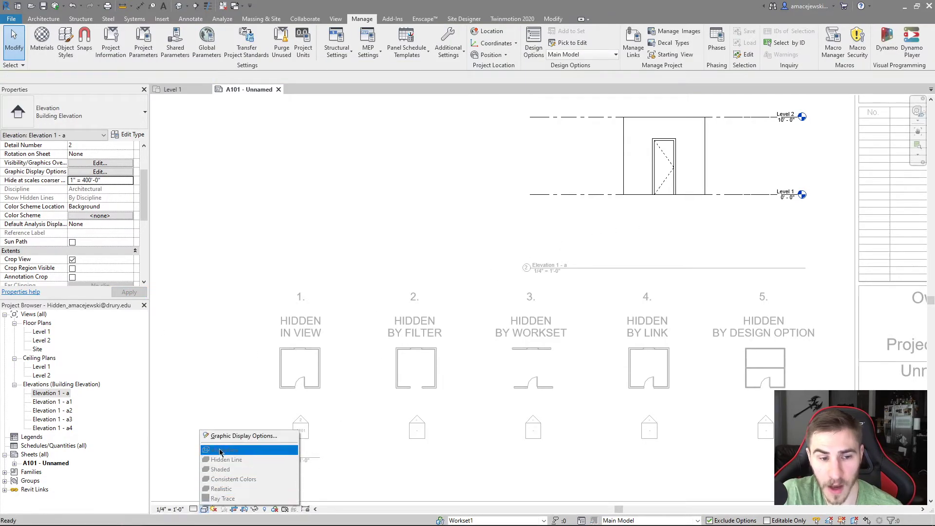
left_click(194, 508)
left_click(203, 439)
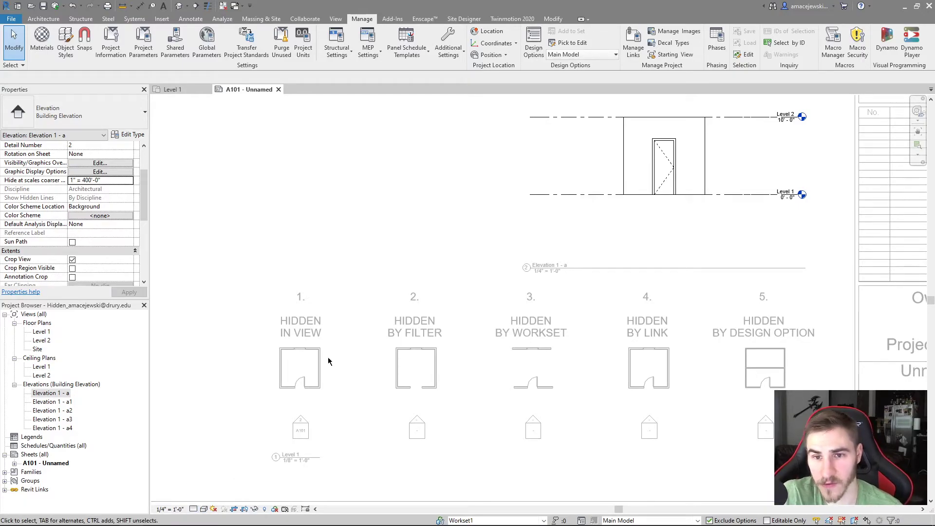
double_click(412, 229)
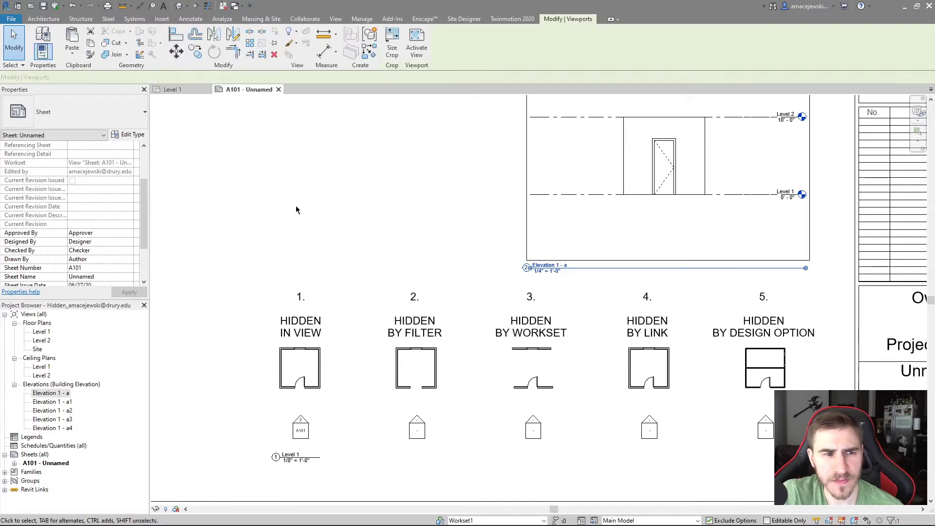
Review the scale options and the description of the Elevation 1 - a viewport's Hide at scales coarser than property
left_click(129, 180)
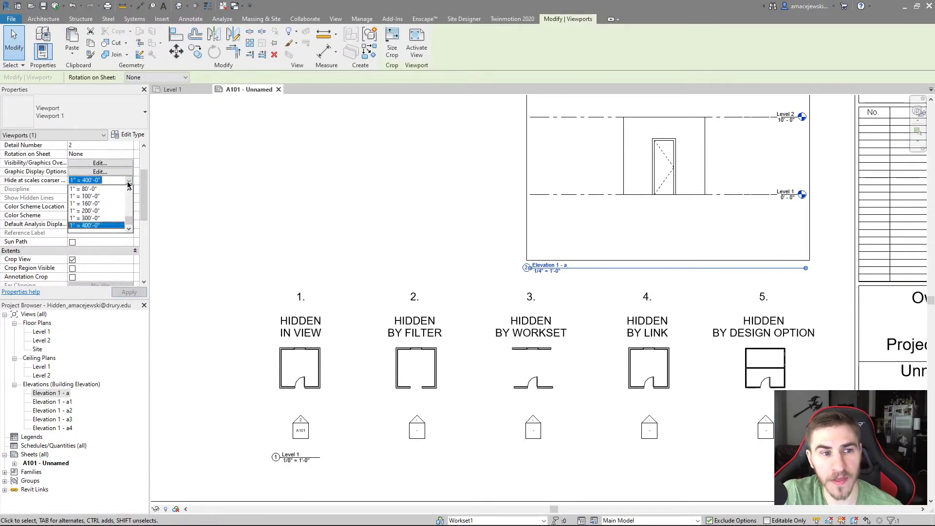
scroll(96, 212, "up", 1)
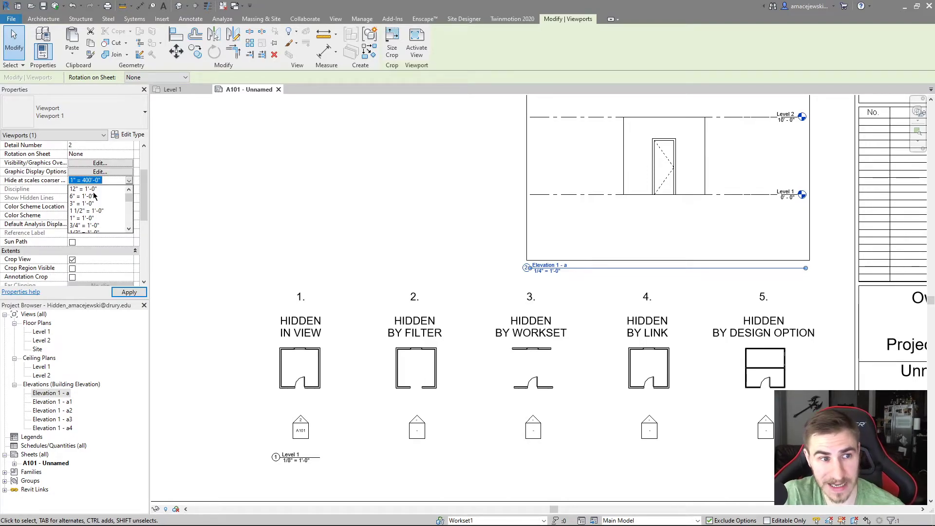
left_click(21, 173)
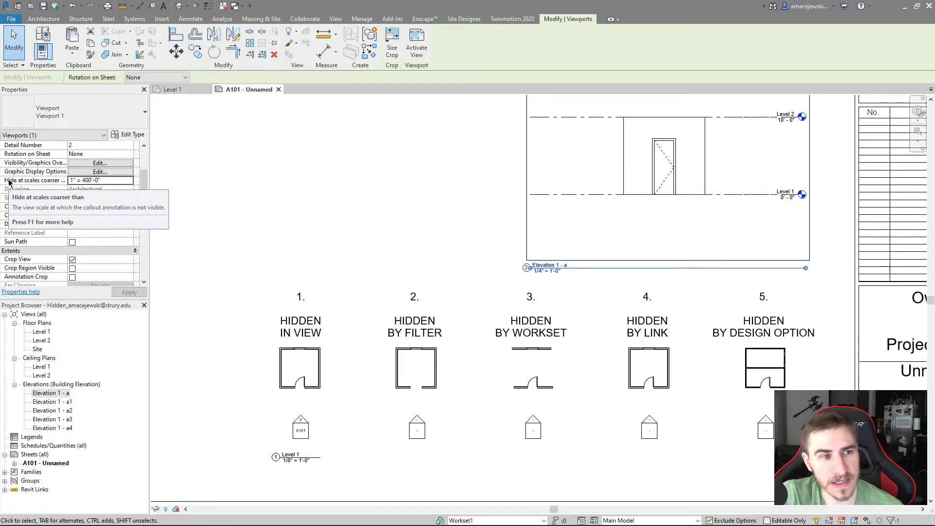
Set the Elevation 1 - a viewport's Hide at scales coarser than property to 1/8" = 1'-0"
left_click(133, 182)
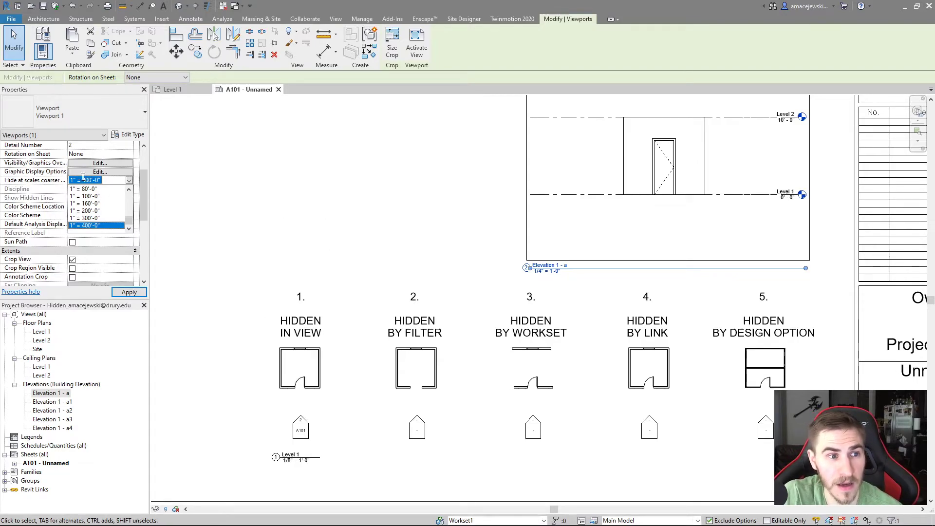
scroll(102, 211, "up", 1)
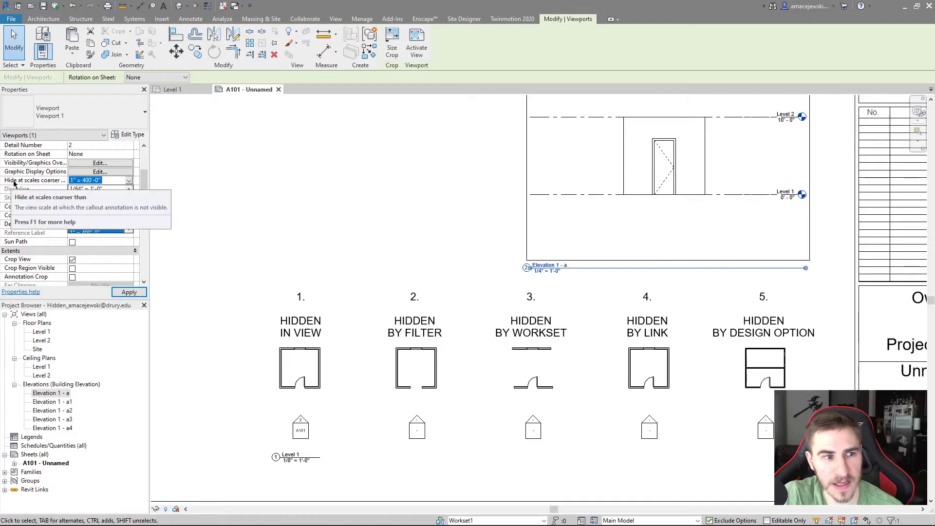
scroll(117, 205, "up", 5)
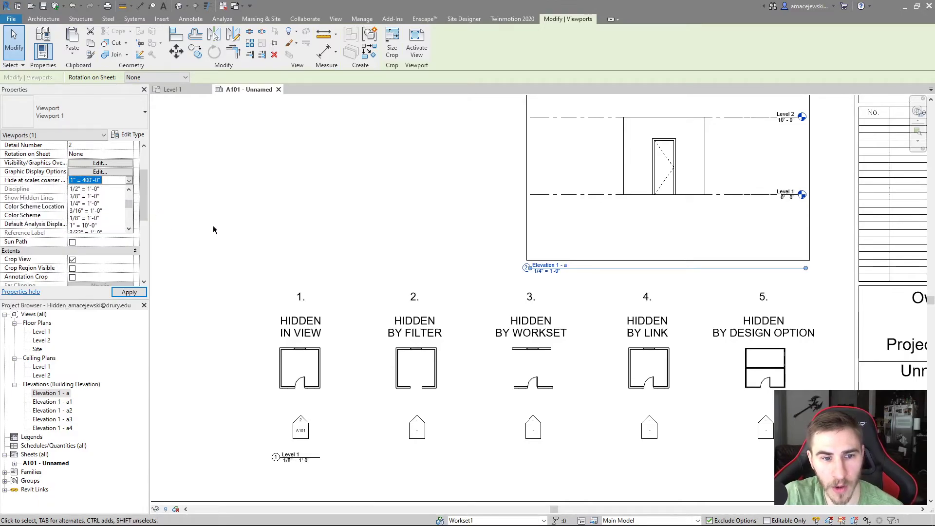
scroll(98, 195, "down", 5)
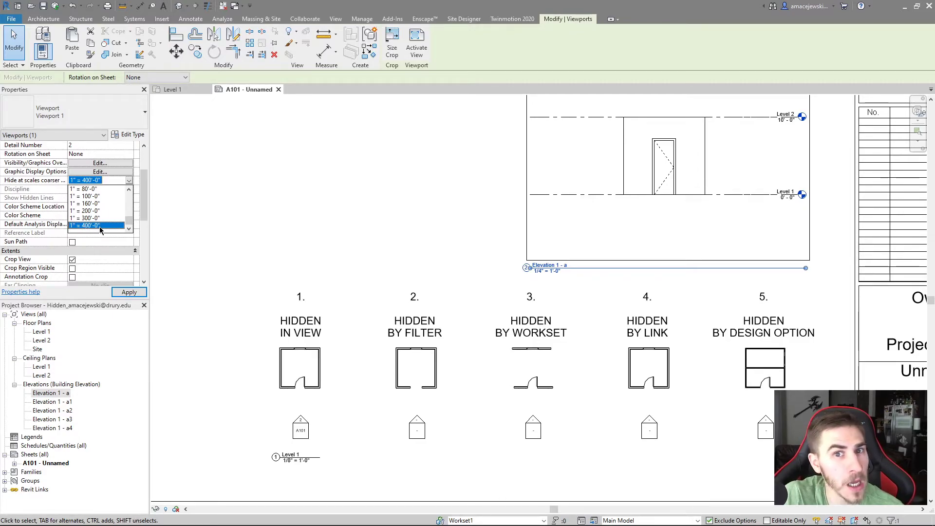
scroll(94, 216, "up", 1)
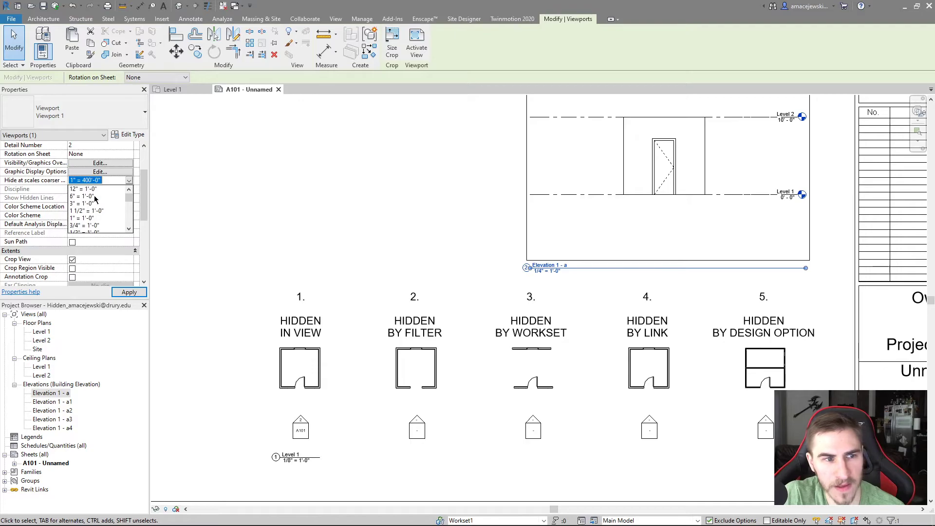
scroll(93, 215, "down", 1)
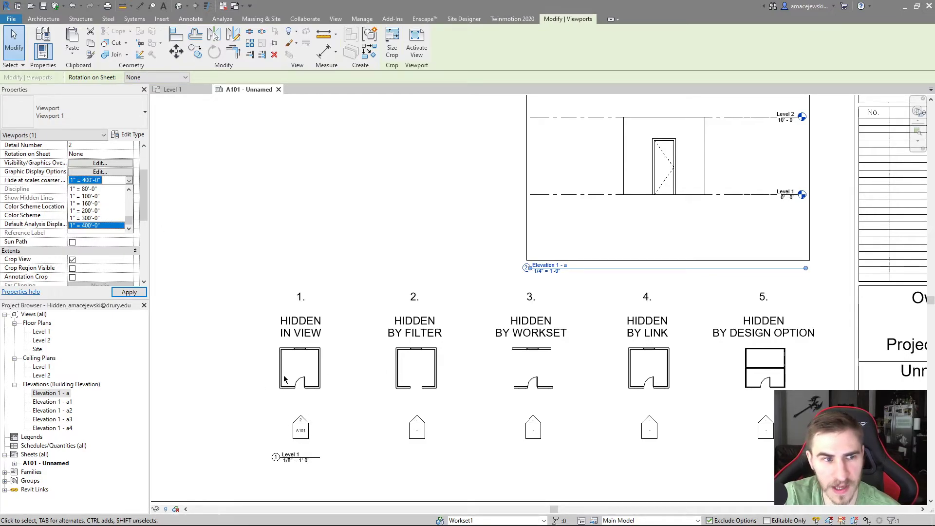
scroll(87, 228, "up", 3)
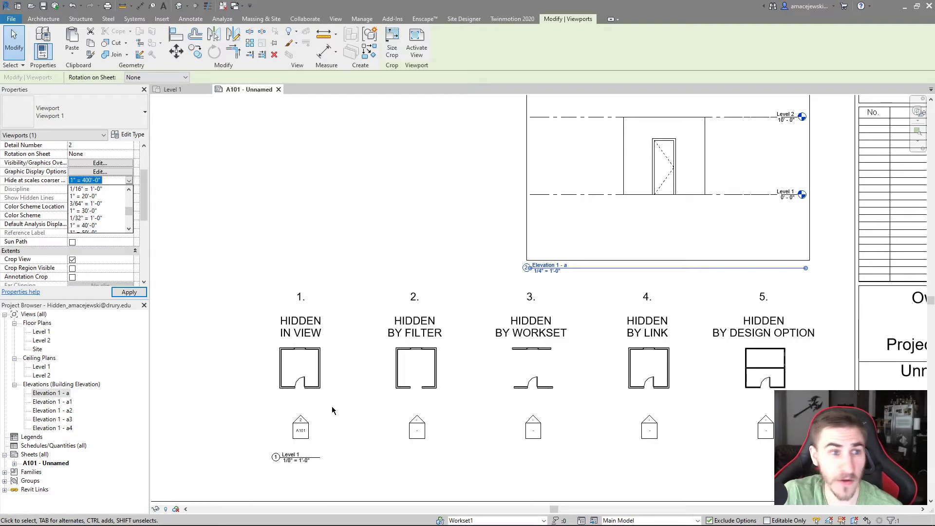
scroll(84, 217, "up", 3)
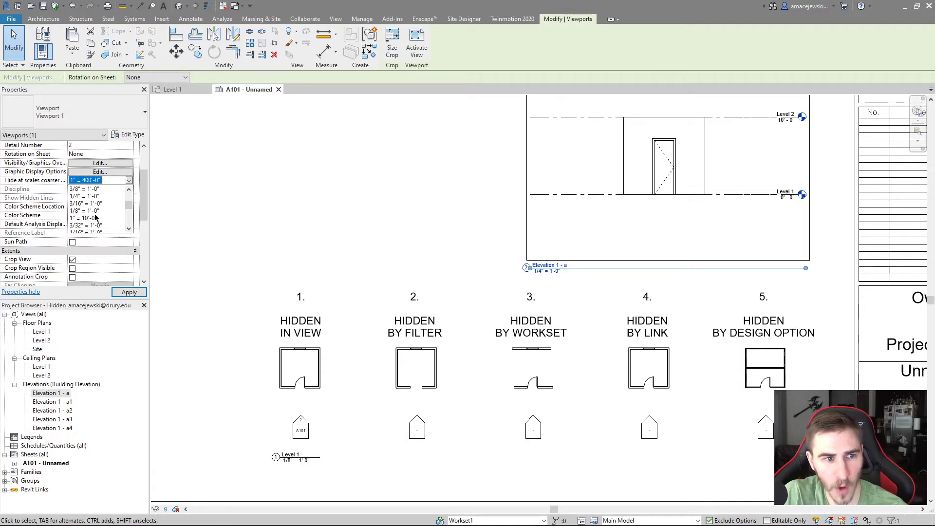
left_click(85, 210)
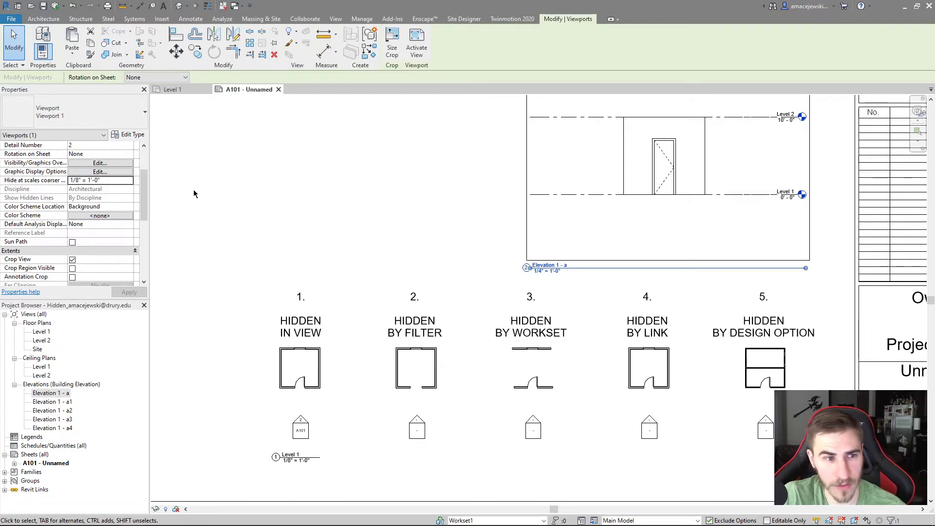
Set the Elevation 1 - a viewport's Hide at scales coarser than property to 3/16" = 1'-0" and recheck the scale list
left_click(121, 181)
left_click(129, 180)
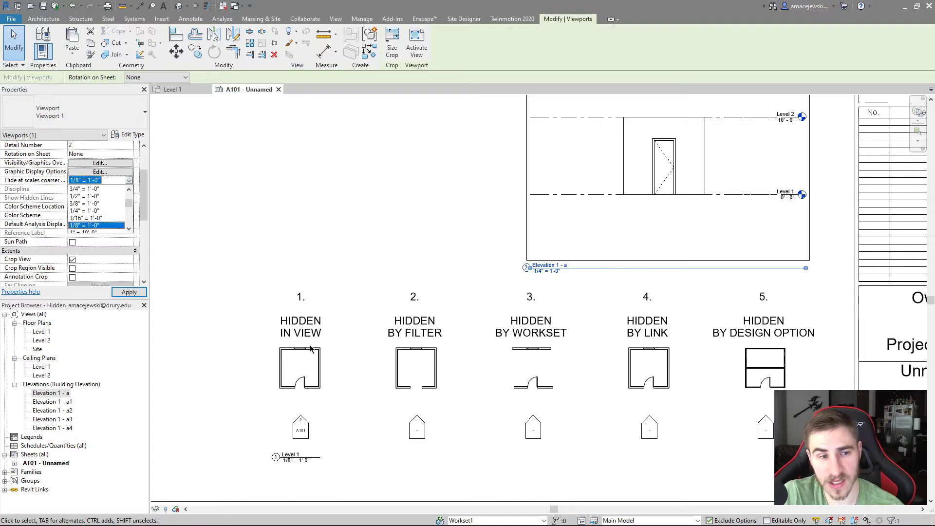
left_click(92, 218)
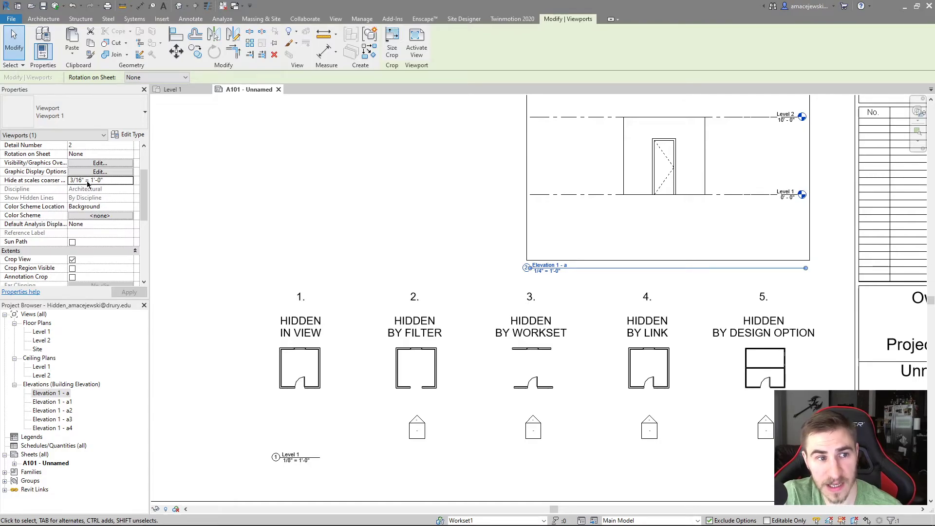
left_click(131, 180)
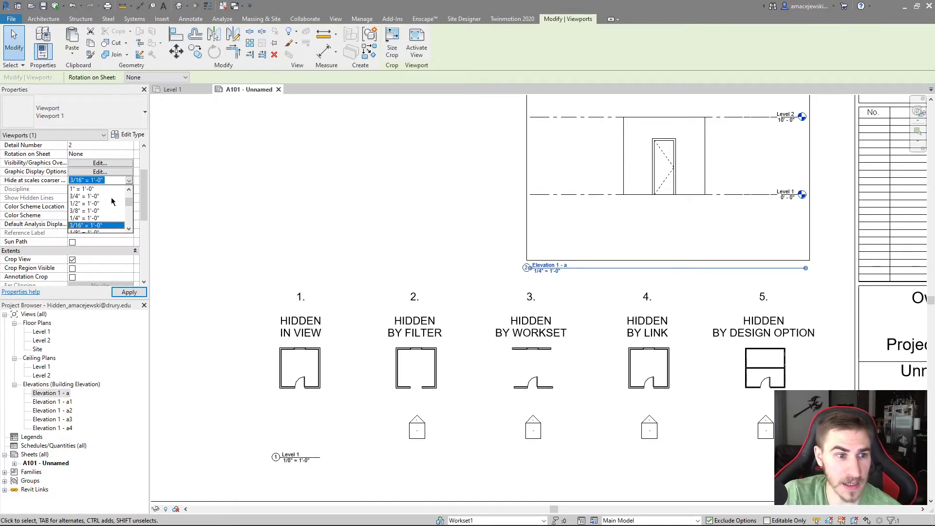
scroll(109, 202, "down", 1)
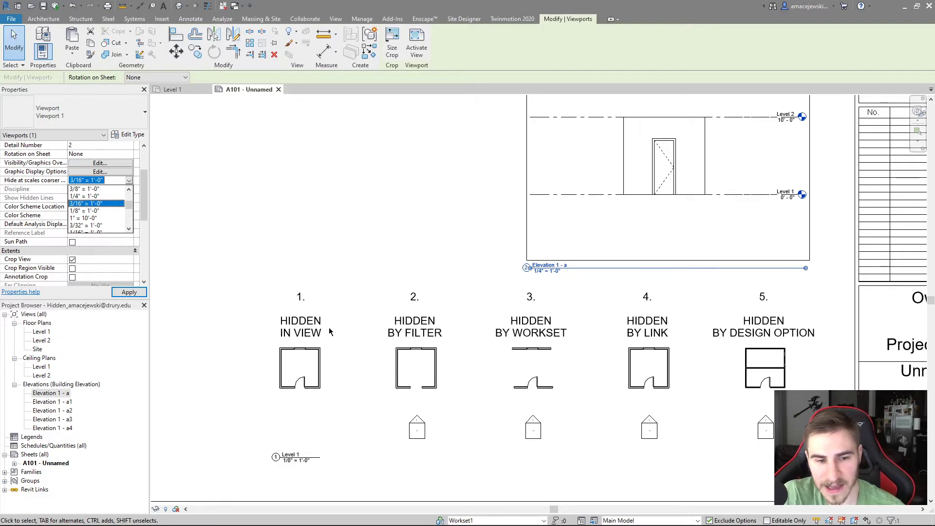
left_click(322, 414)
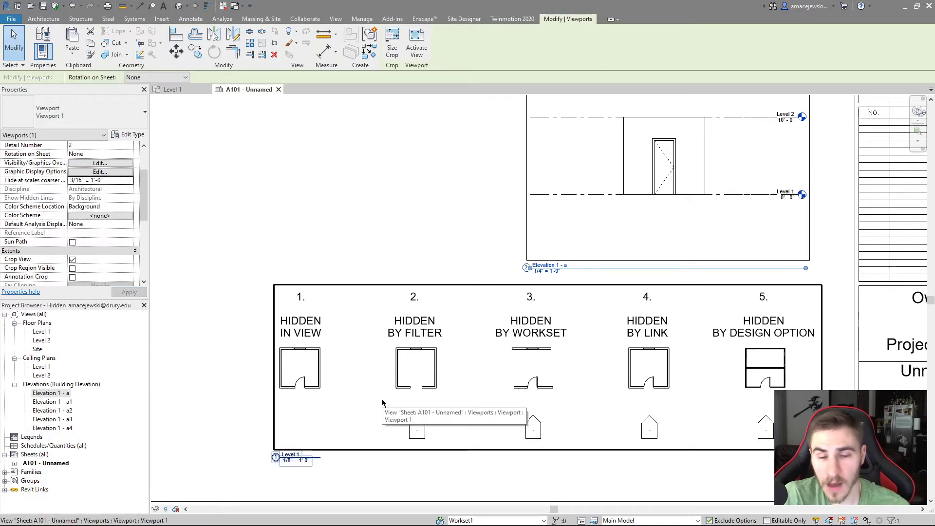
Activate the Level 1 viewport, reveal its hidden elements to look for the first elevation marker, dismissing the save reminder, and deactivate the view
double_click(346, 410)
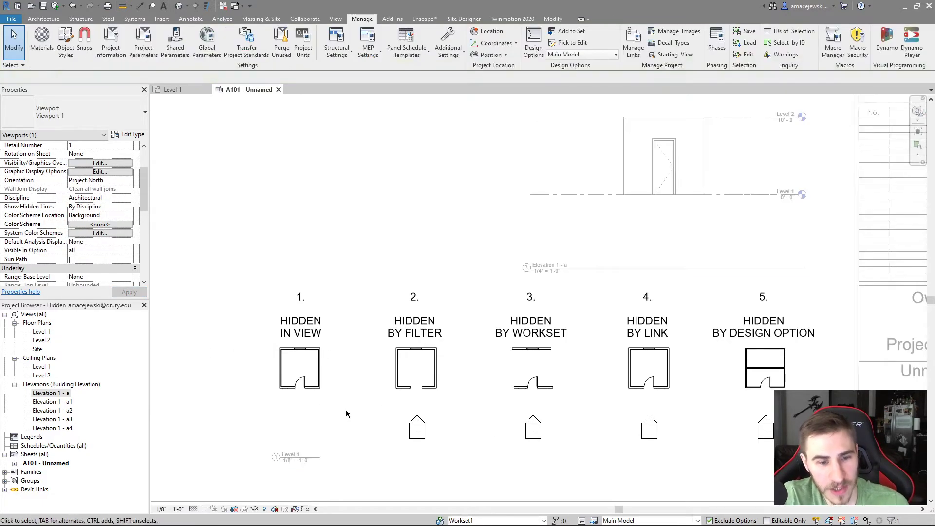
left_click(265, 508)
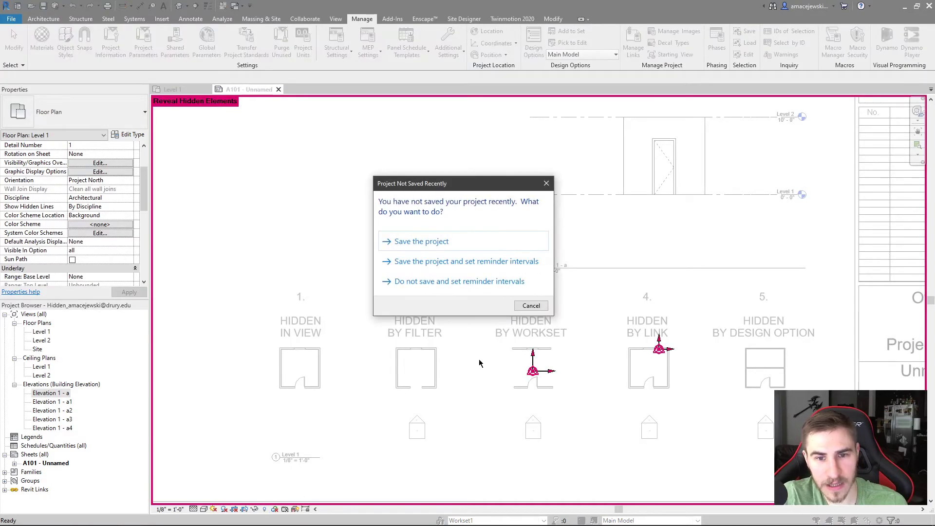
left_click(531, 305)
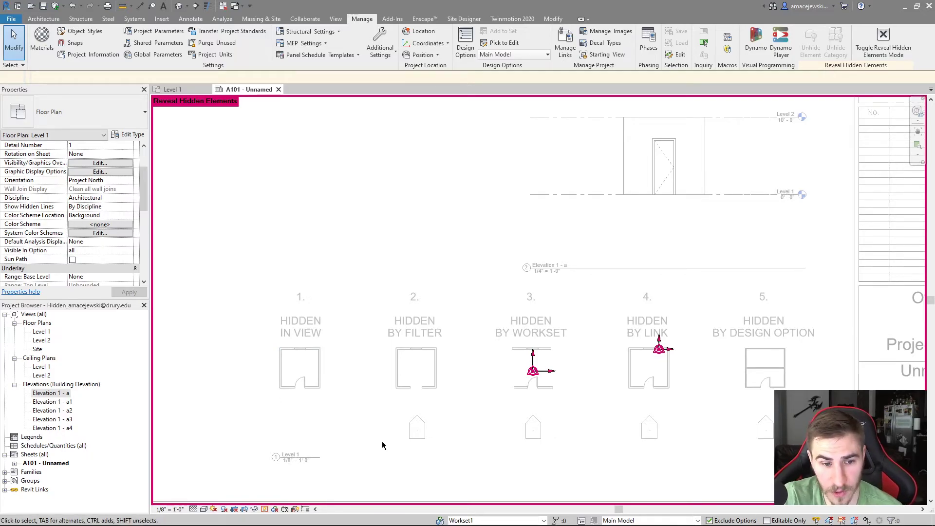
left_click(264, 509)
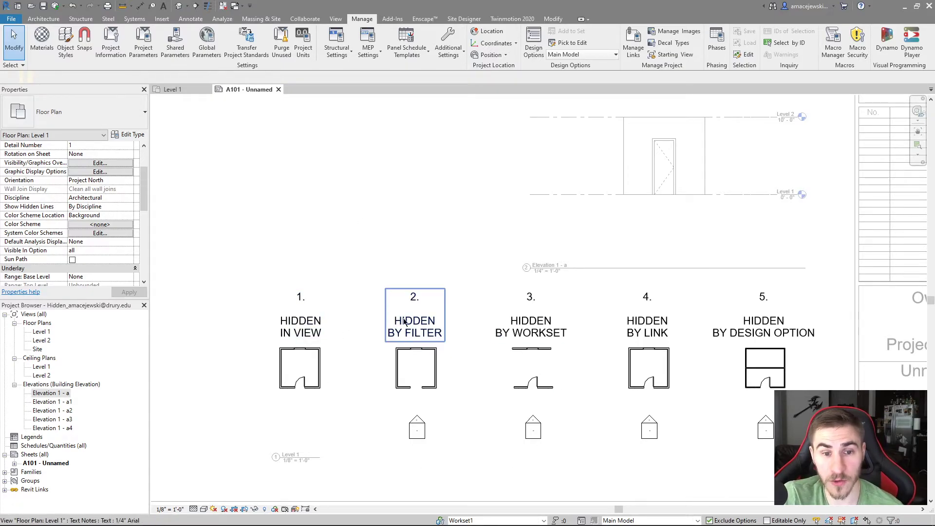
double_click(379, 213)
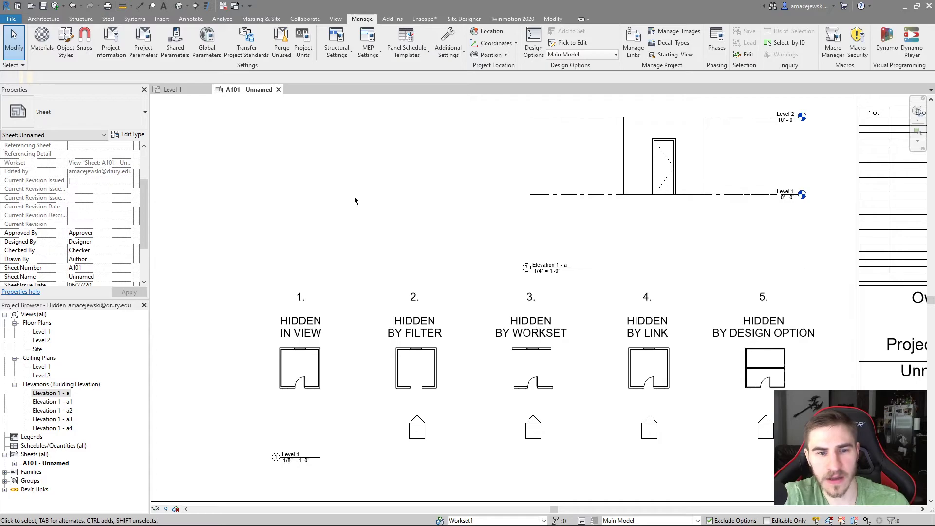
Create a new rule-based view filter named Views (Not On Sheets)
left_click(336, 18)
left_click(103, 53)
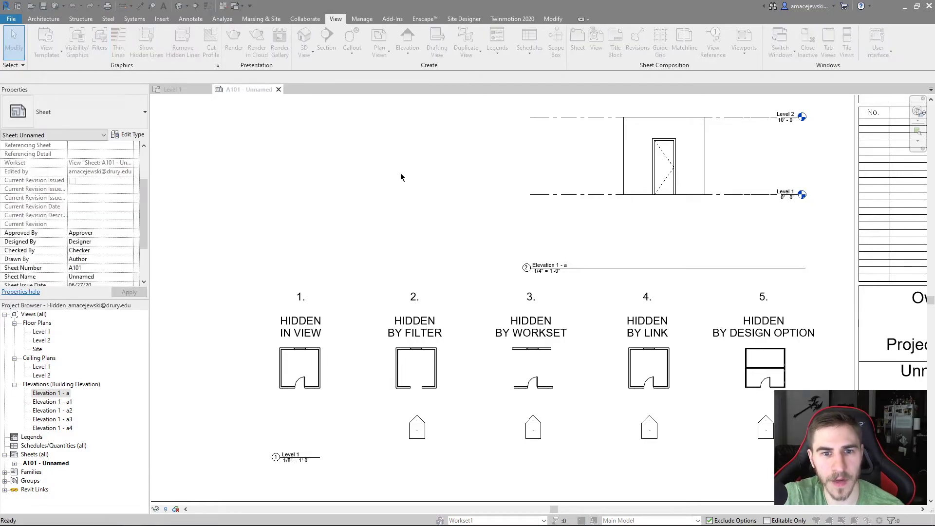
left_click(280, 344)
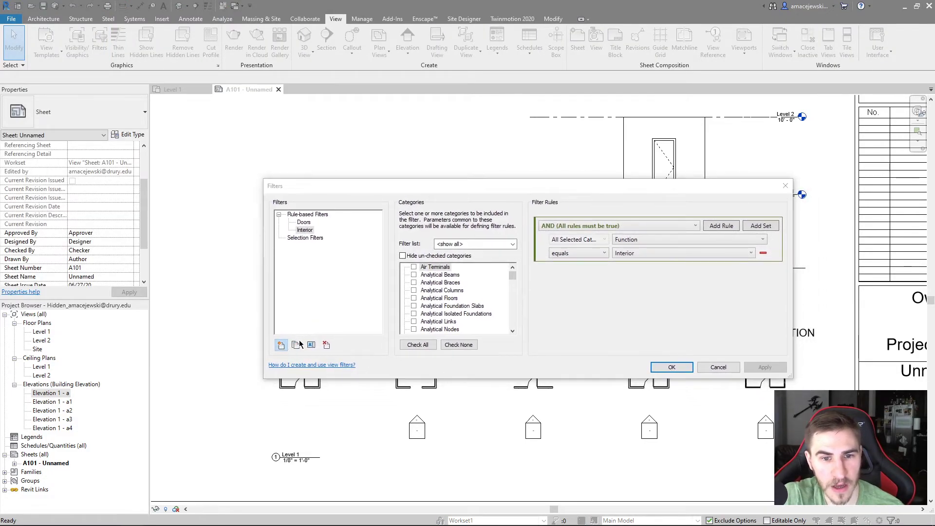
type("Views")
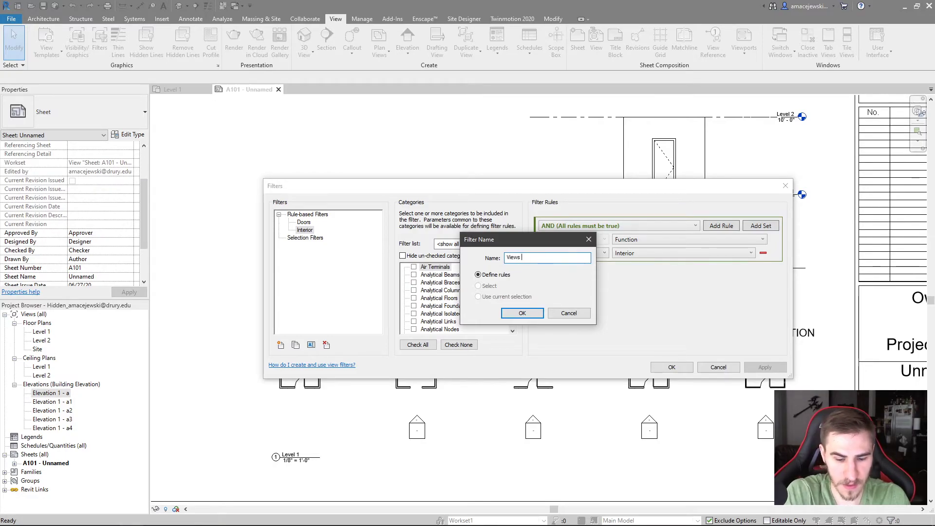
type(" N(Not On She")
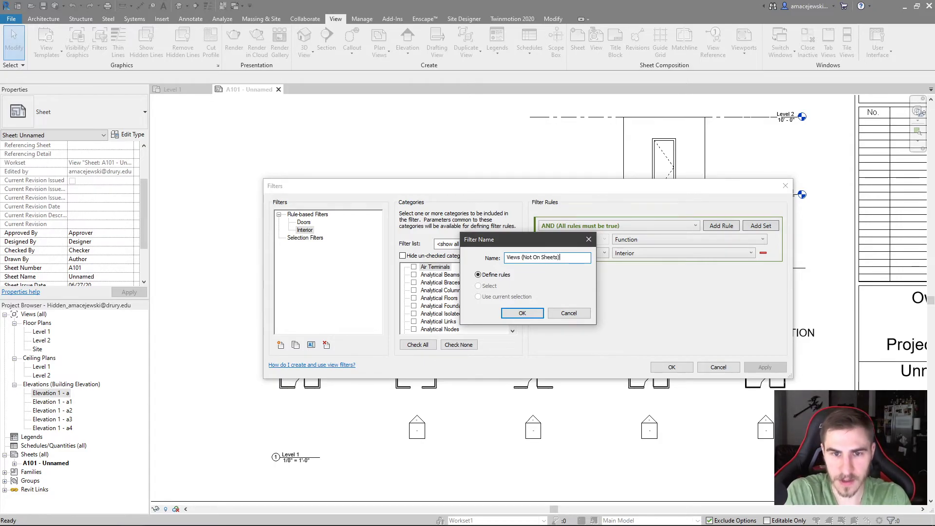
type("ets)")
key("Return")
Include Callouts and the other view reference categories in the Views (Not On Sheets) filter
scroll(451, 292, "down", 3)
scroll(452, 292, "down", 3)
left_click(415, 300)
scroll(416, 299, "down", 6)
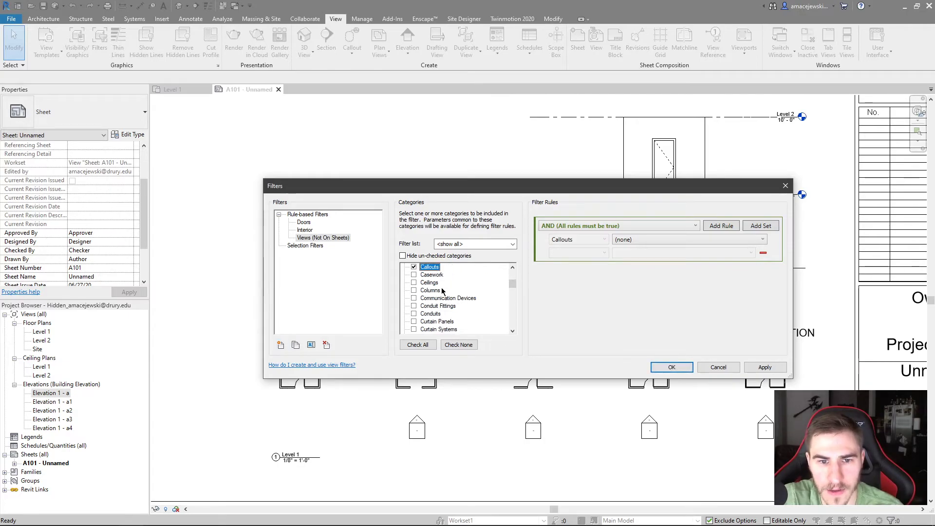
left_click(431, 305)
left_click(414, 321)
scroll(428, 316, "down", 12)
left_click(414, 319)
scroll(449, 311, "down", 1)
left_click(414, 298)
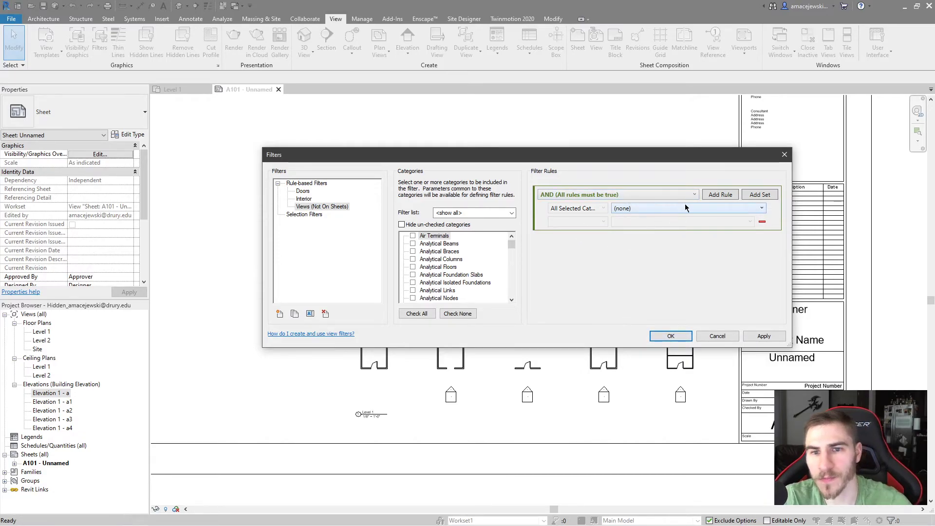
Give the filter the rule Sheet Number is less than or equal to a blank value, recheck the Callouts category, and save the filter
left_click(661, 209)
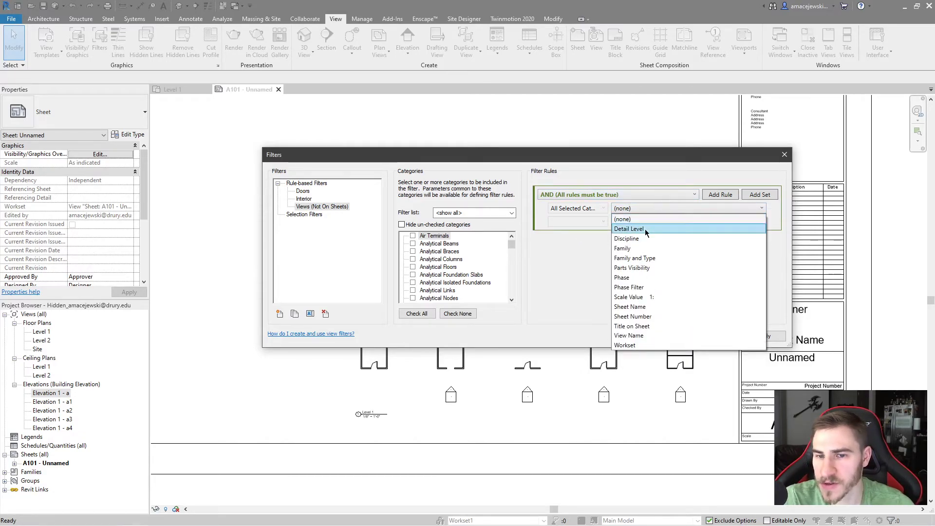
left_click(644, 318)
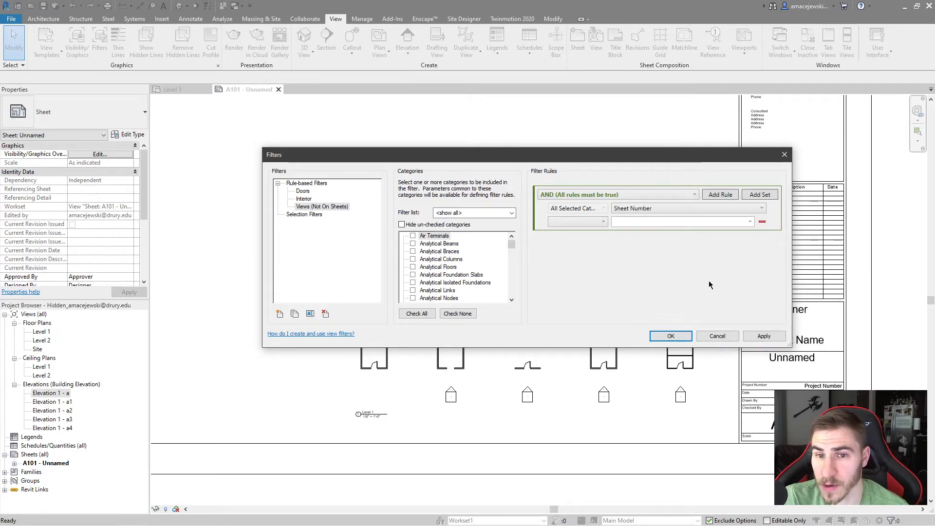
left_click(592, 221)
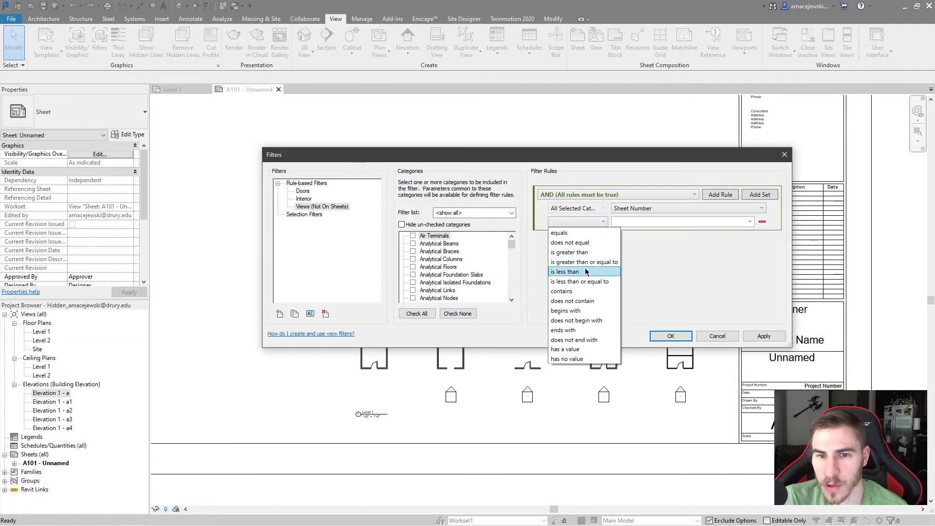
left_click(563, 283)
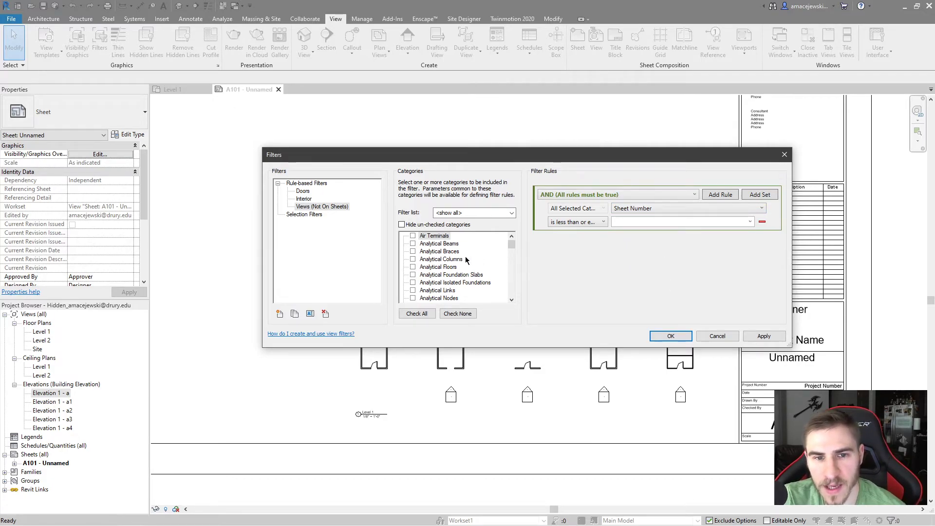
left_click_drag(512, 244, 511, 255)
left_click(428, 267)
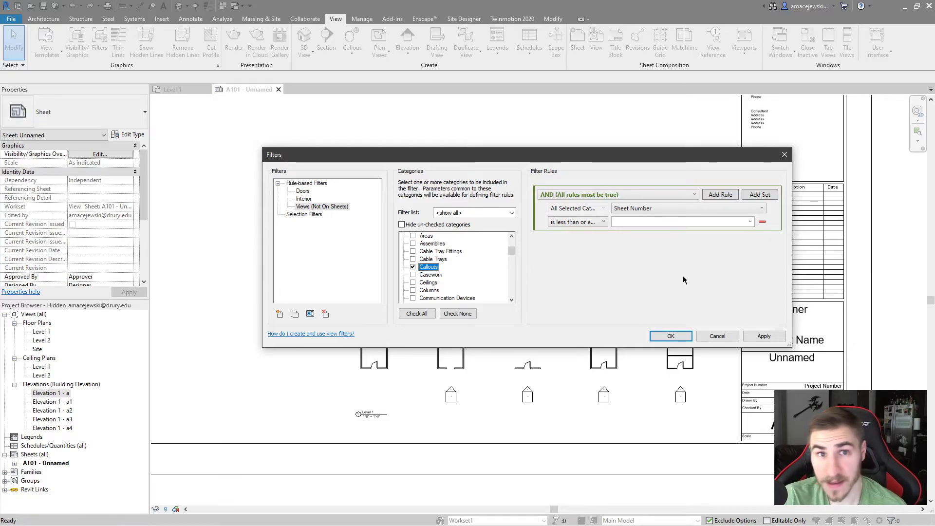
left_click(674, 337)
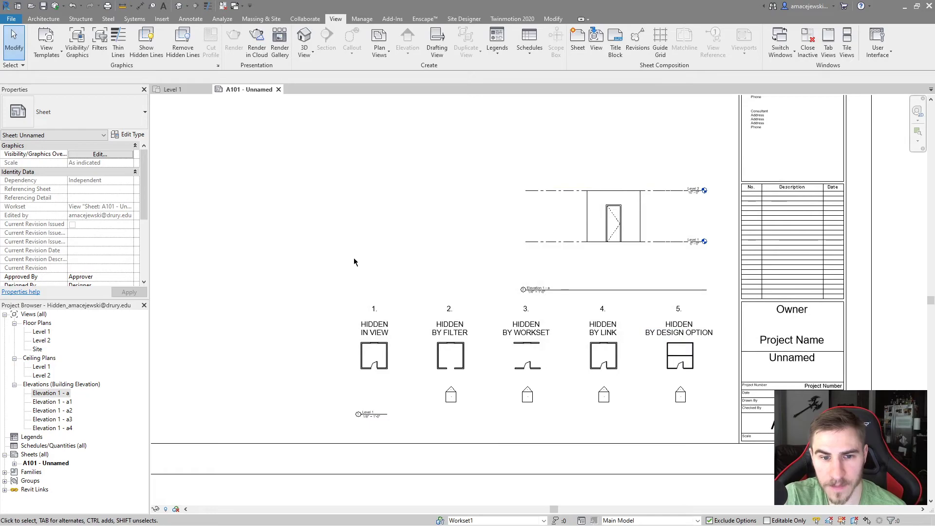
Activate the Level 1 viewport, add the Views (Not On Sheets) filter to its visibility/graphic overrides, and turn off the filter's visibility
double_click(514, 363)
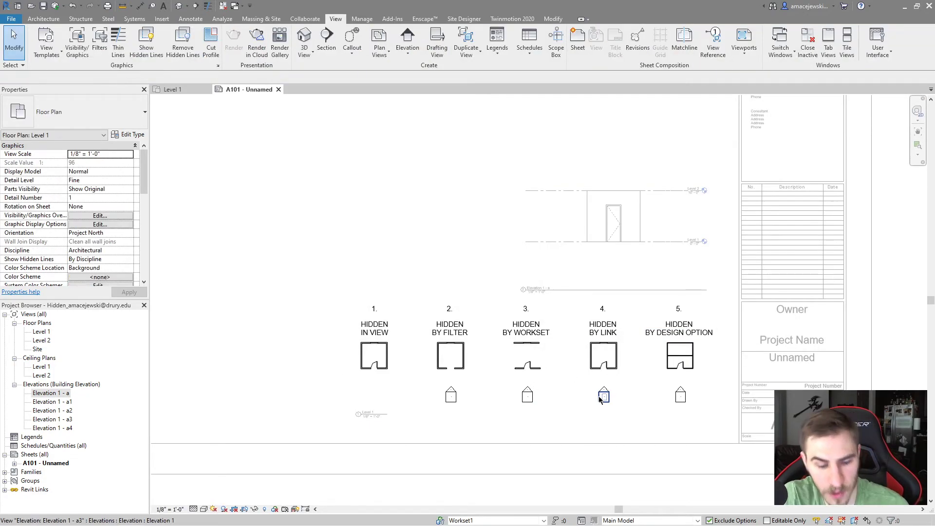
key("v")
key("g")
left_click_drag(576, 157, 184, 146)
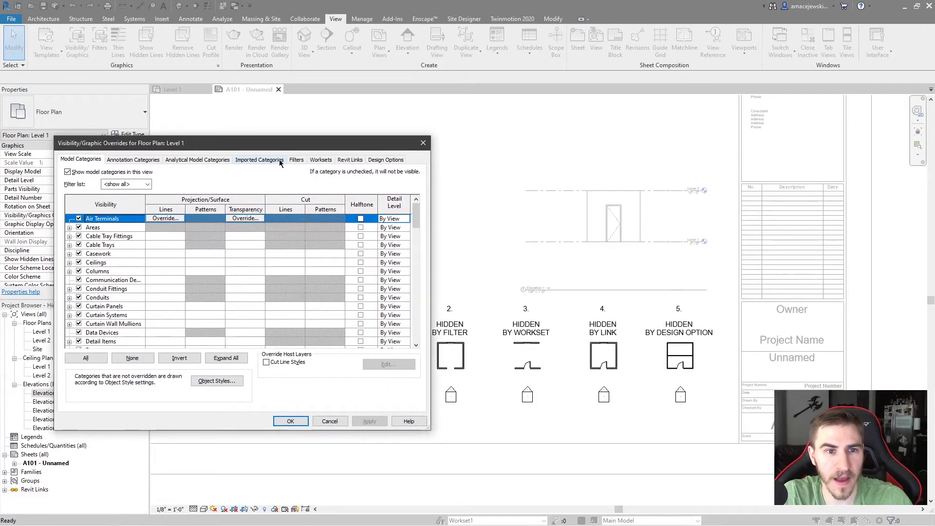
left_click(298, 162)
left_click(85, 343)
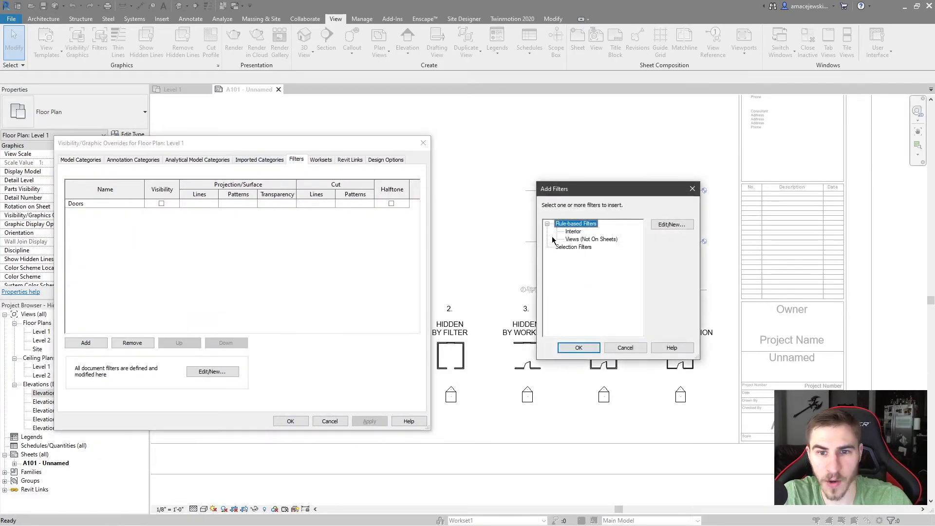
left_click(584, 239)
left_click(578, 347)
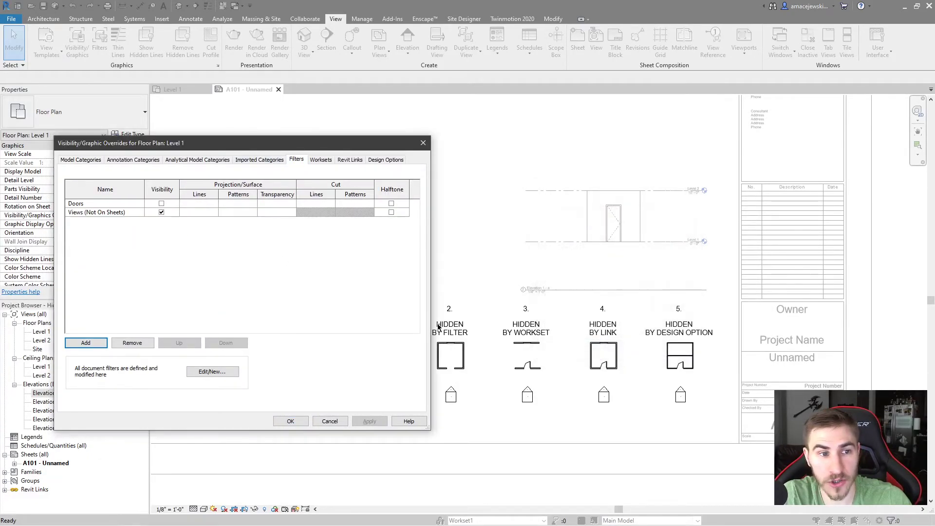
left_click(162, 212)
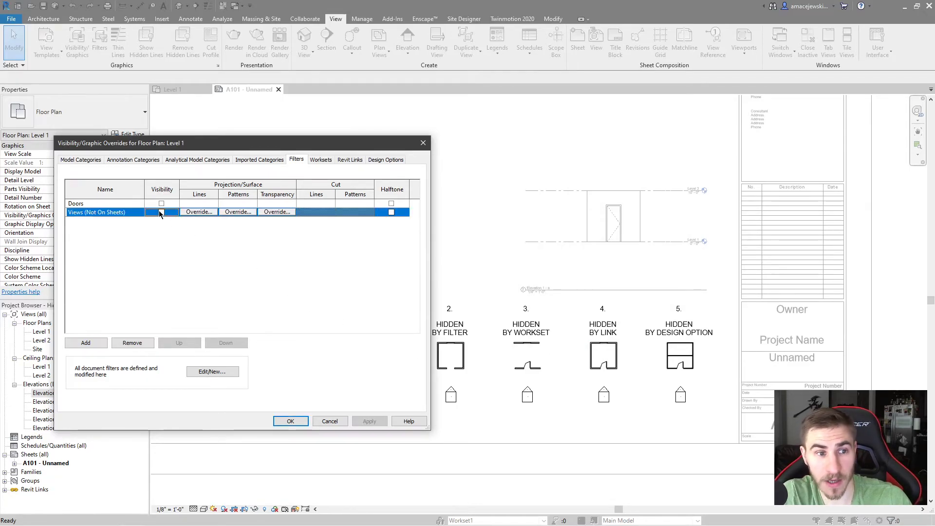
left_click(291, 421)
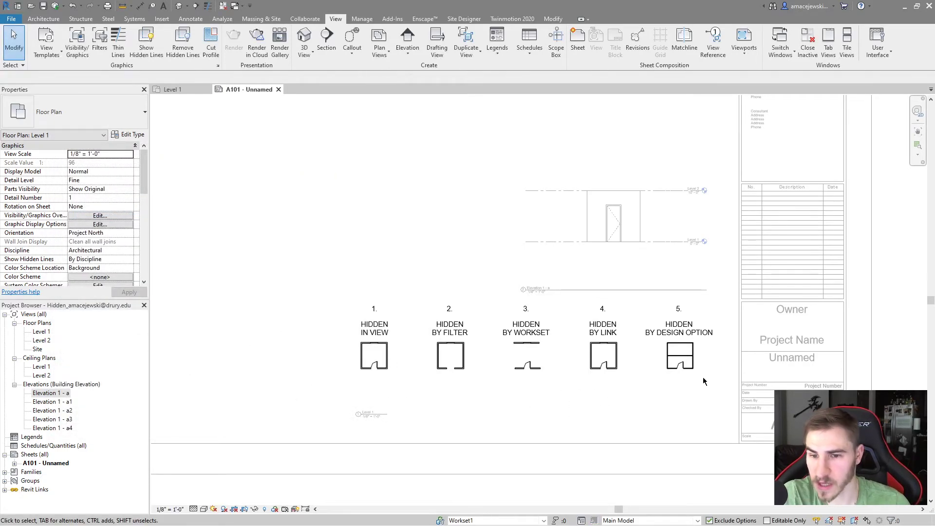
left_click_drag(697, 382, 427, 405)
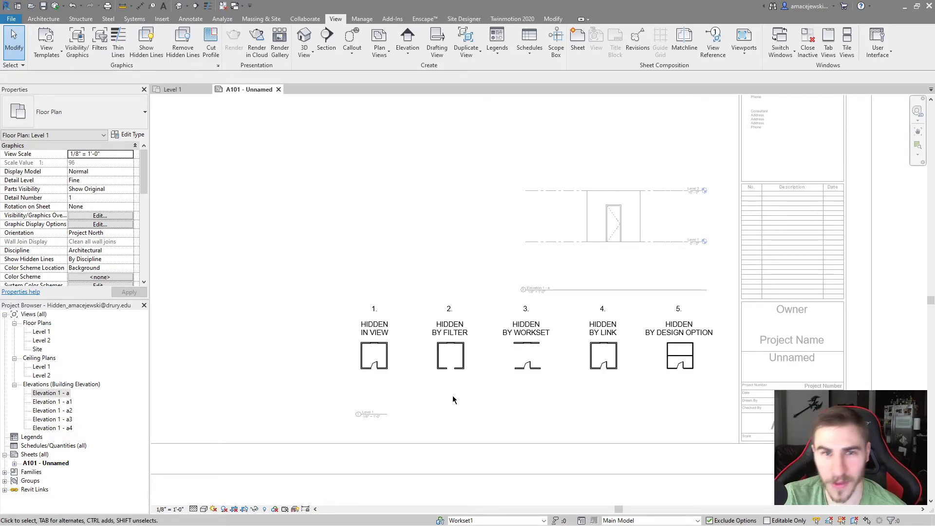
left_click_drag(441, 395, 655, 379)
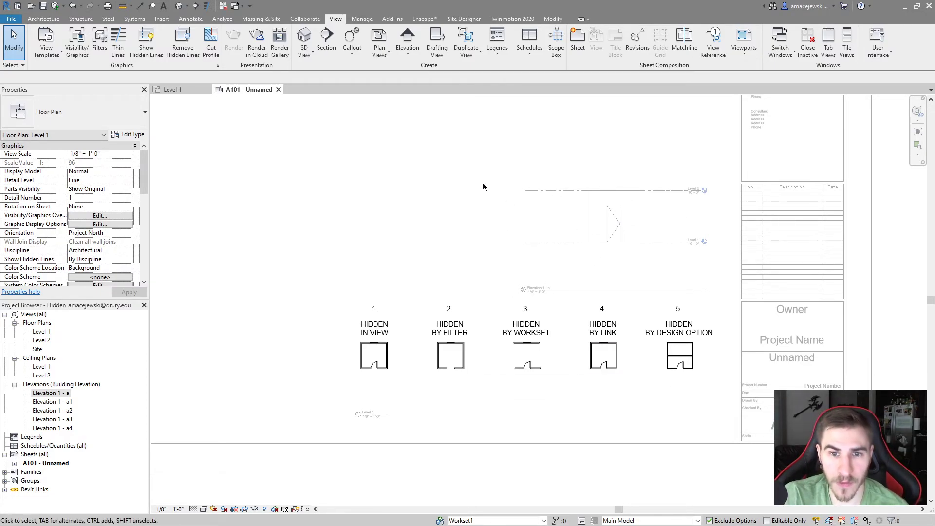
Set the Elevation 1 - a viewport to hide at scales coarser than 1" = 400'-0", and reactivate the Level 1 viewport
left_click(604, 221)
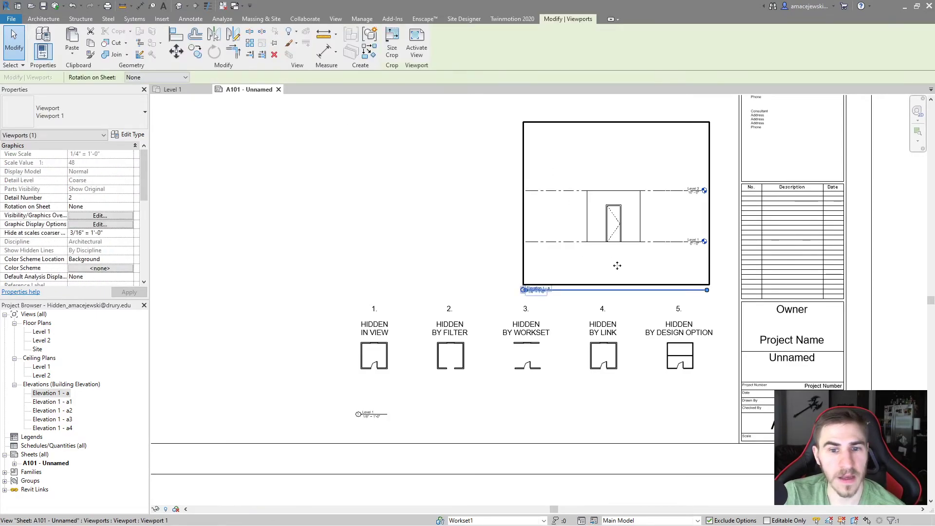
left_click(129, 234)
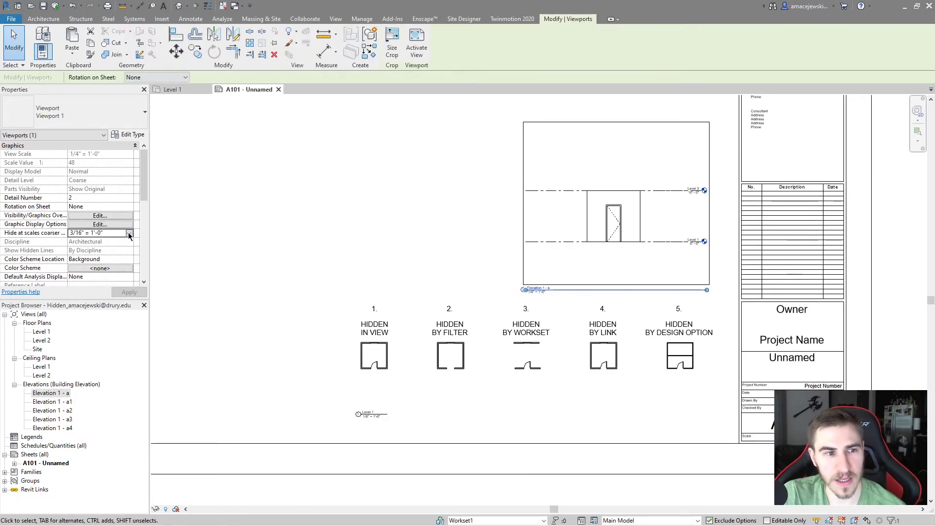
left_click(129, 234)
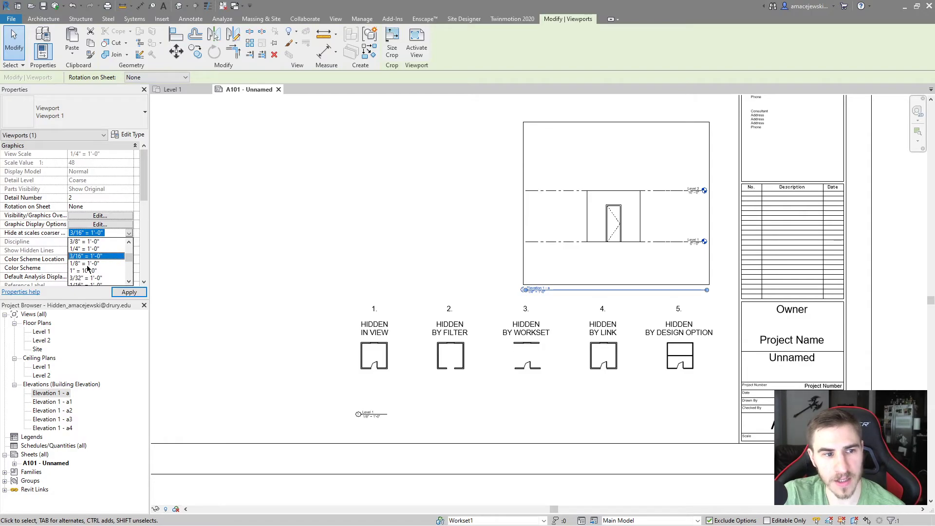
scroll(90, 280, "down", 3)
left_click(90, 280)
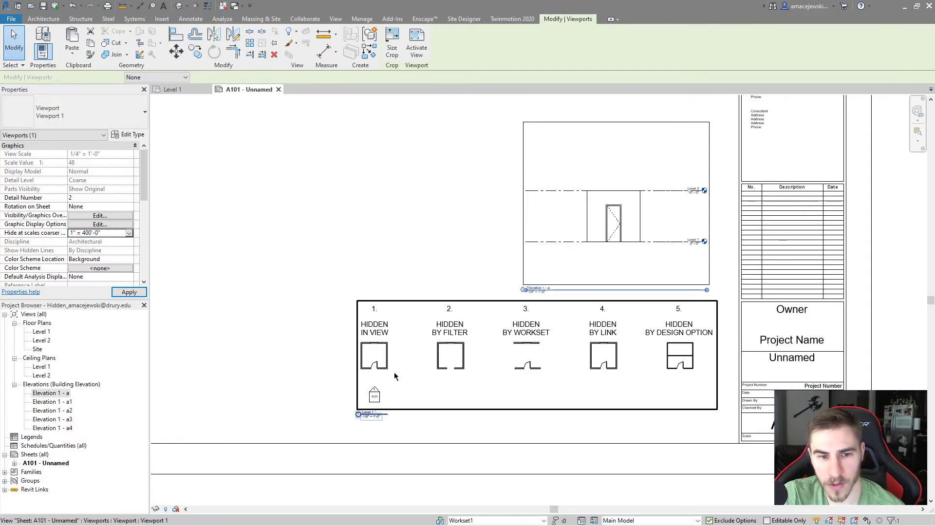
key("Escape")
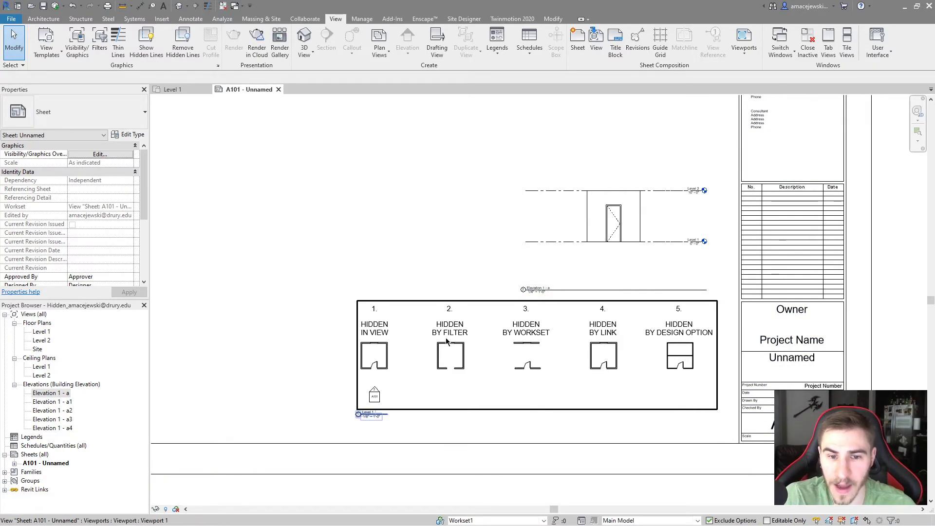
double_click(557, 343)
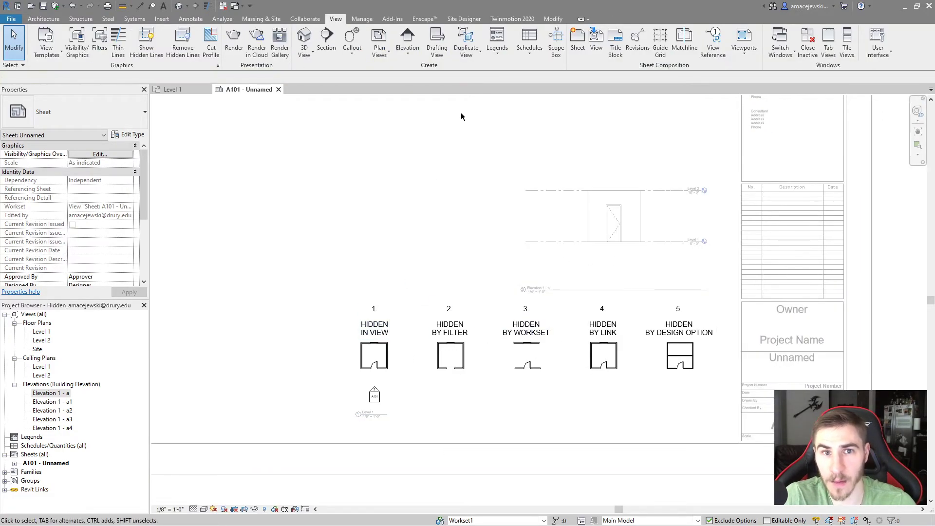
Place an interior elevation at the lower corner of the Hidden by Filter room
left_click(405, 41)
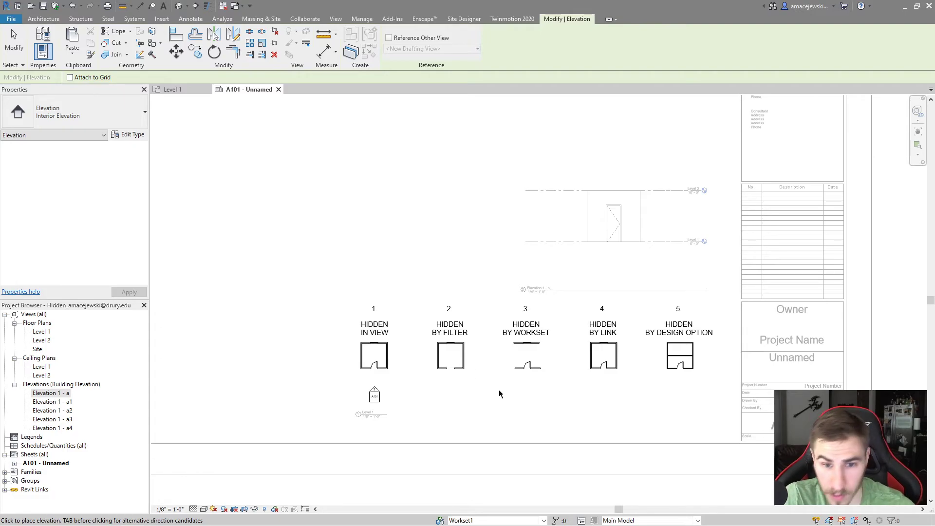
left_click(470, 369)
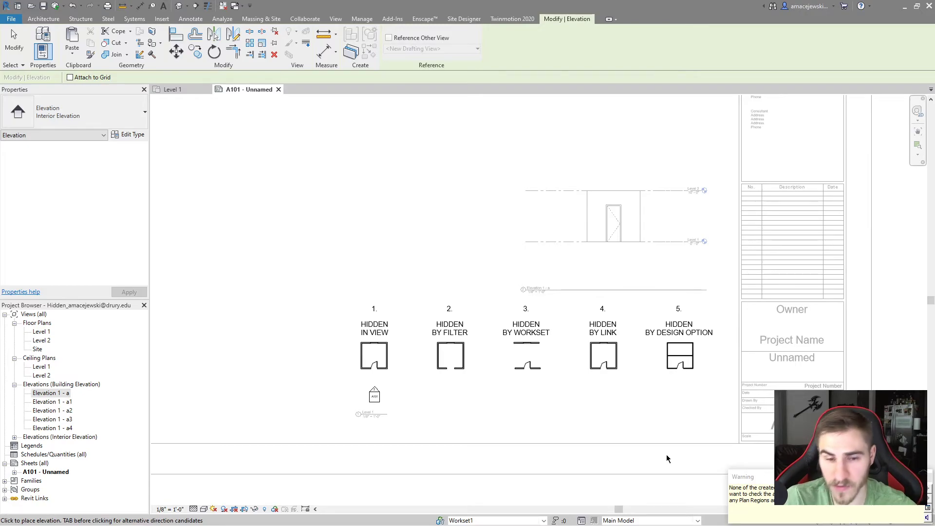
key("Escape")
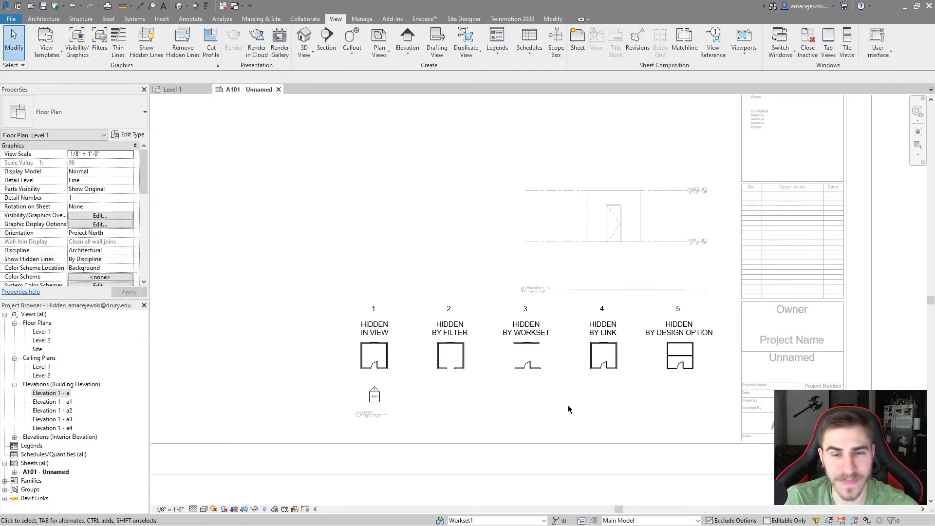
Turn on the Views (Not On Sheets) filter's visibility in Level 1 to check the newly placed elevation marker
key("v")
key("v")
left_click(295, 159)
left_click(162, 212)
left_click(369, 421)
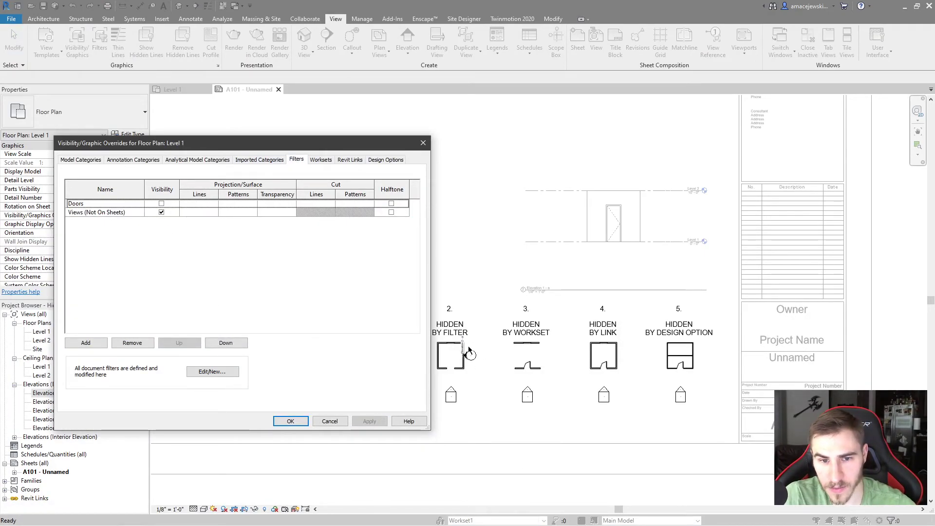
left_click(331, 422)
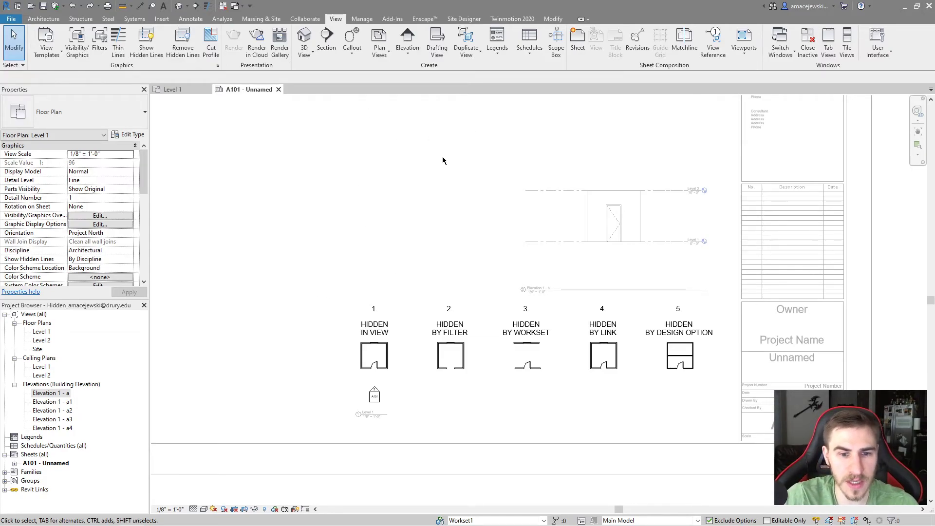
Make the Views (Not On Sheets) filter visible in Level 1 and display its elements in halftone
key("v")
key("g")
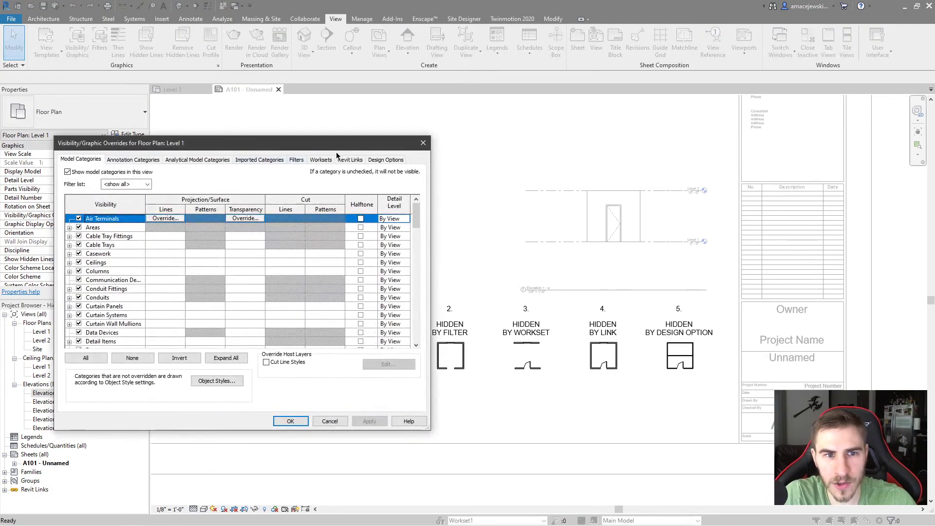
left_click(296, 160)
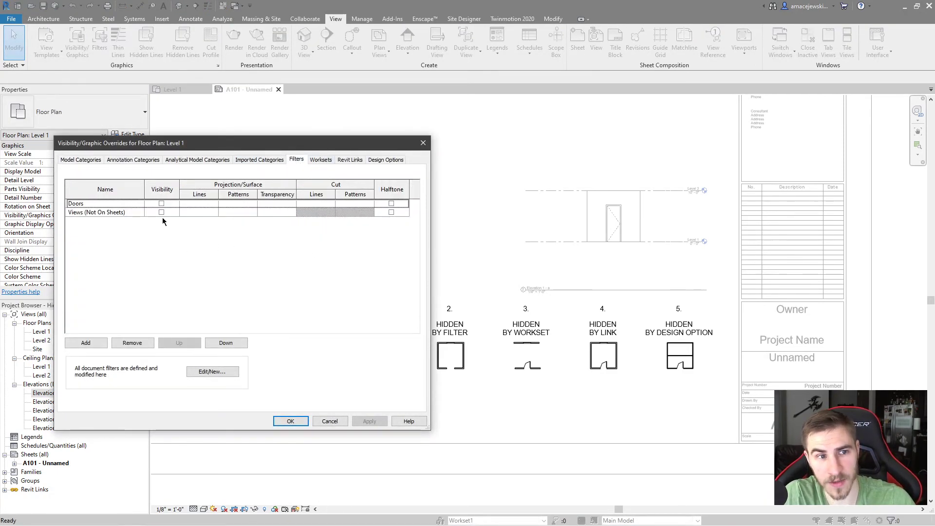
left_click(161, 213)
left_click(391, 212)
left_click(290, 420)
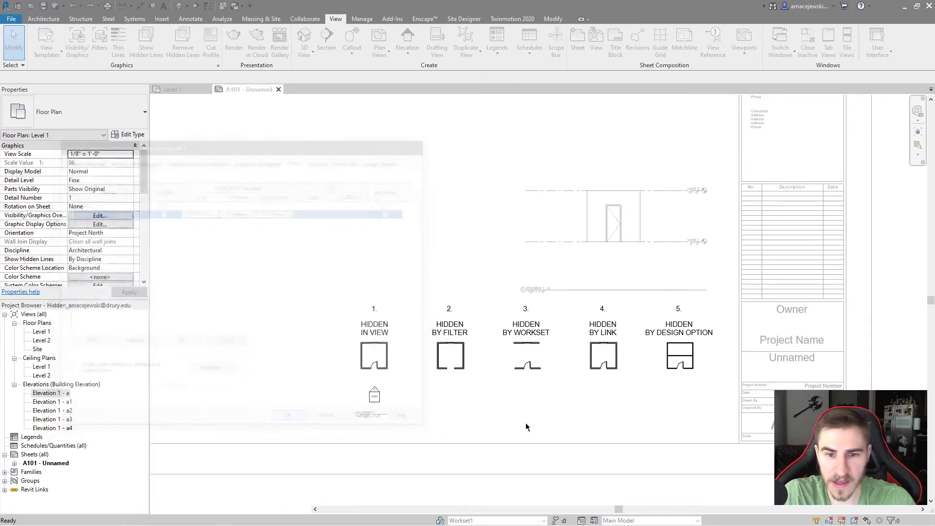
scroll(491, 429, "up", 3)
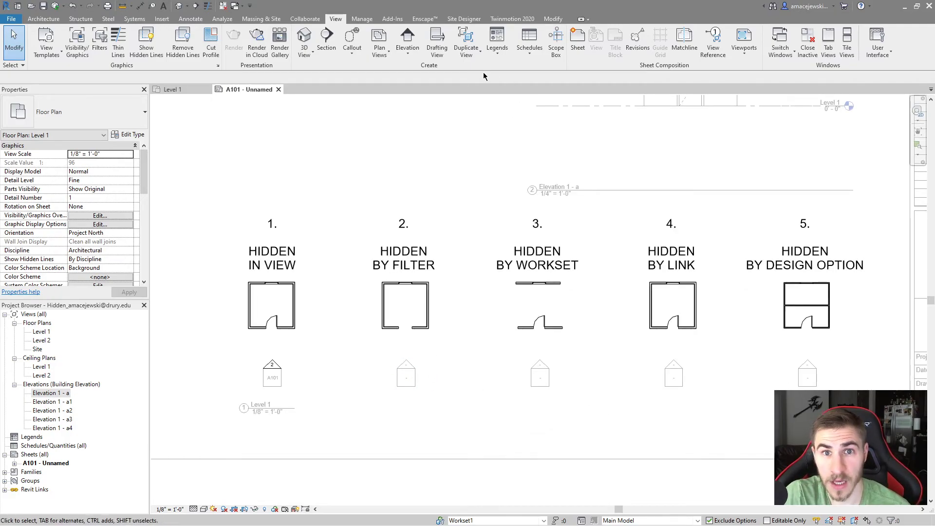
left_click(407, 39)
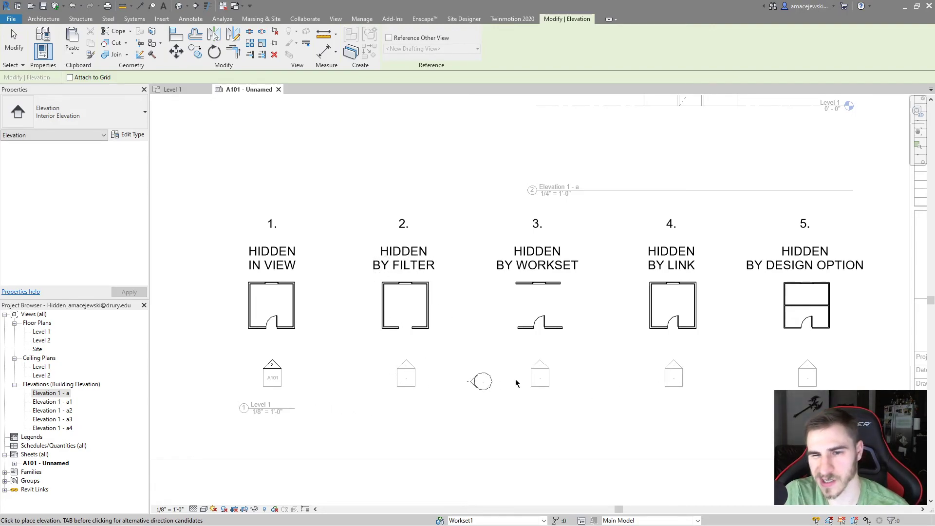
scroll(603, 362, "down", 1)
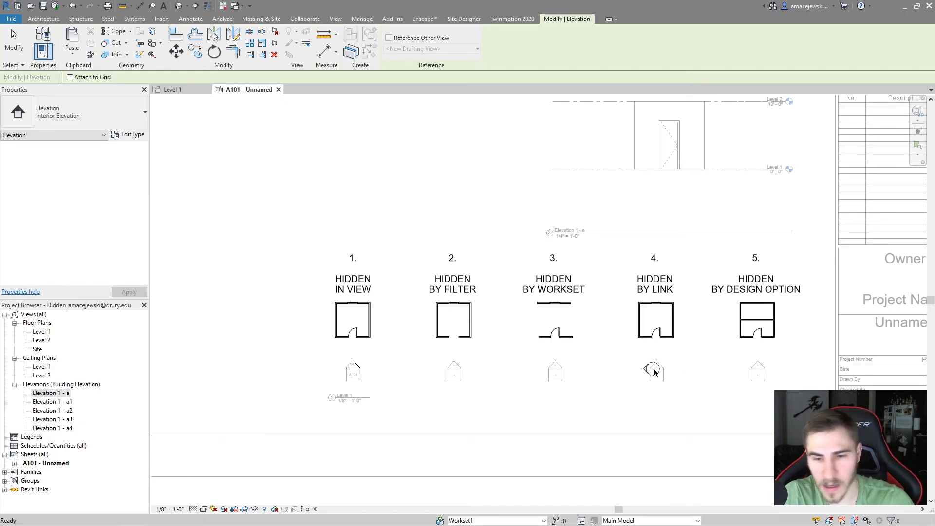
key("Escape")
key("Escape")
scroll(506, 471, "down", 1)
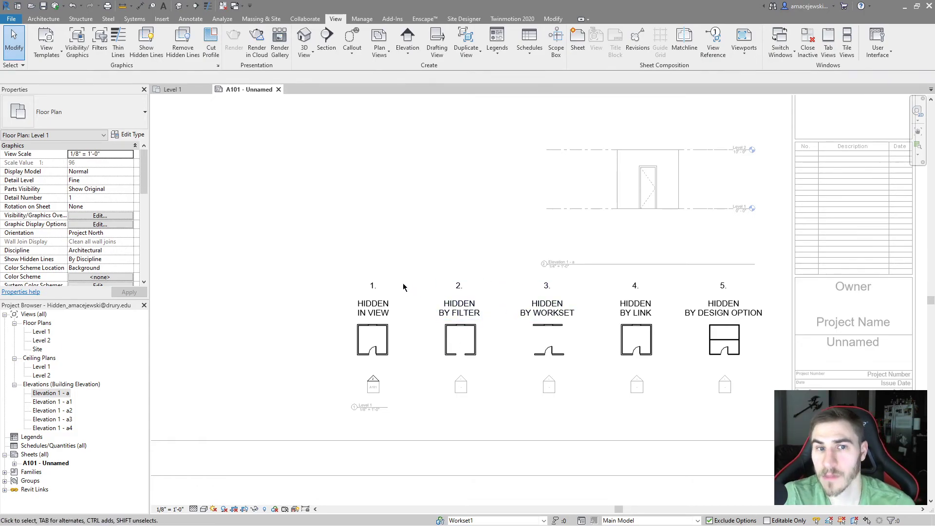
Deactivate the Level 1 viewport, compare the markers on sheet A101 and the Level 1 floor plan, and end on the floor plan
double_click(255, 256)
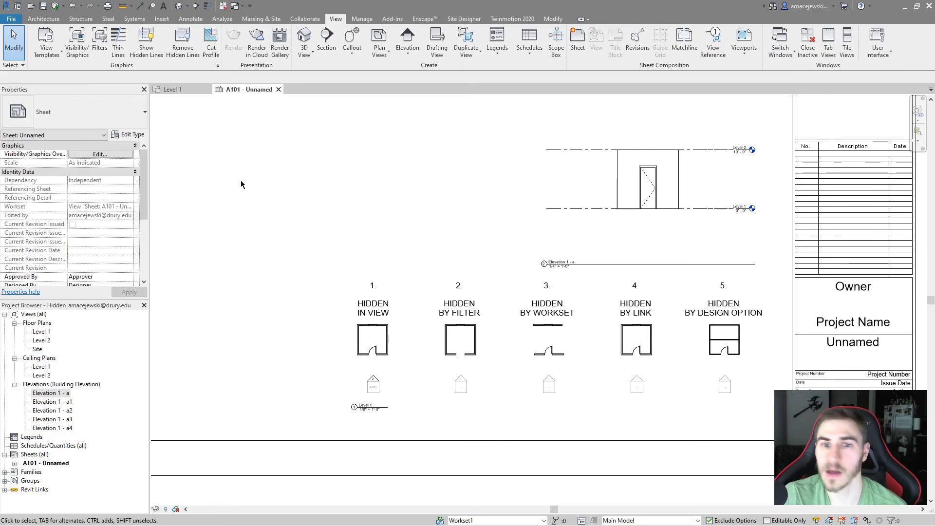
key("ctrl+Tab")
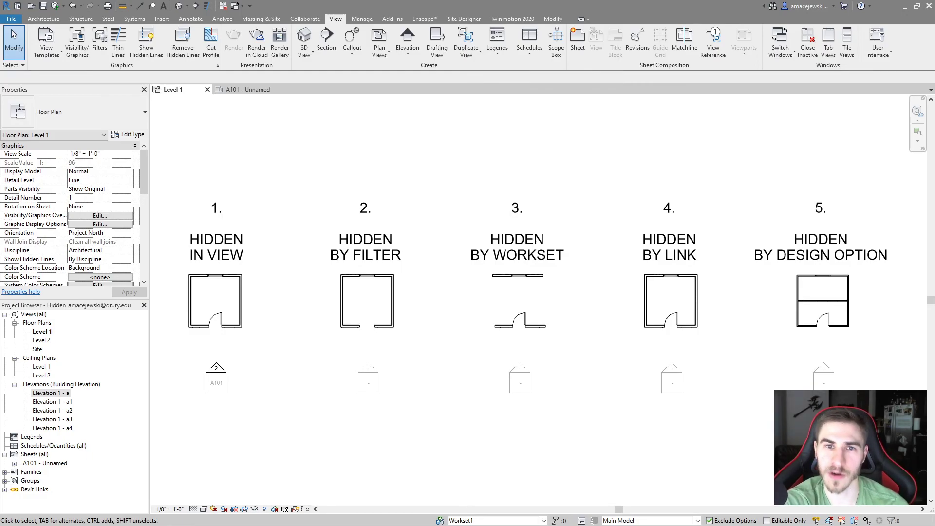
key("ctrl+Tab")
scroll(387, 218, "down", 1)
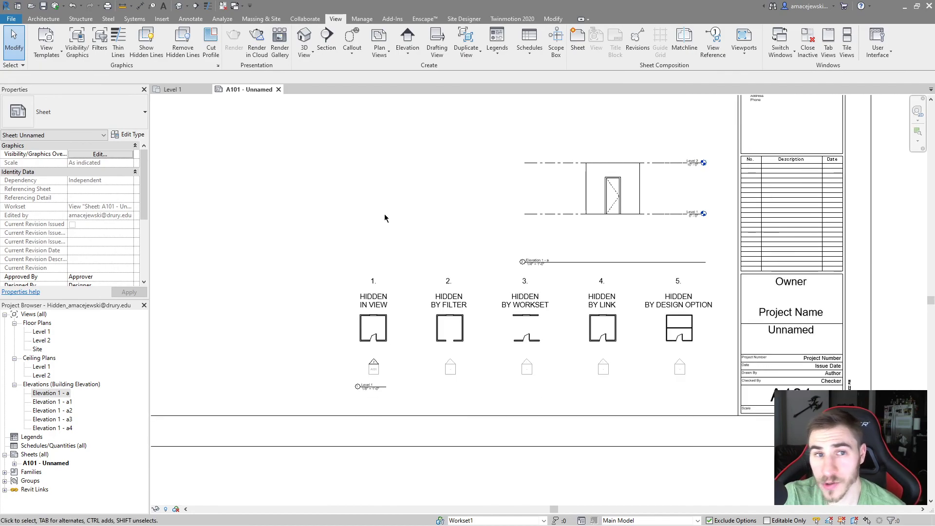
left_click(173, 90)
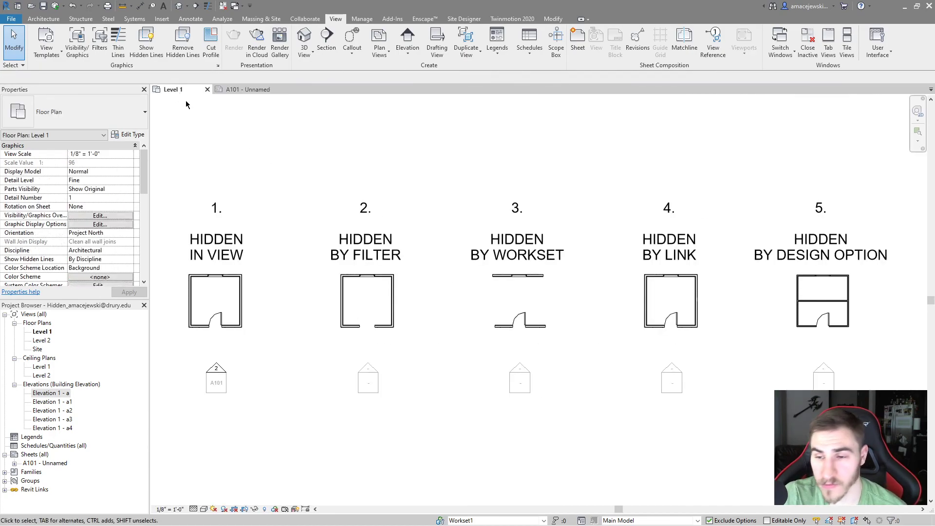